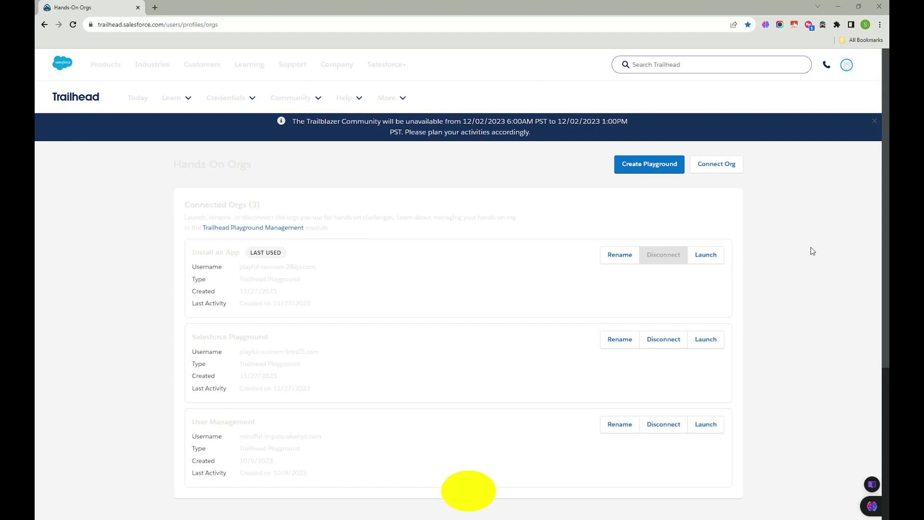
Step: Scroll the Hands-On Orgs list and bring up Rename for the User Management org
scroll(397, 264, "down", 1)
scroll(397, 268, "down", 4)
scroll(391, 268, "up", 5)
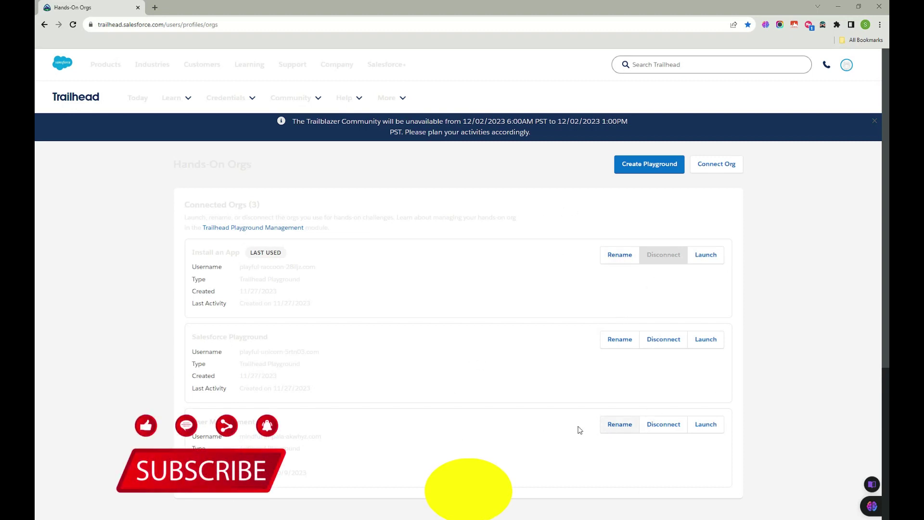
left_click(616, 424)
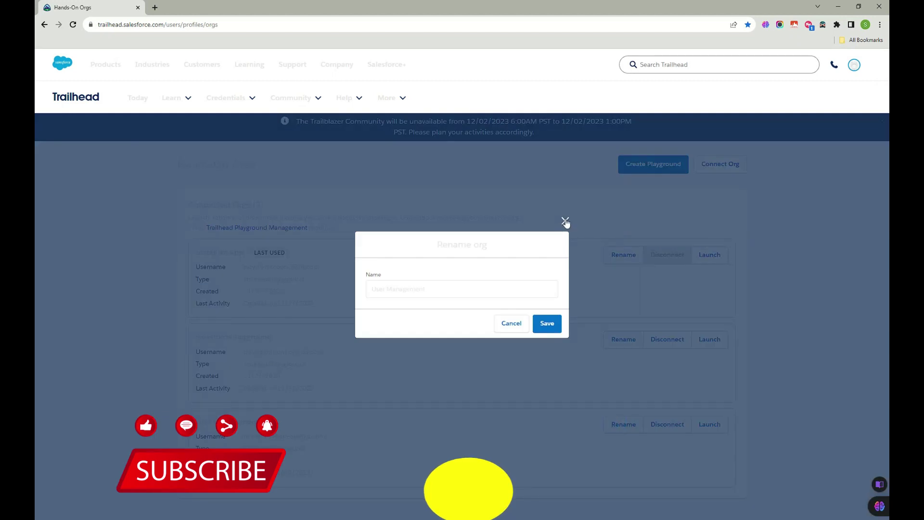
Step: Rename the second hands-on org, formerly Salesforce Playground, to 'Access related ORG' and save
left_click(565, 221)
left_click(620, 338)
left_click(429, 288)
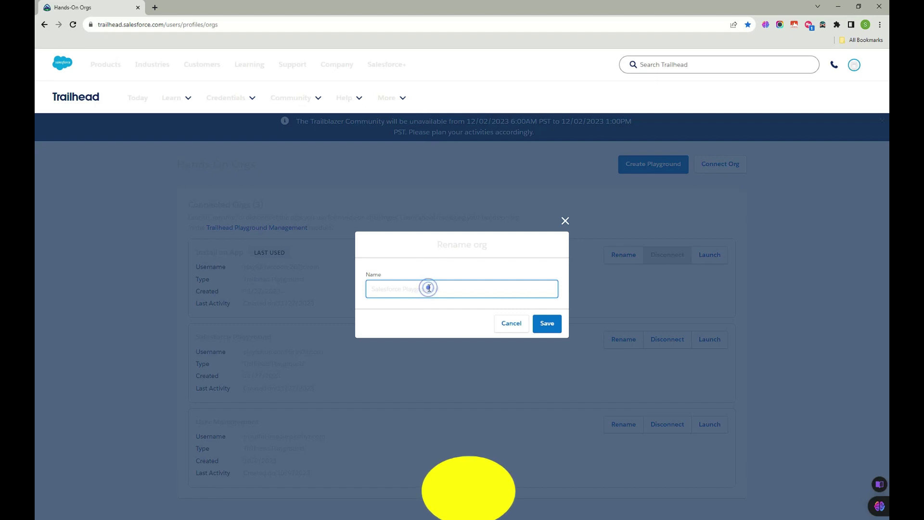
triple_click(429, 287)
type("Conn")
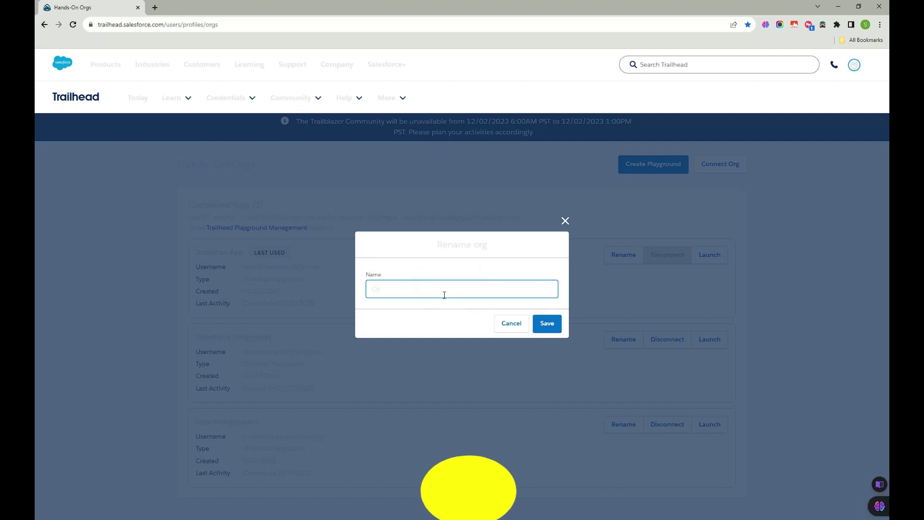
key("BackSpace")
key("BackSpace")
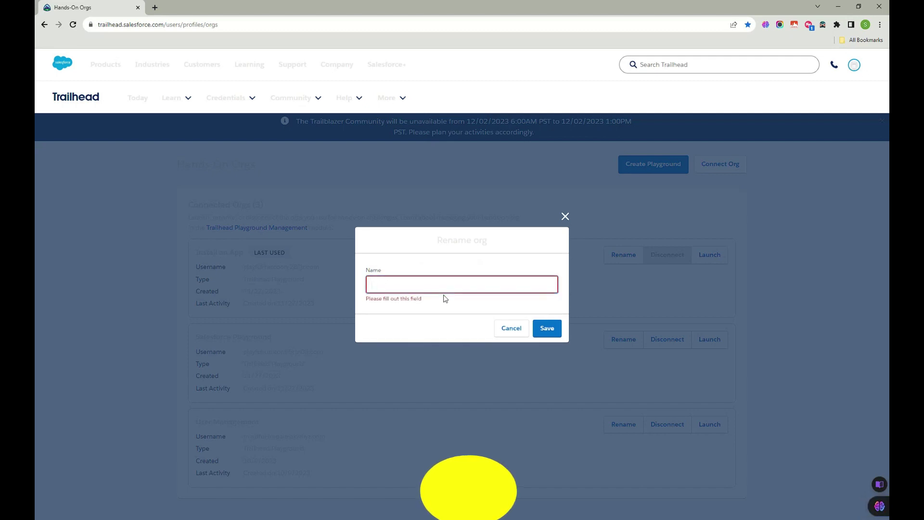
type("Access related ORG")
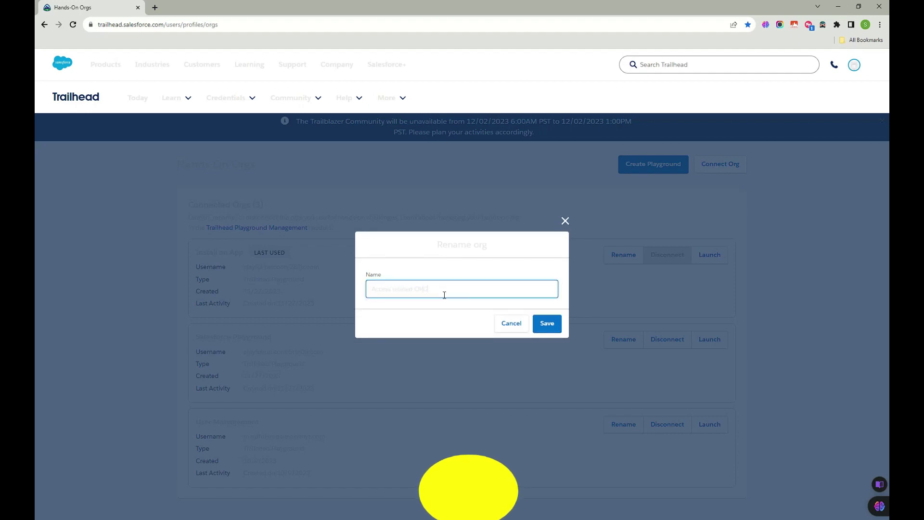
left_click(545, 323)
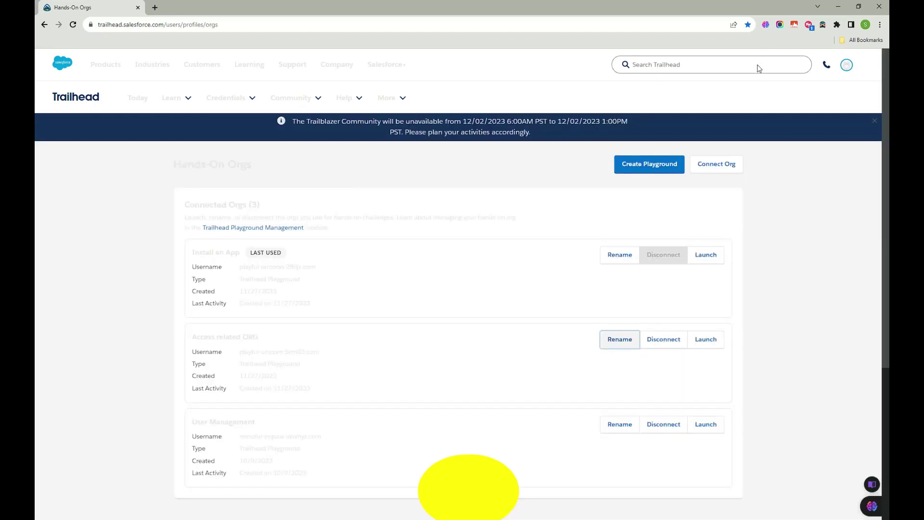
Step: Turn on Dark Reader's dark theme and launch the Access related ORG playground in a new tab
left_click(823, 25)
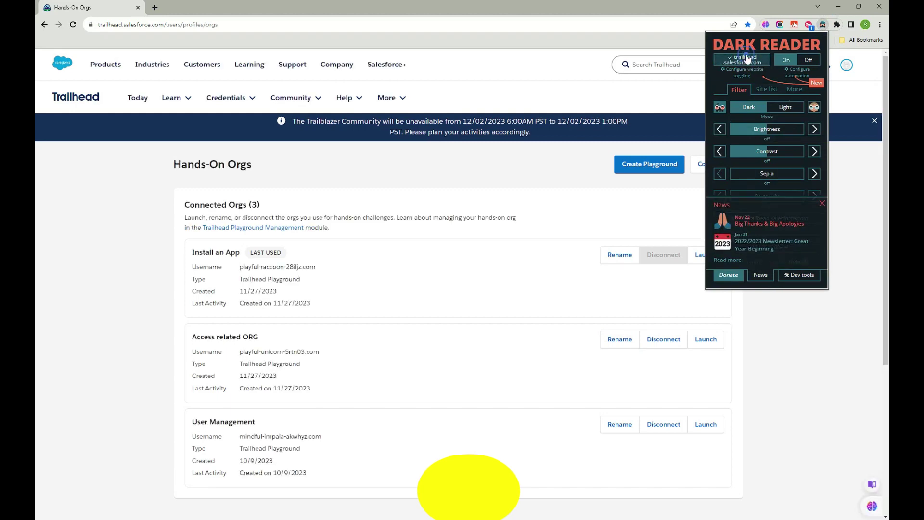
left_click(811, 392)
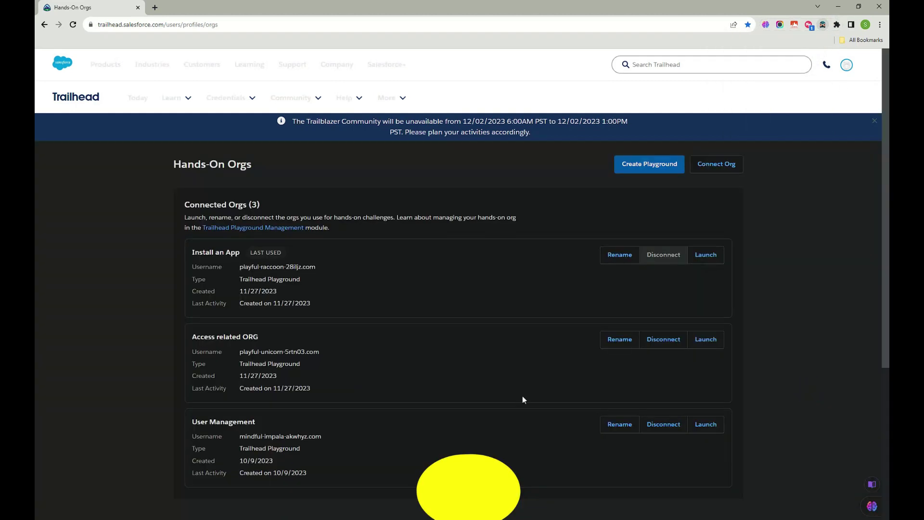
left_click(706, 339)
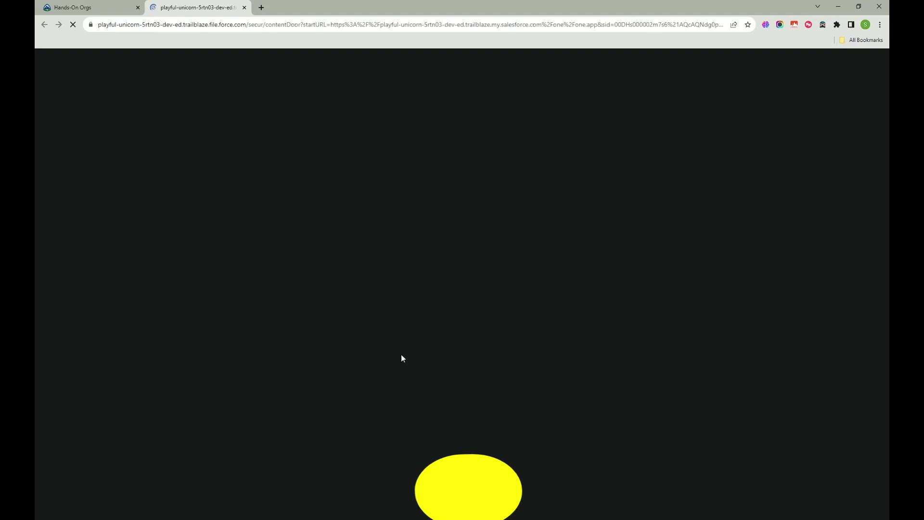
left_click(116, 7)
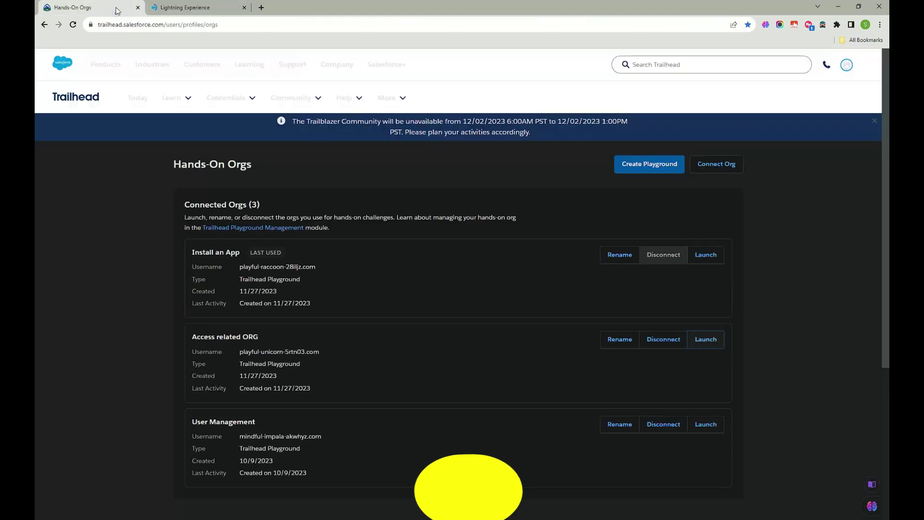
left_click(223, 6)
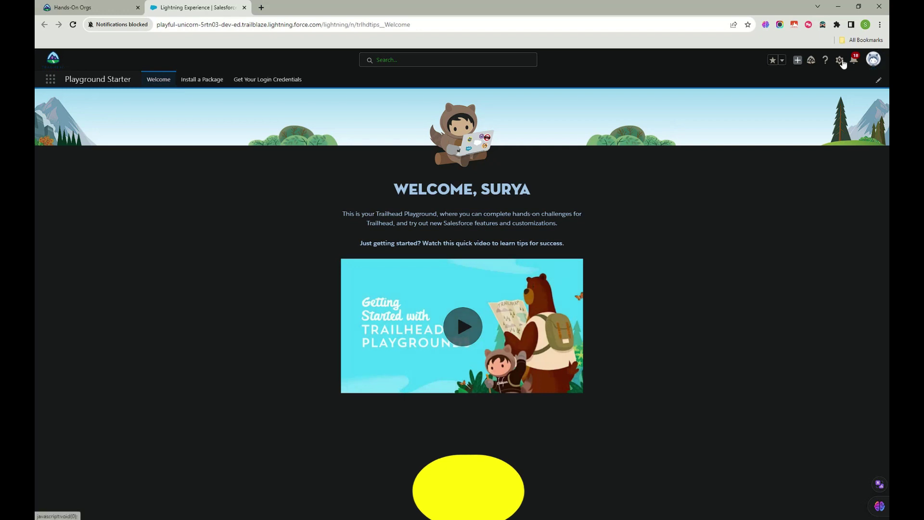
Step: Open Setup Home from the gear menu in the playground org
left_click(839, 61)
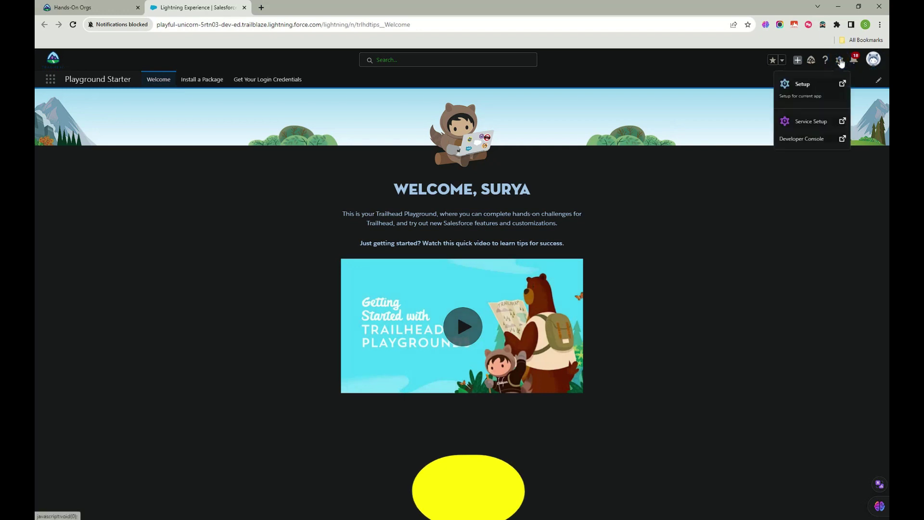
left_click(809, 93)
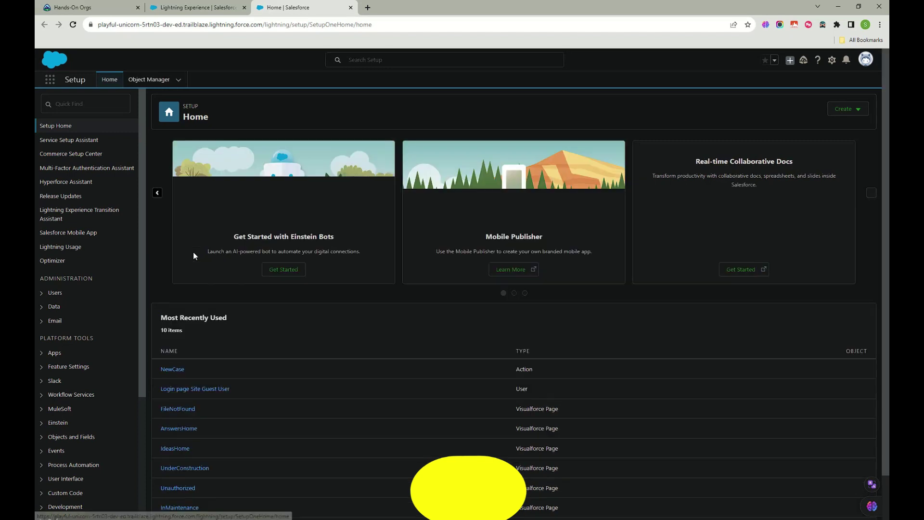
Step: Browse the 119 objects in Object Manager and show the Create dropdown choices
left_click(140, 78)
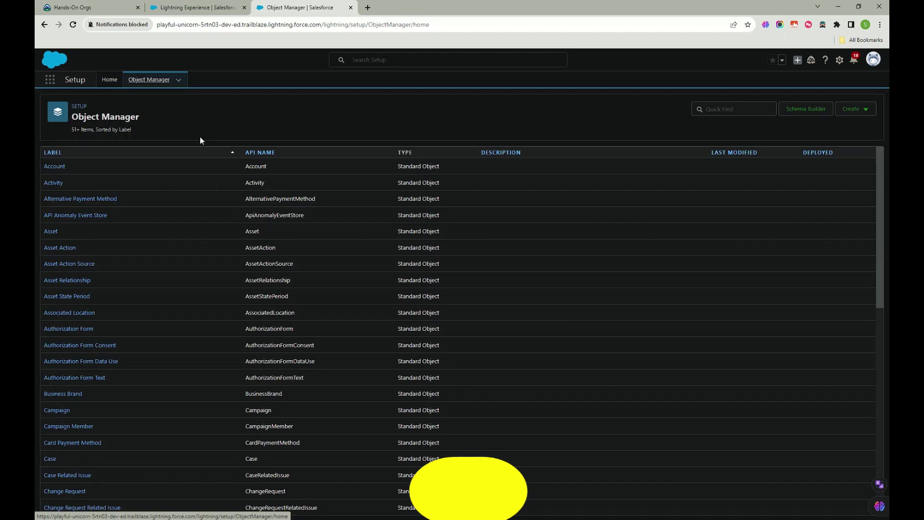
scroll(355, 187, "down", 3)
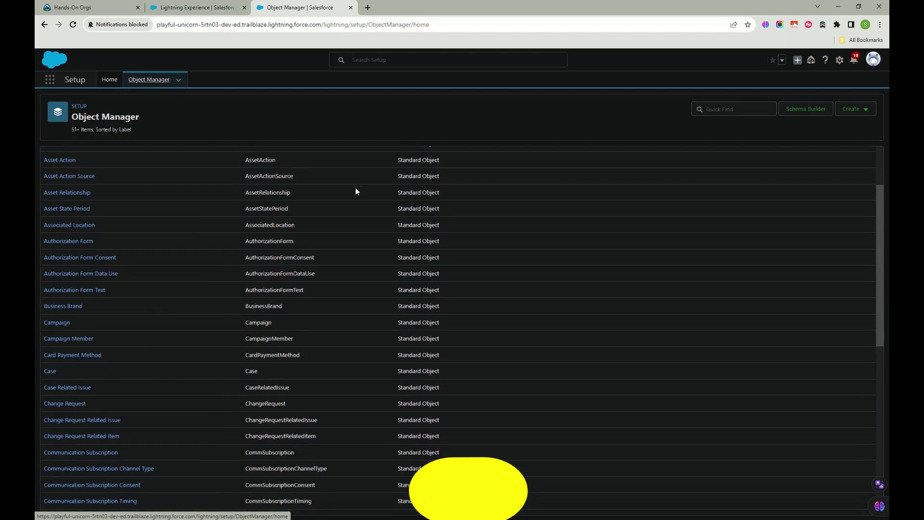
scroll(355, 191, "down", 8)
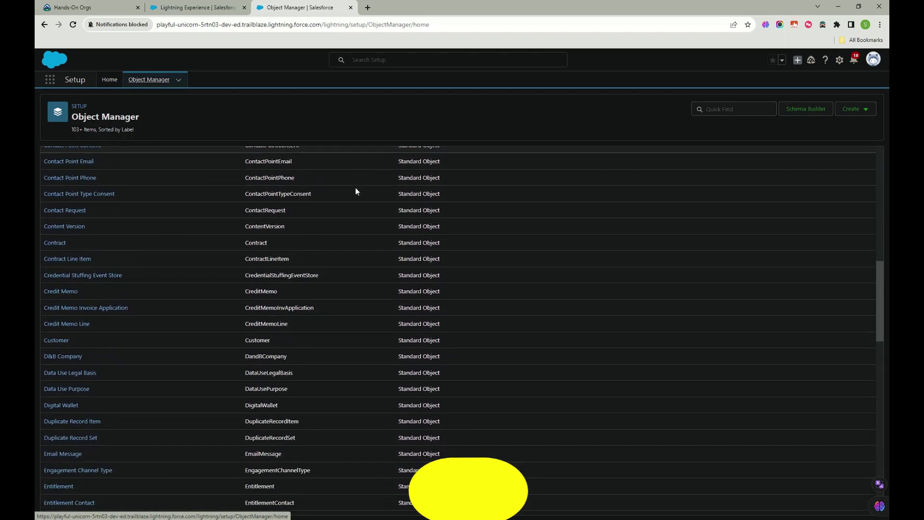
scroll(355, 191, "up", 10)
scroll(547, 358, "down", 15)
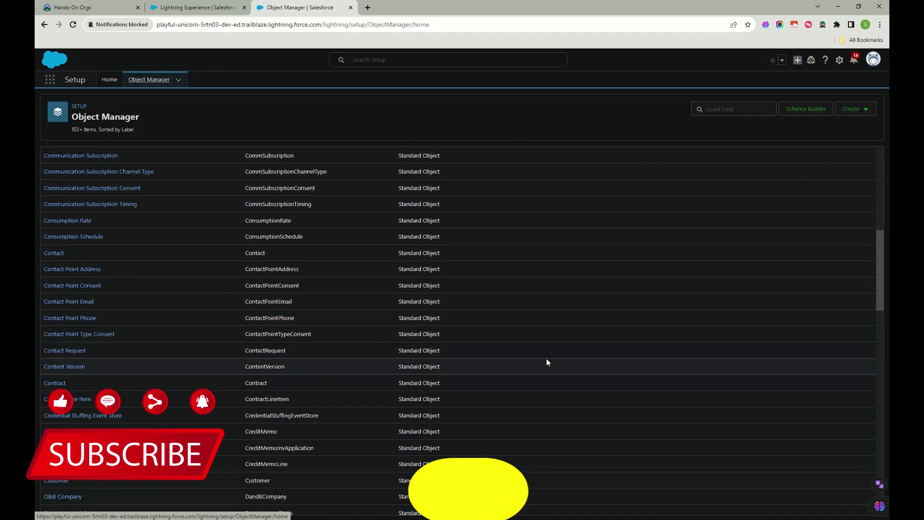
scroll(547, 360, "down", 20)
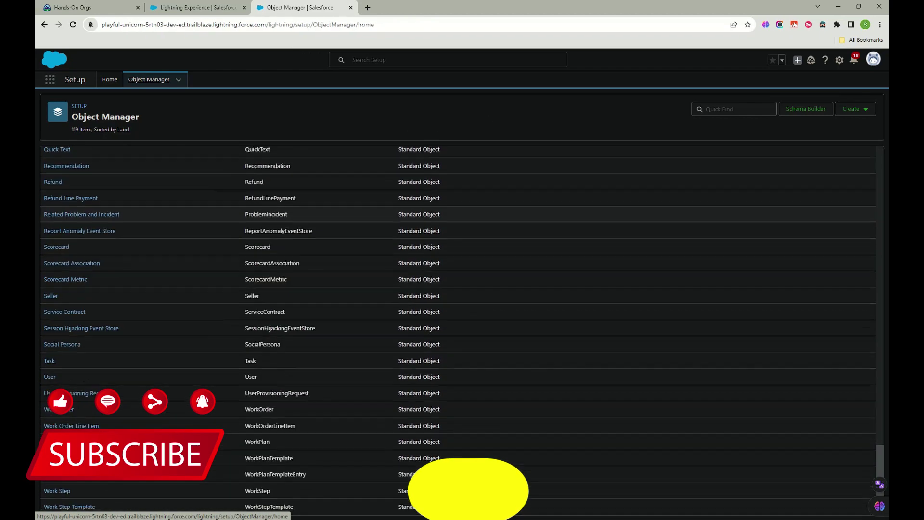
scroll(288, 470, "up", 20)
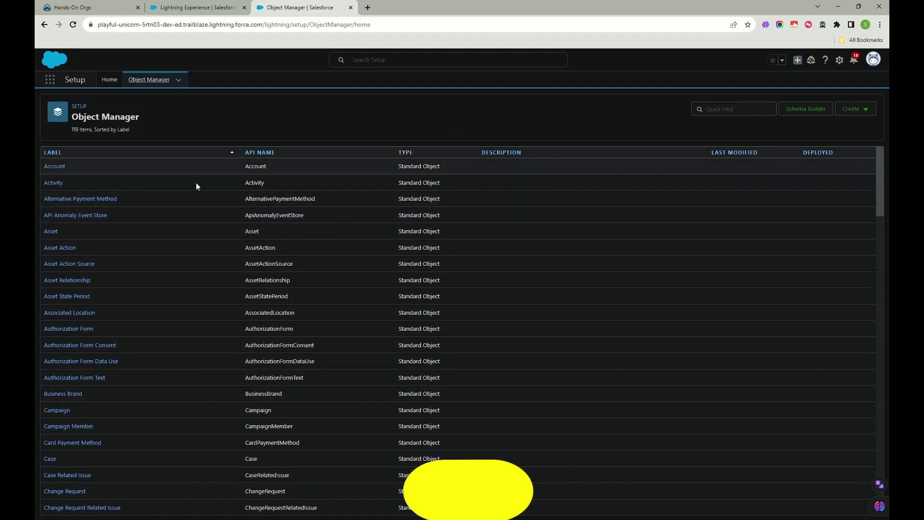
scroll(449, 347, "down", 20)
scroll(451, 346, "up", 20)
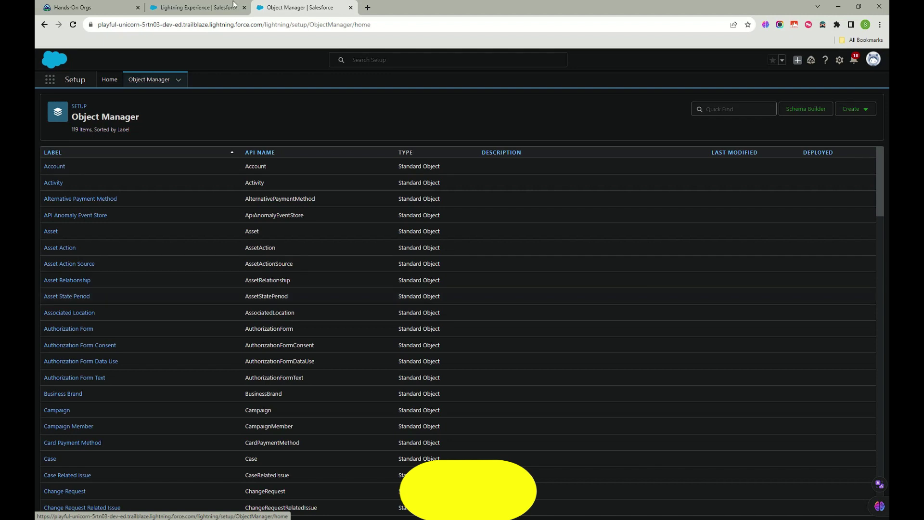
left_click(862, 114)
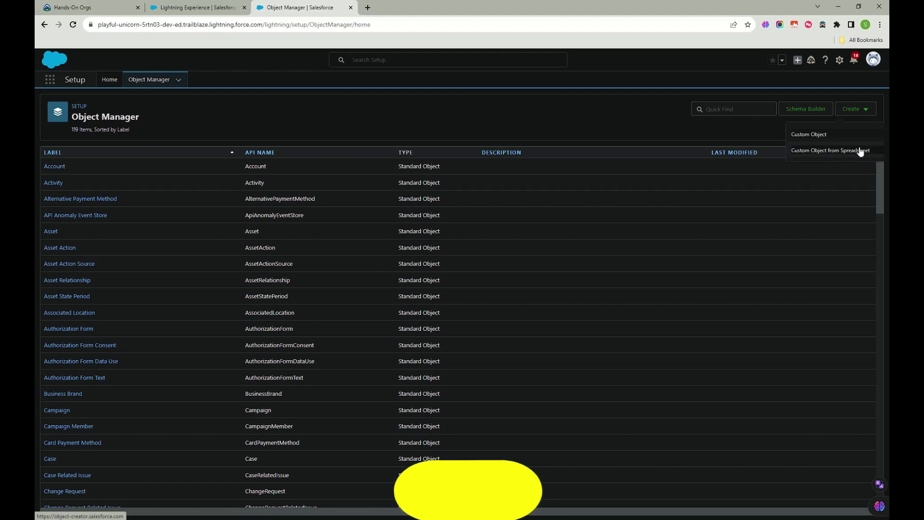
Step: Start a Custom Object labelled 'Test Object', plural 'Test Objects', and select its Object Name
left_click(808, 135)
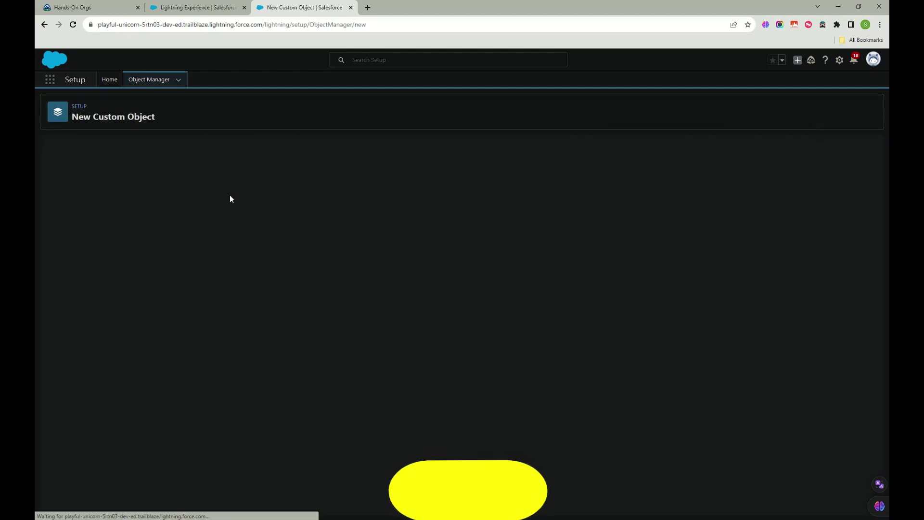
scroll(192, 289, "down", 3)
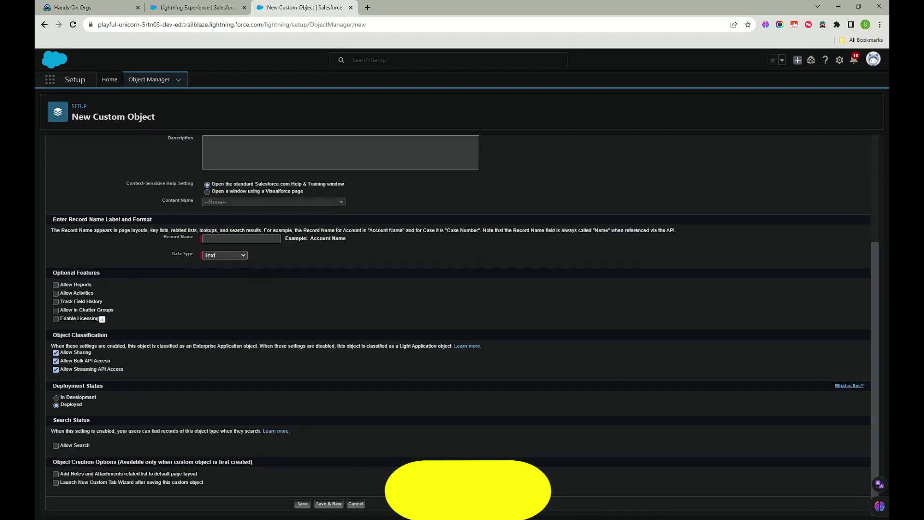
scroll(485, 437, "up", 3)
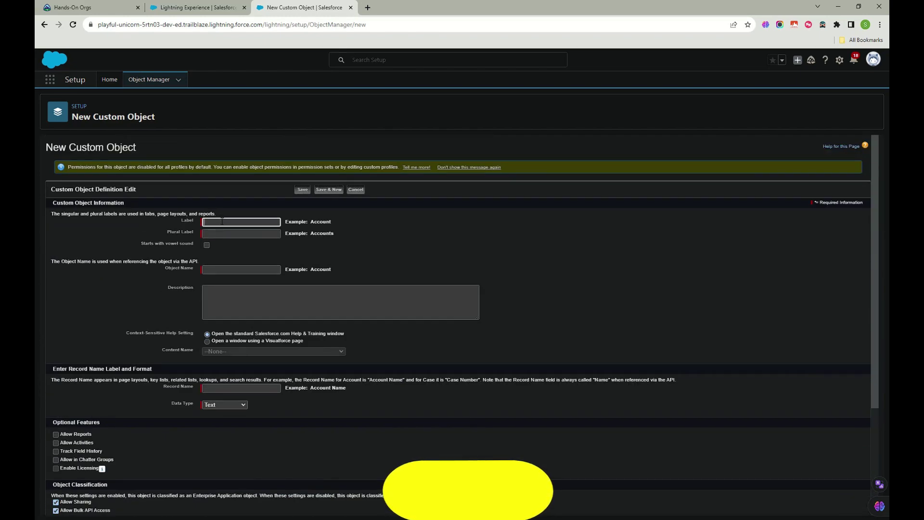
type("TEs")
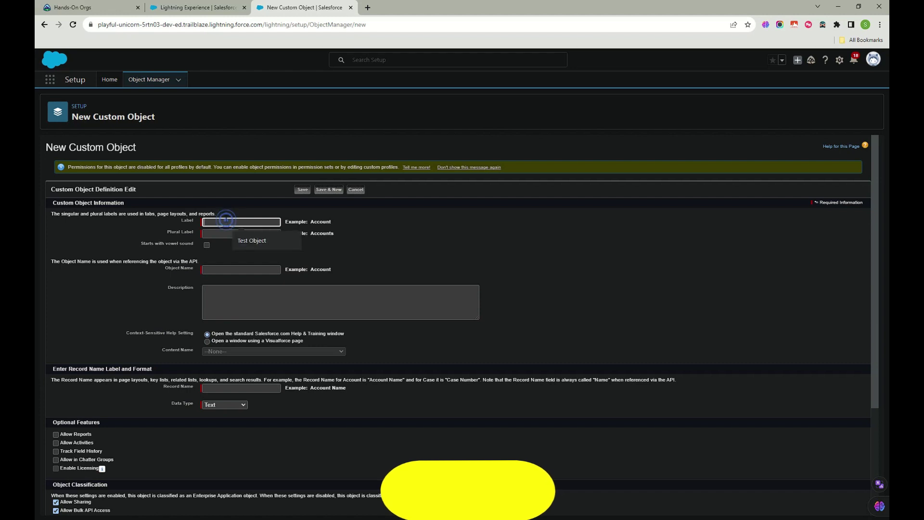
left_click(253, 240)
left_click(248, 234)
left_click(259, 252)
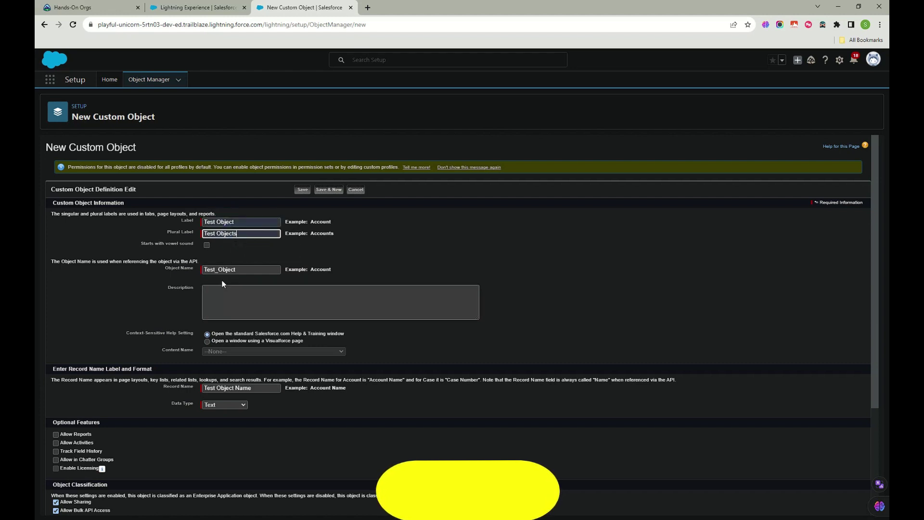
double_click(241, 269)
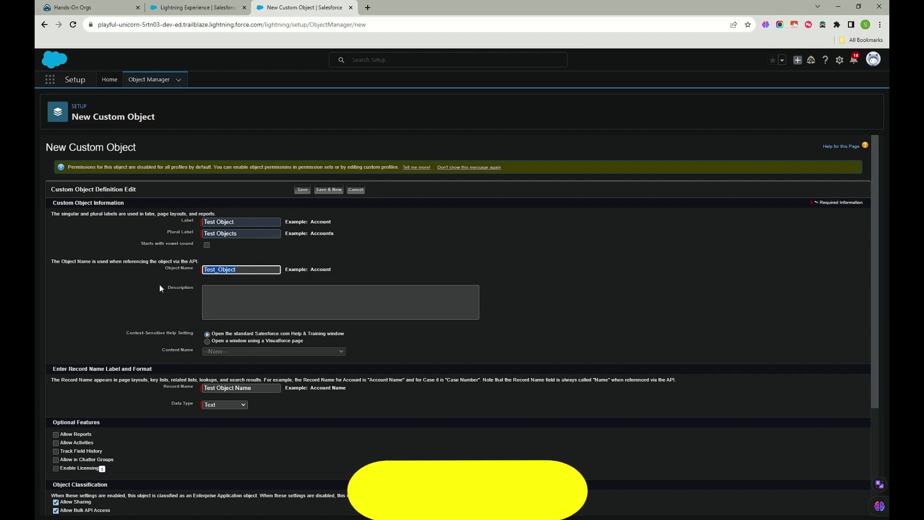
Step: Edit the Record Name field, deleting its trailing word 'Name'
left_click(239, 356)
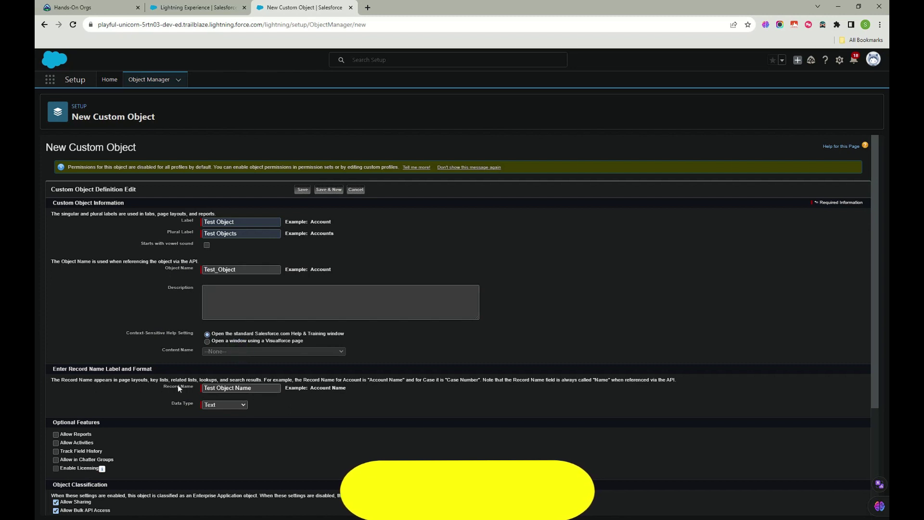
left_click_drag(268, 389, 196, 390)
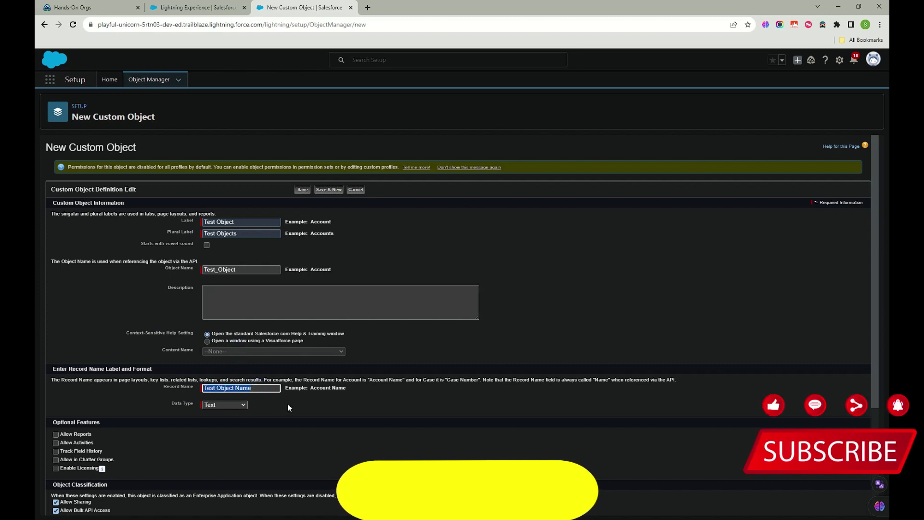
double_click(242, 389)
key("BackSpace")
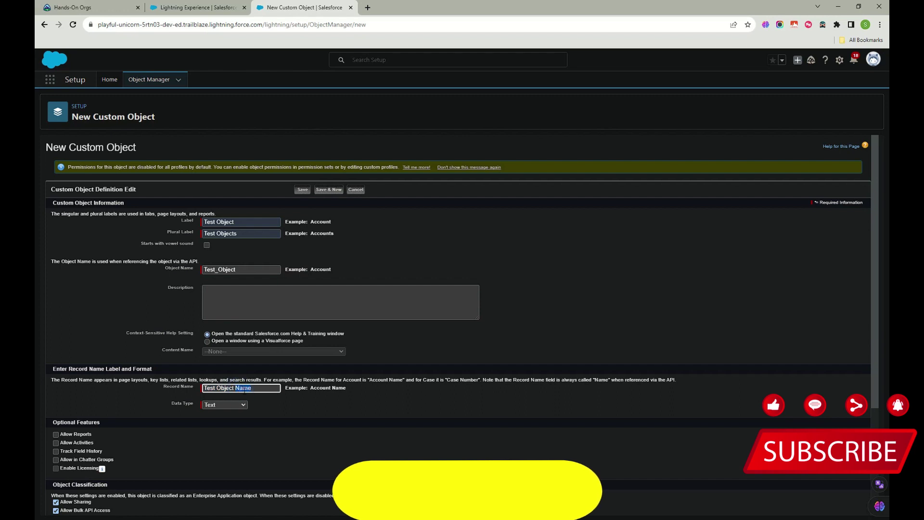
type("N")
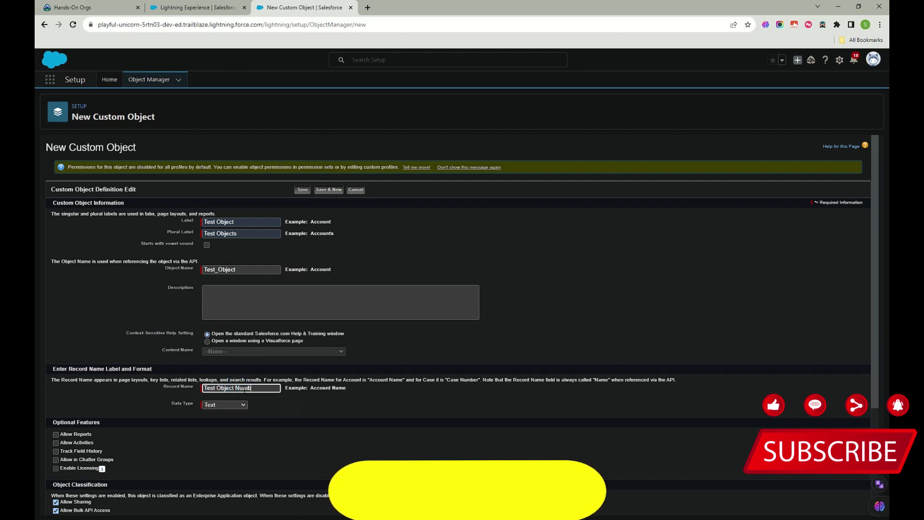
Step: Try Auto Number as the data type, revert to Text, and finish Record Name as 'Test Object Name'
left_click(234, 405)
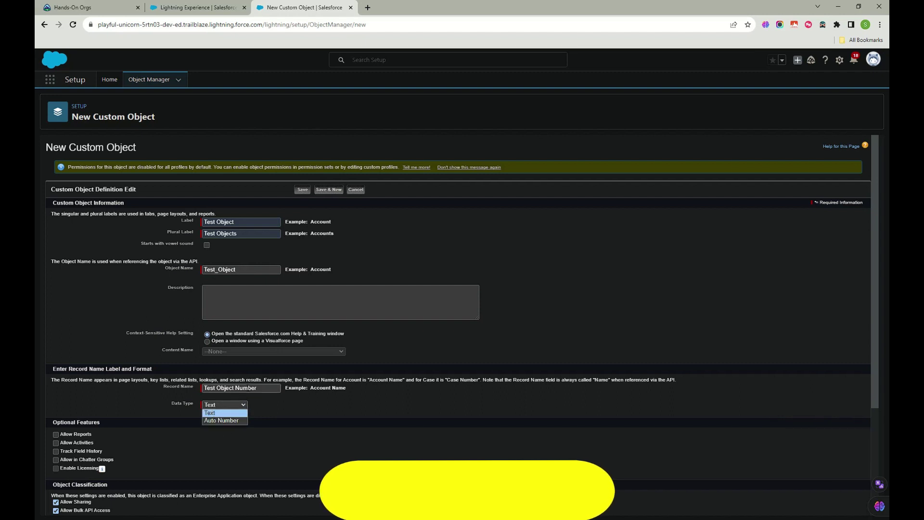
left_click(221, 420)
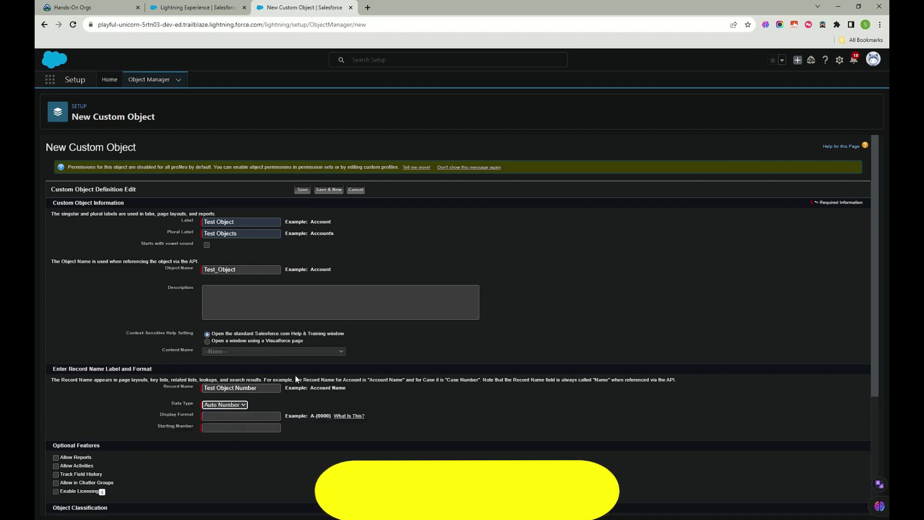
left_click(224, 404)
left_click(221, 413)
left_click(252, 388)
type("Name")
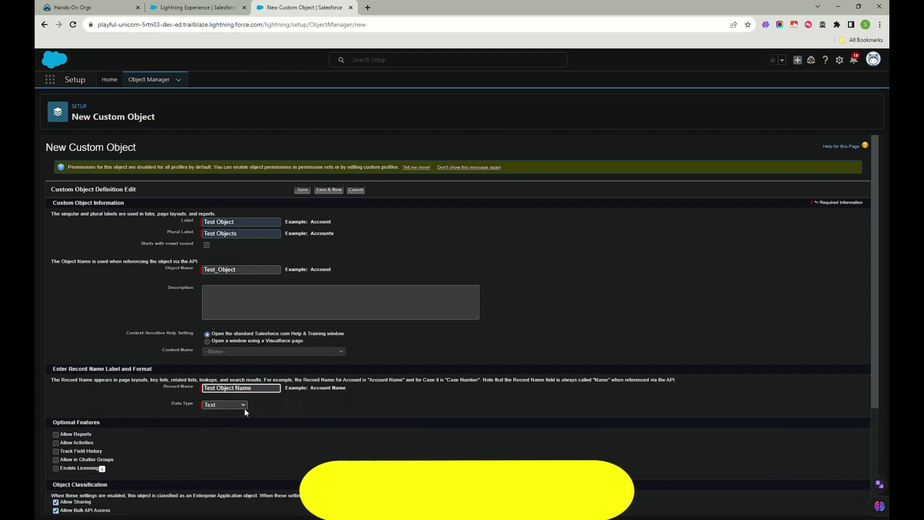
scroll(120, 428, "down", 2)
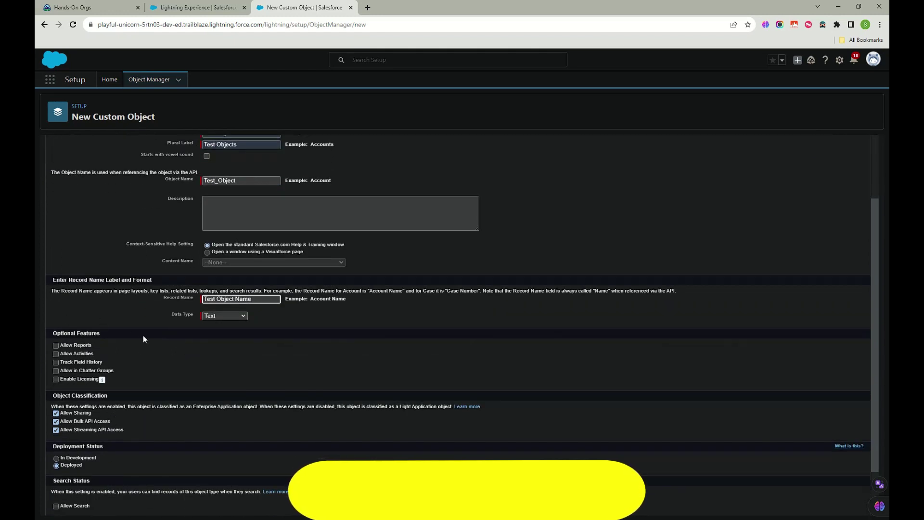
Step: Enable Allow Reports, Allow Activities, Track Field History and Allow in Chatter Groups
left_click(56, 345)
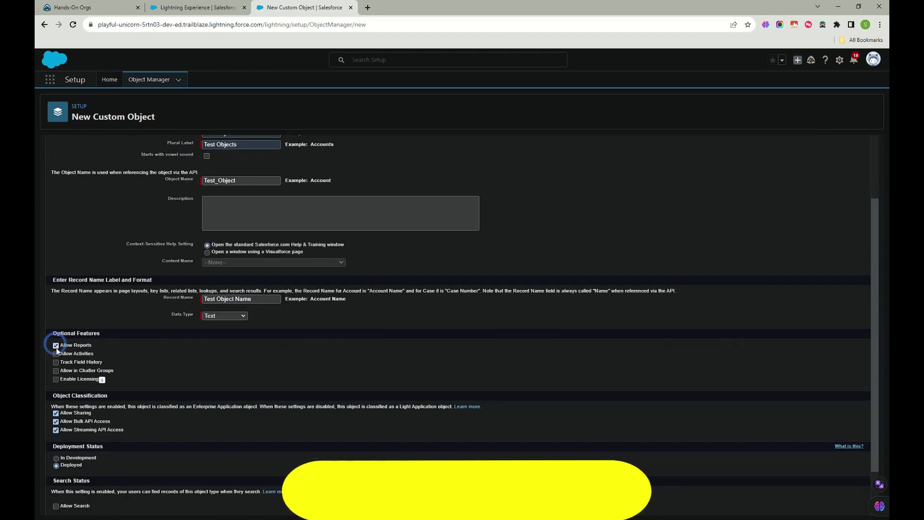
left_click(56, 353)
left_click(56, 362)
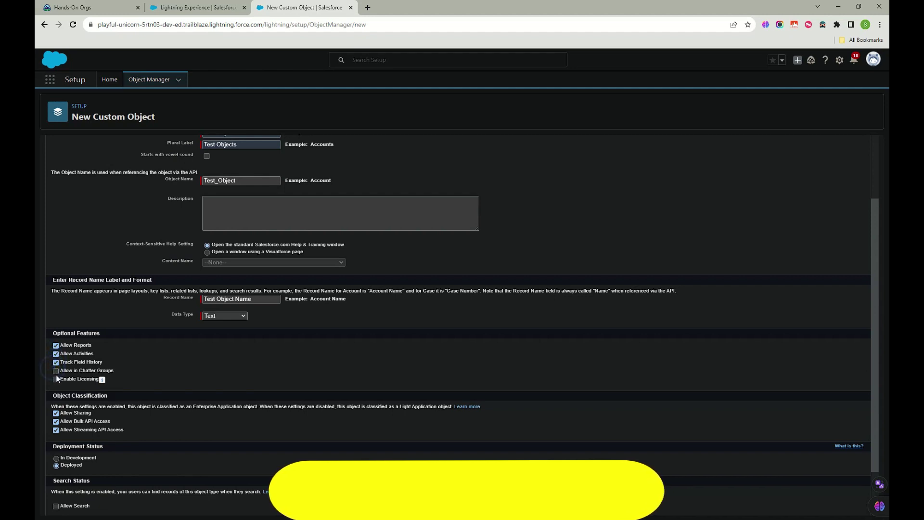
left_click(56, 371)
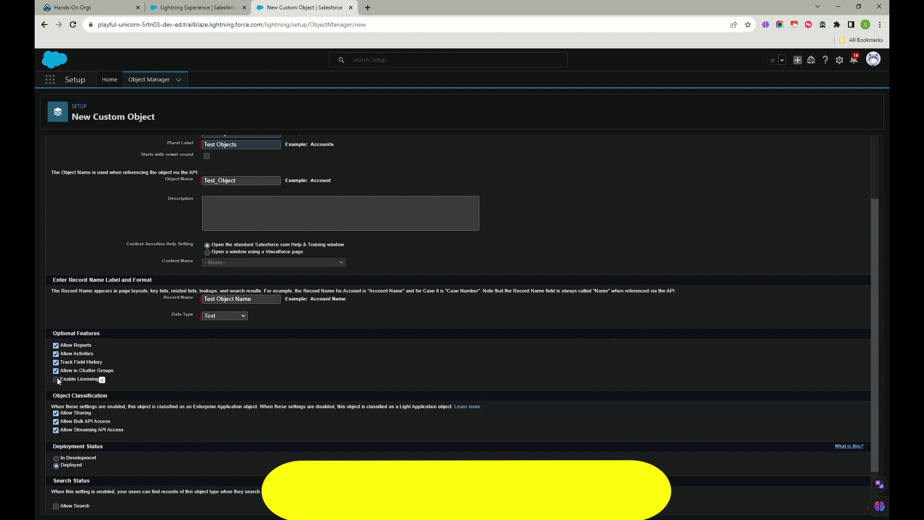
mouse_move(102, 380)
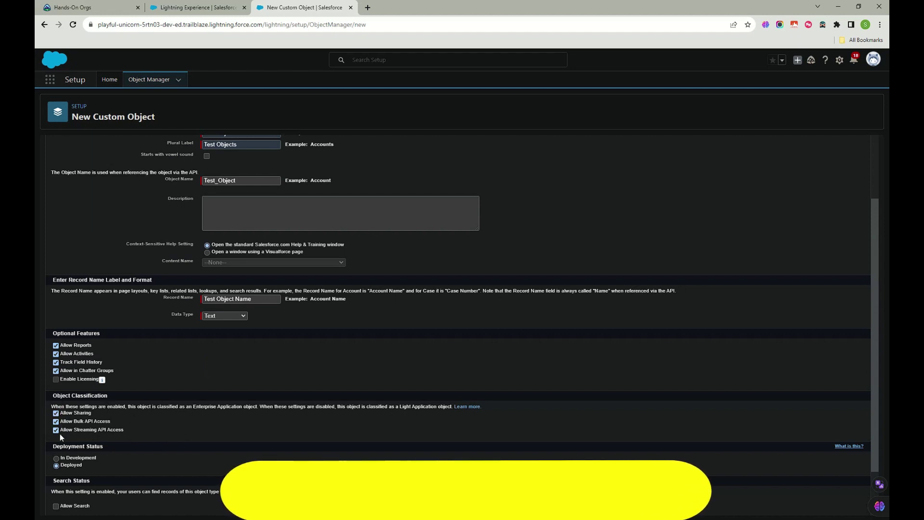
scroll(172, 412, "down", 1)
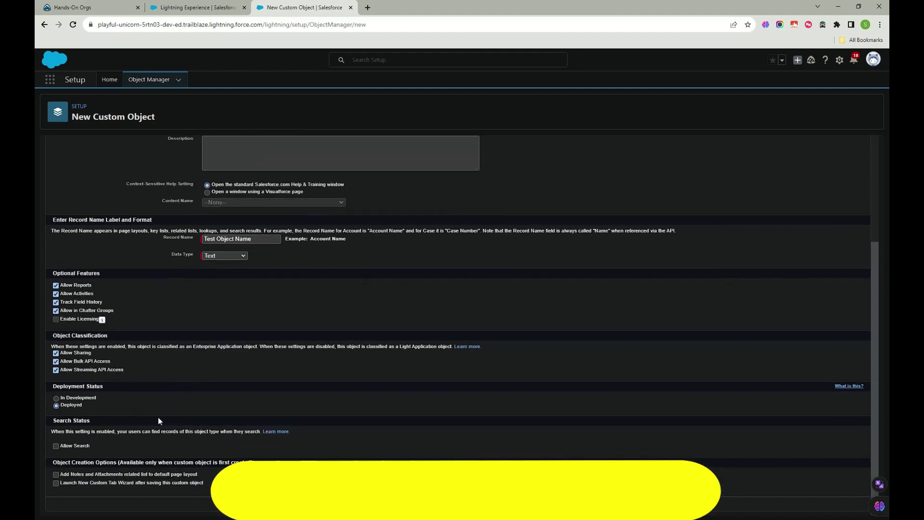
Step: Enable Allow Search, Add Notes and Attachments, and Launch New Custom Tab Wizard
left_click(56, 445)
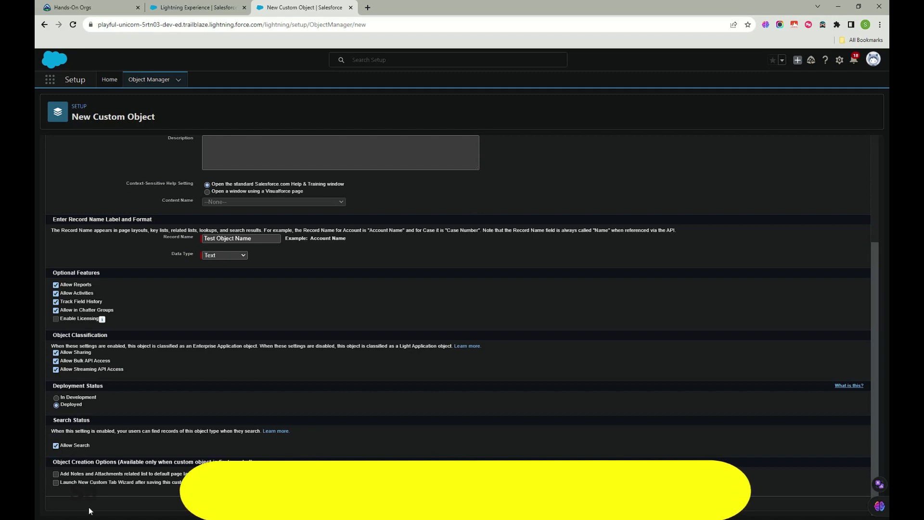
left_click(56, 475)
left_click(56, 483)
left_click_drag(61, 474, 153, 477)
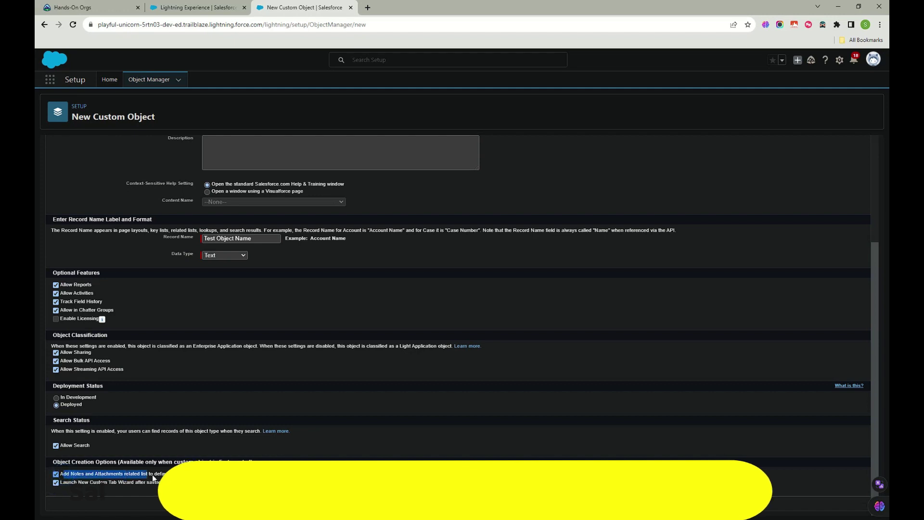
left_click(153, 478)
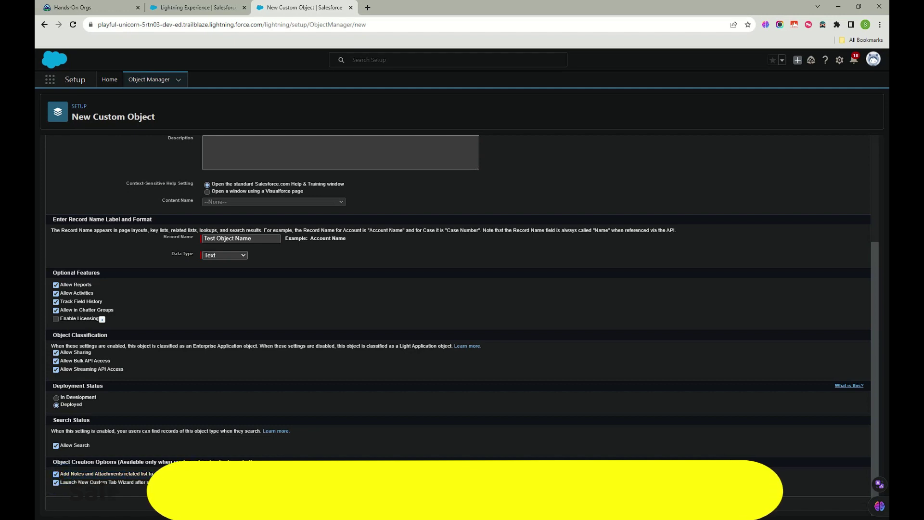
left_click_drag(153, 478, 48, 474)
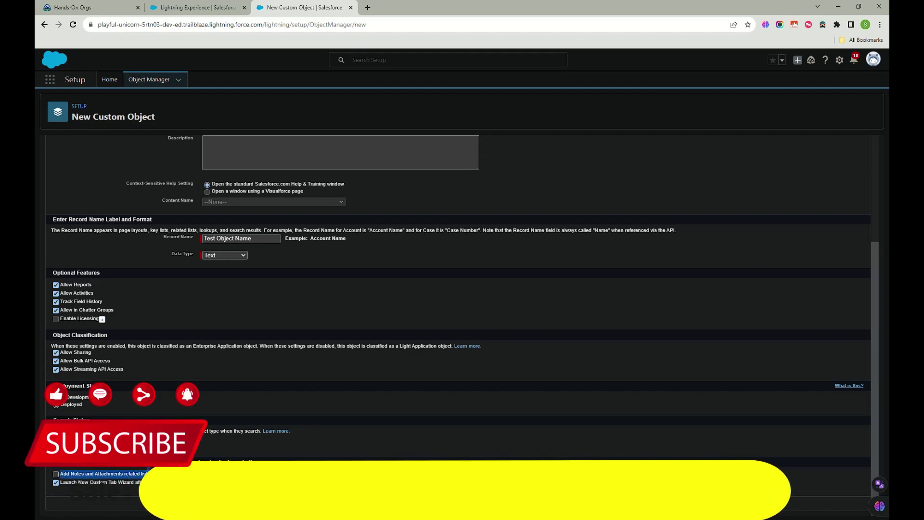
left_click(56, 474)
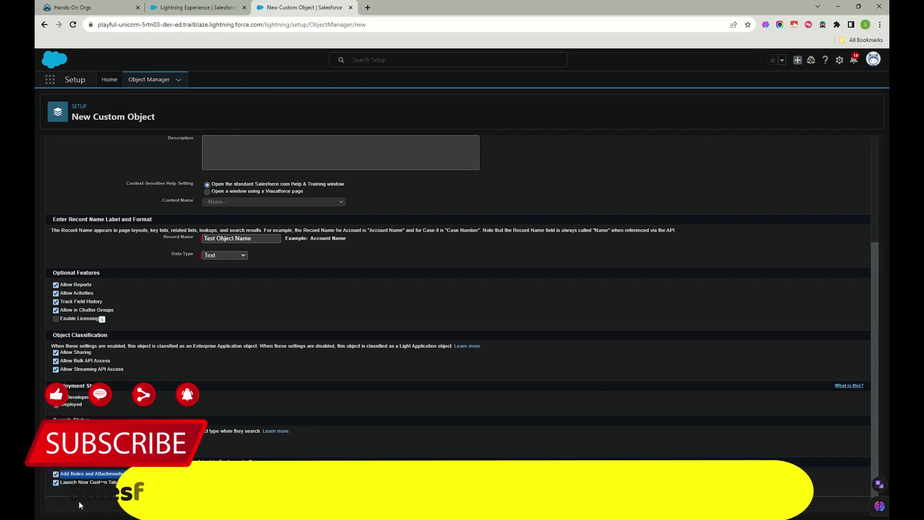
left_click(57, 484)
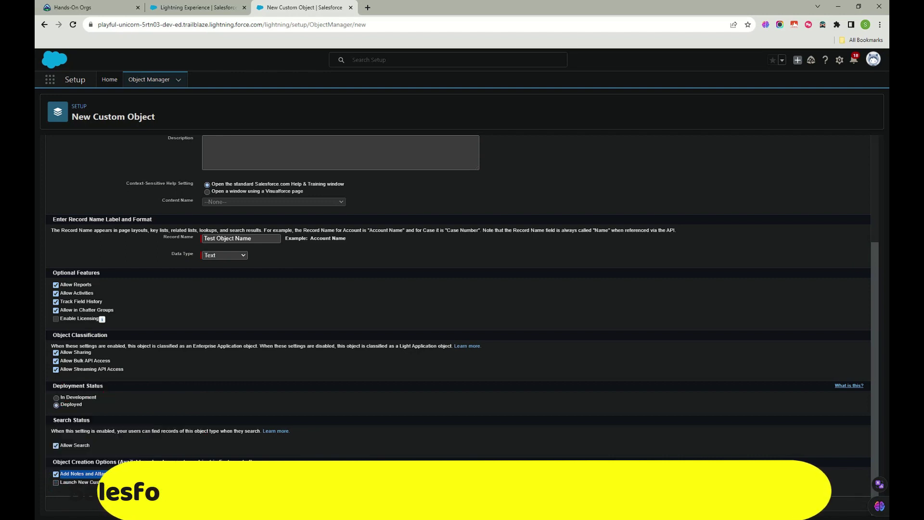
left_click(55, 483)
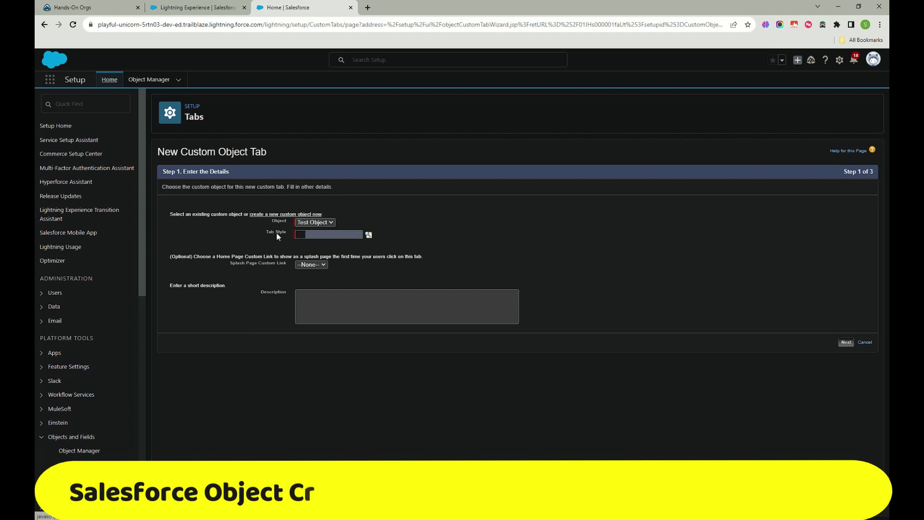
Step: Give the Test Object tab the Computer style and description 'This is a test object to learn', then continue
left_click(323, 236)
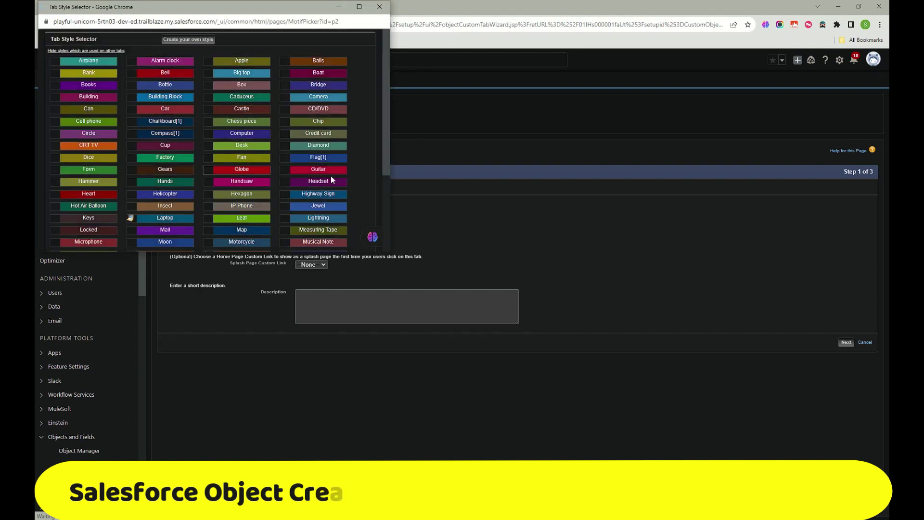
left_click(242, 133)
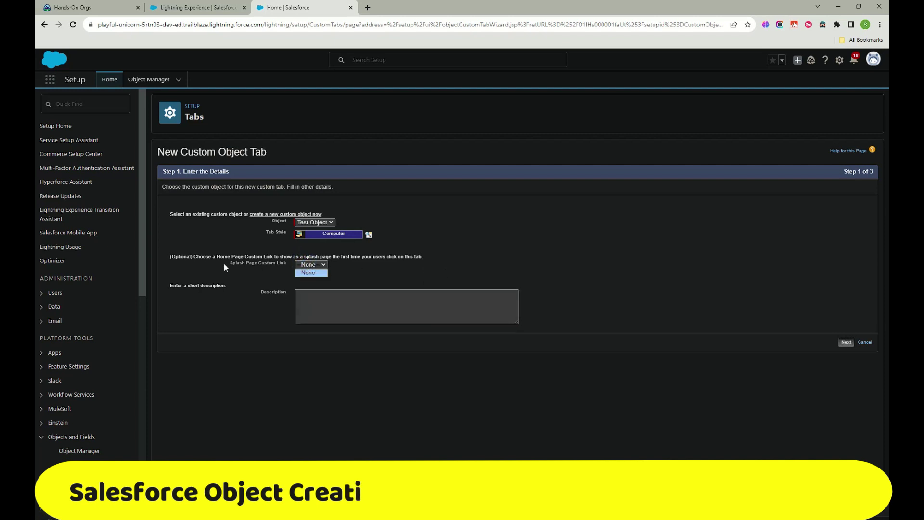
left_click(326, 266)
left_click(371, 276)
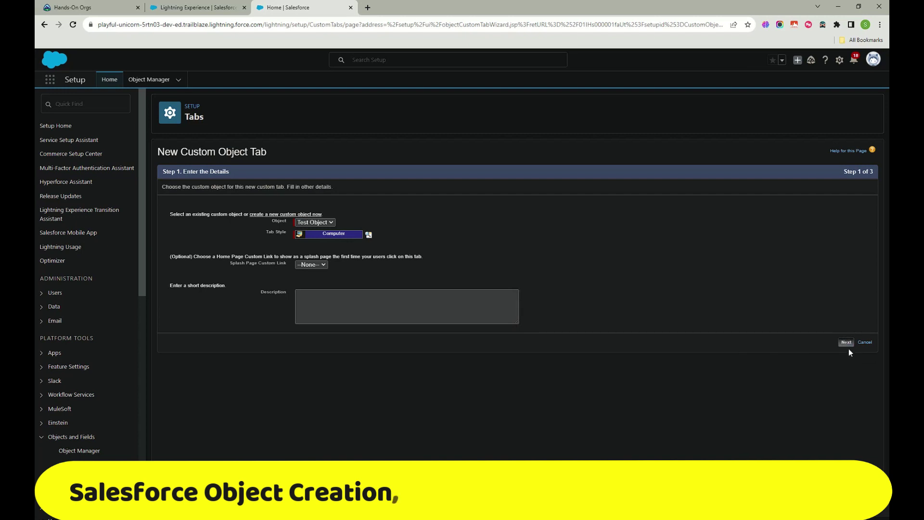
left_click(436, 306)
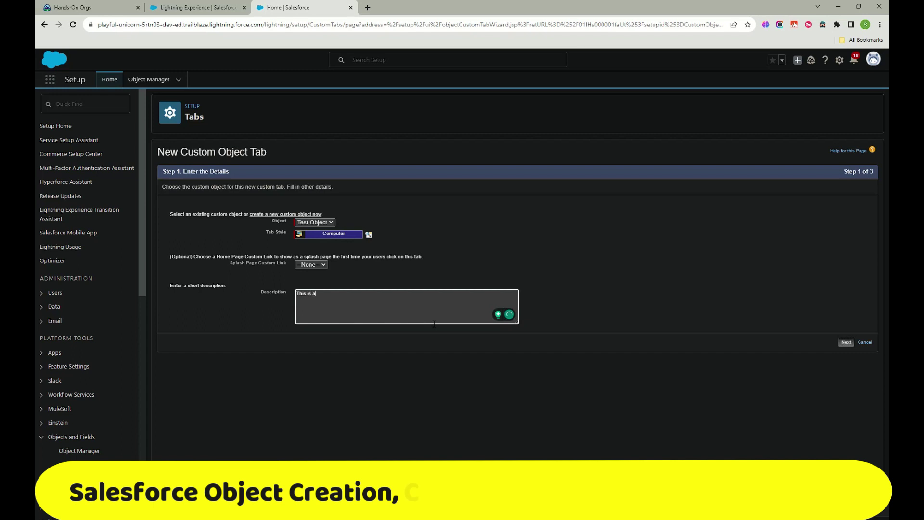
type("This is a test on")
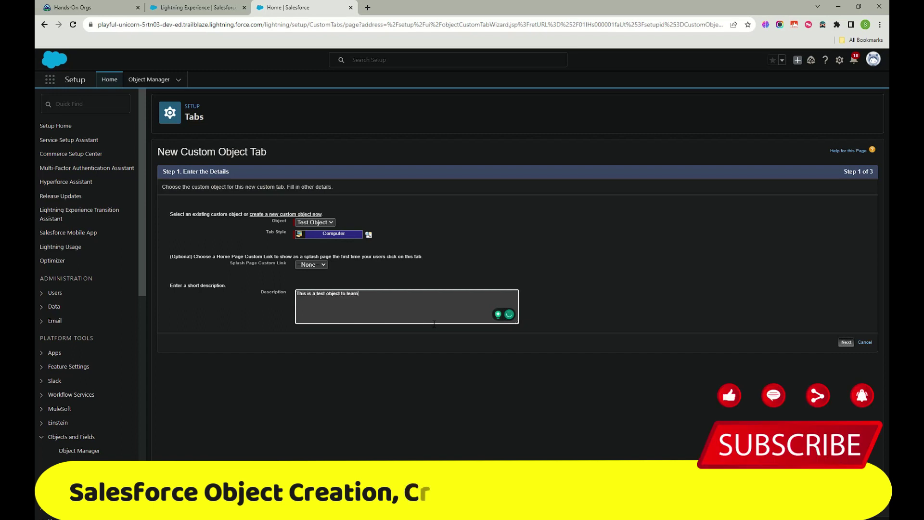
left_click(845, 343)
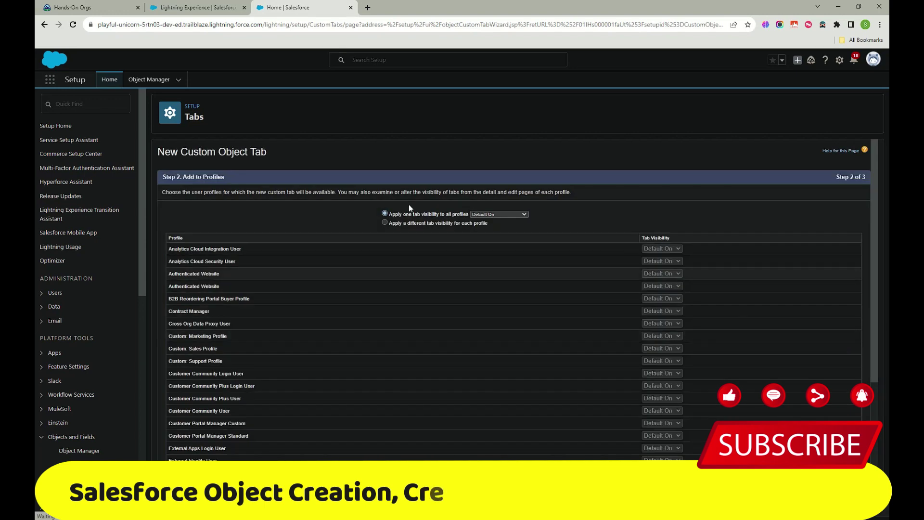
Step: Try Default On, then Default Off, as the tab visibility for all profiles
scroll(625, 308, "down", 5)
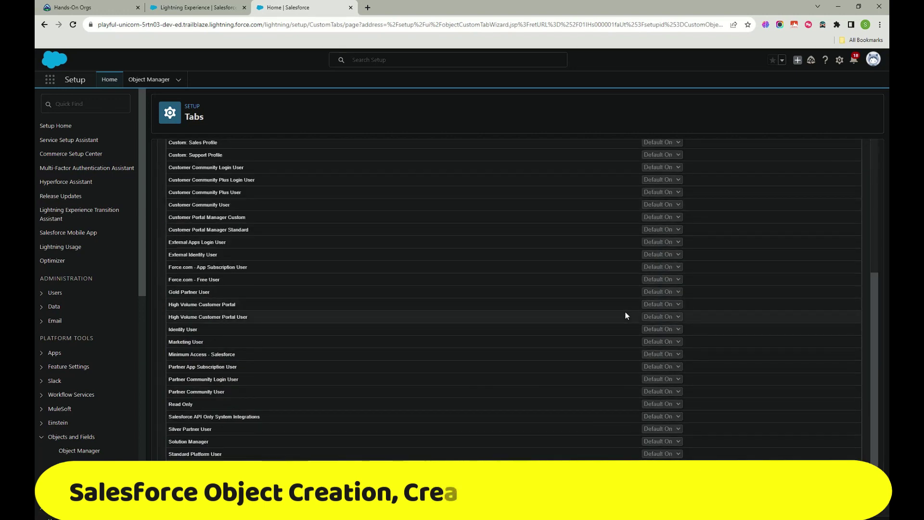
scroll(615, 326, "up", 5)
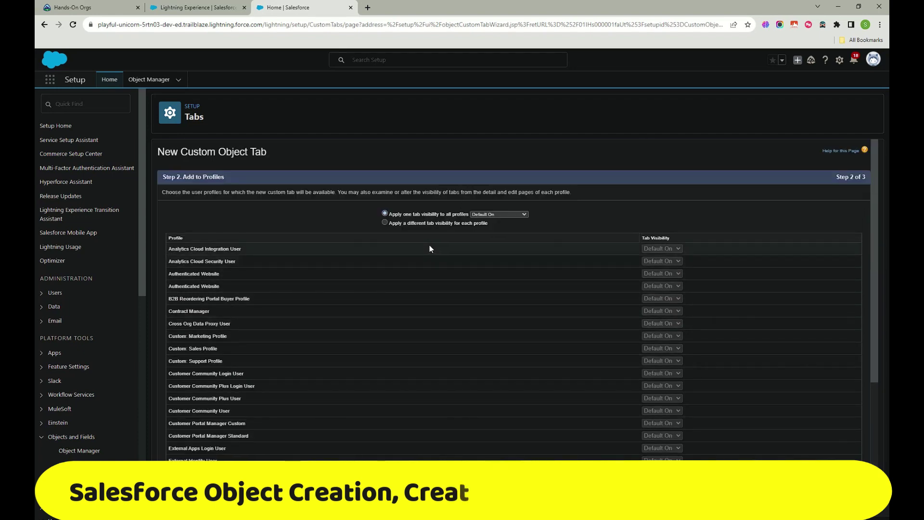
scroll(397, 289, "down", 2)
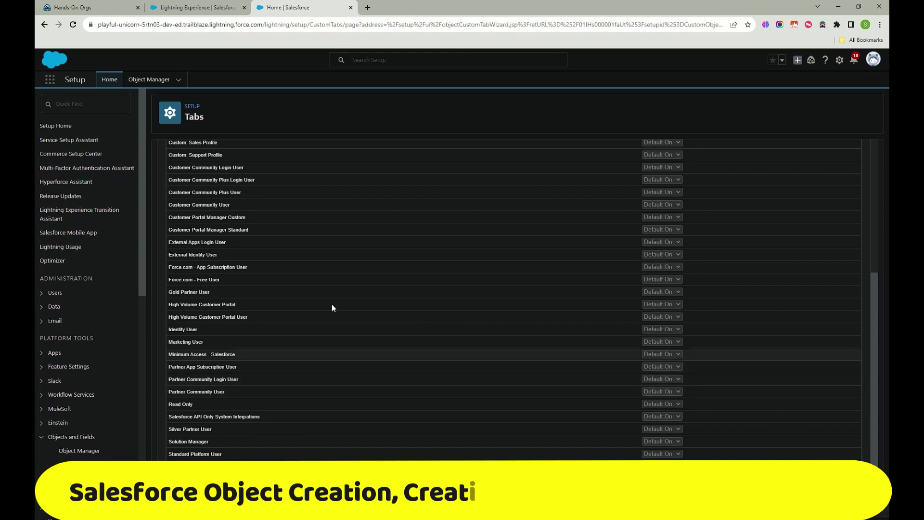
scroll(617, 431, "up", 2)
scroll(616, 428, "up", 1)
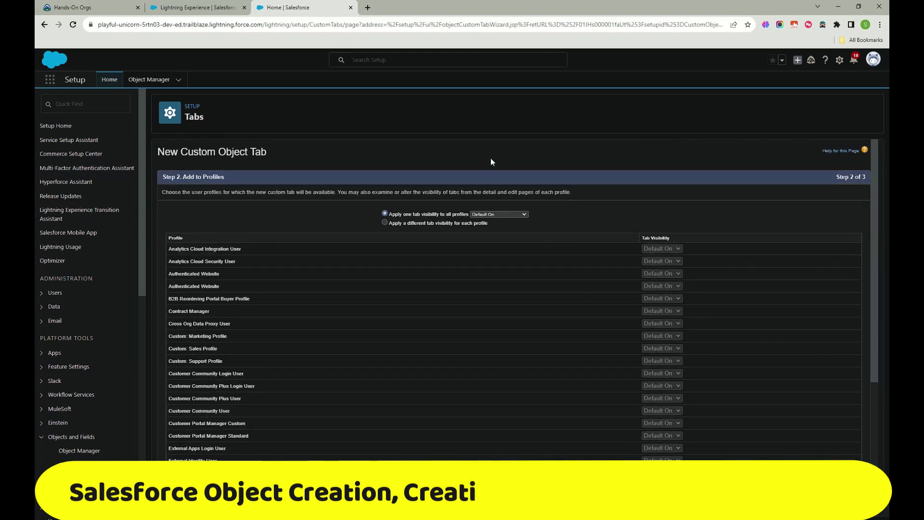
left_click(499, 214)
left_click(496, 227)
scroll(513, 261, "down", 5)
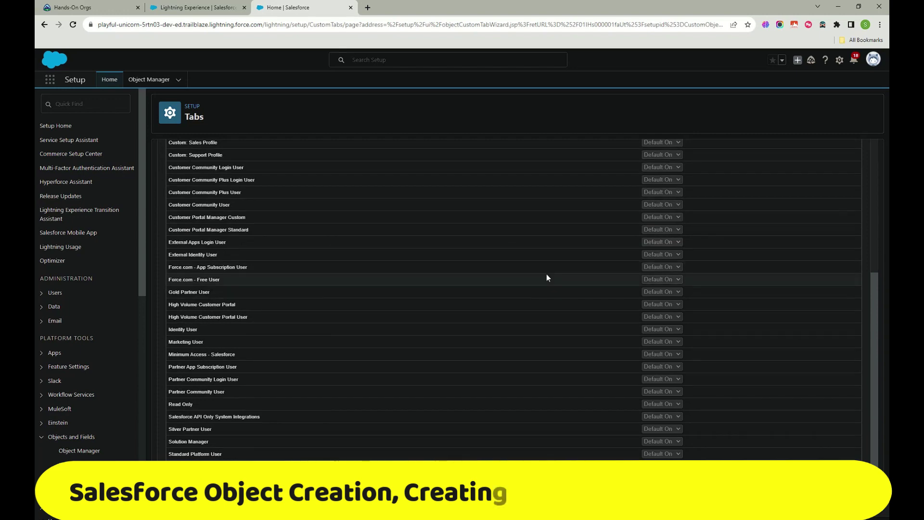
scroll(547, 273, "up", 5)
left_click(500, 214)
left_click(503, 231)
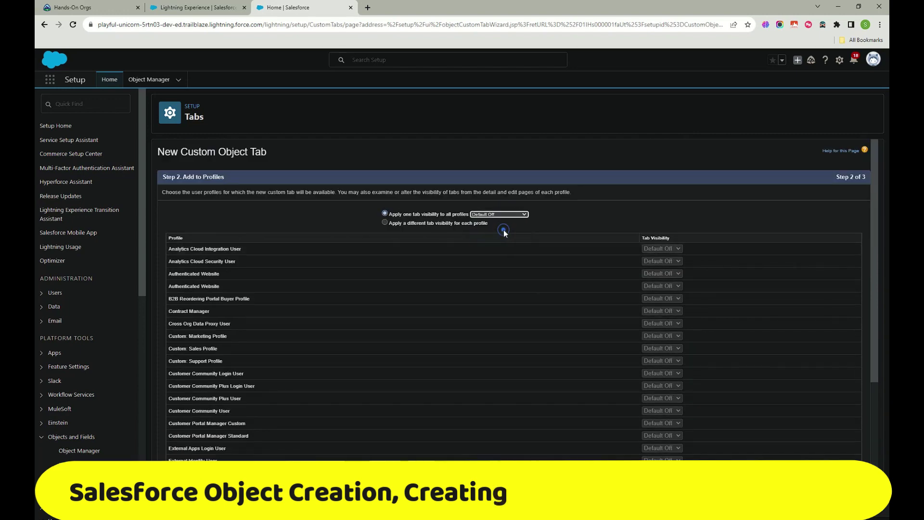
Step: Switch the all-profiles visibility to Tab Hidden, then back to Default On
left_click(510, 213)
left_click(515, 238)
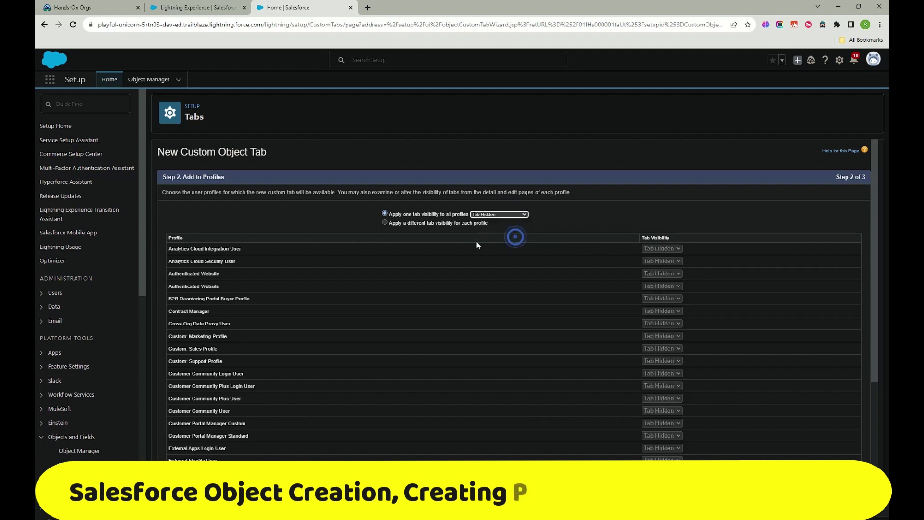
left_click(505, 214)
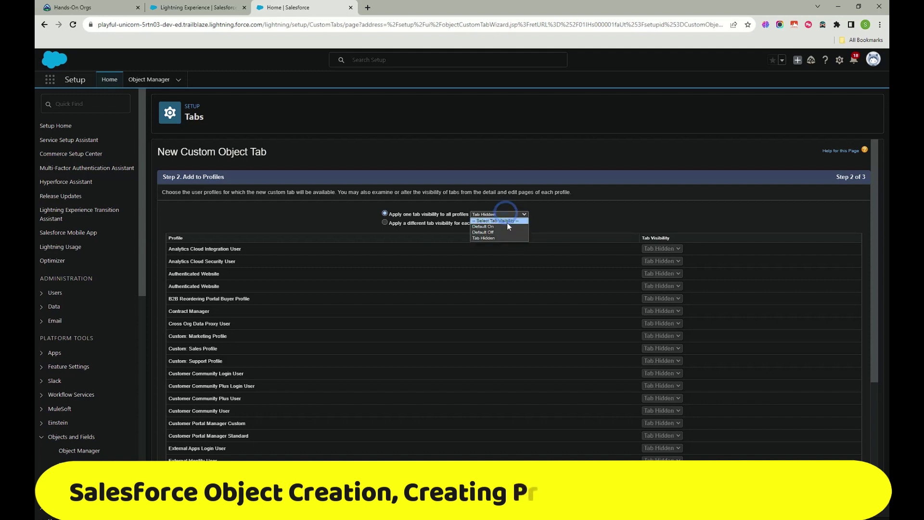
left_click(497, 227)
left_click(591, 218)
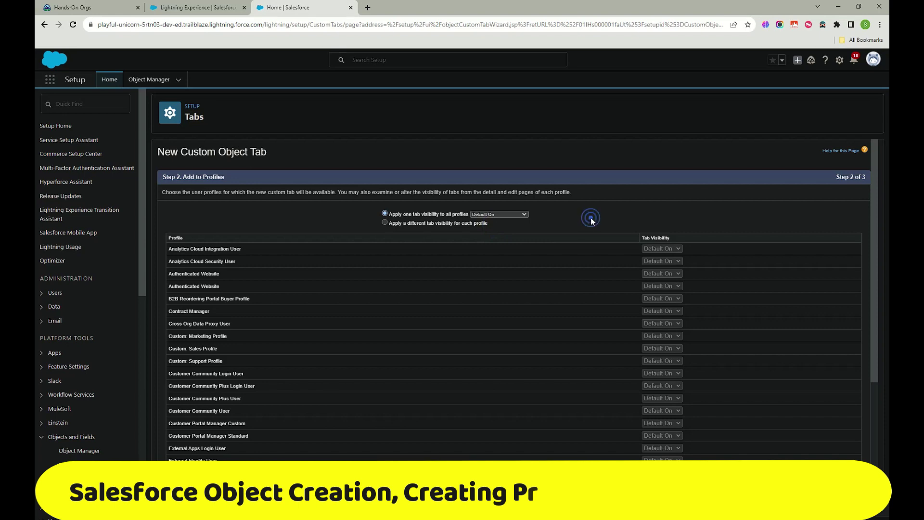
Step: Toggle between per-profile visibility and one shared setting, trying Tab Hidden for all
left_click(384, 223)
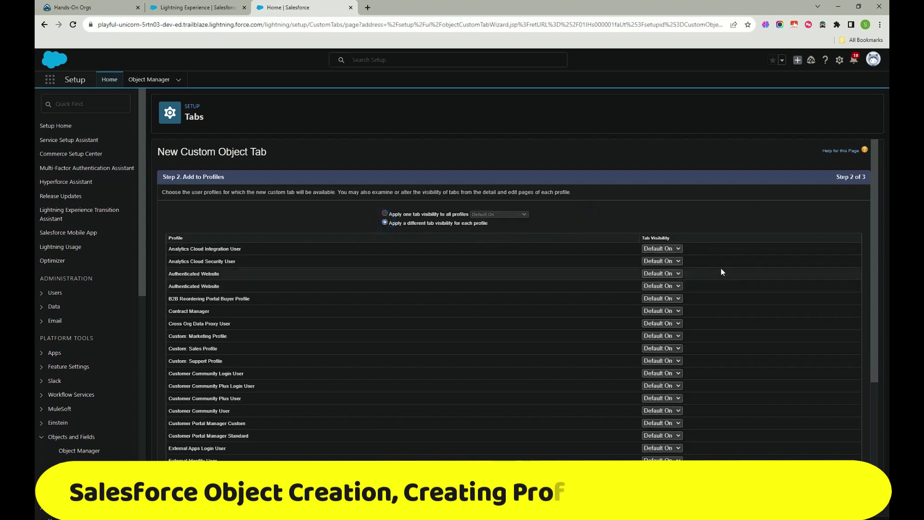
scroll(670, 257, "down", 1)
scroll(669, 255, "down", 3)
scroll(597, 296, "up", 4)
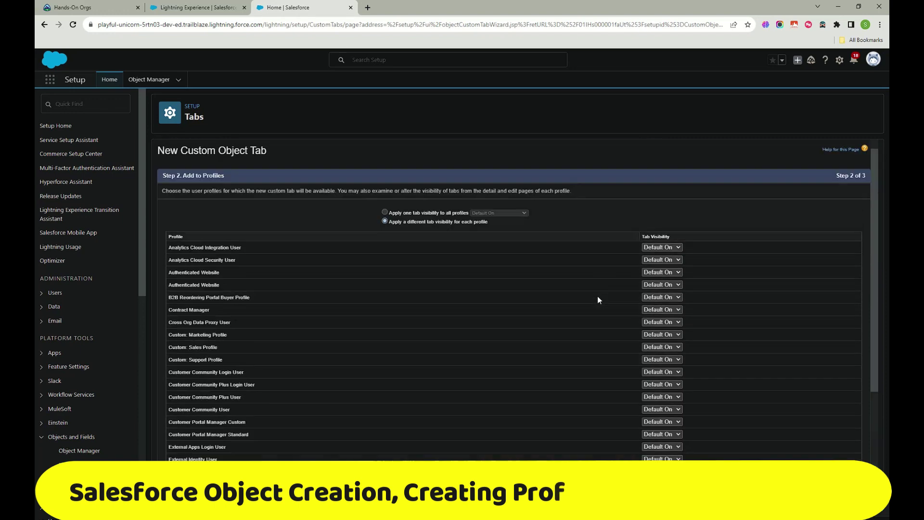
scroll(530, 373, "down", 4)
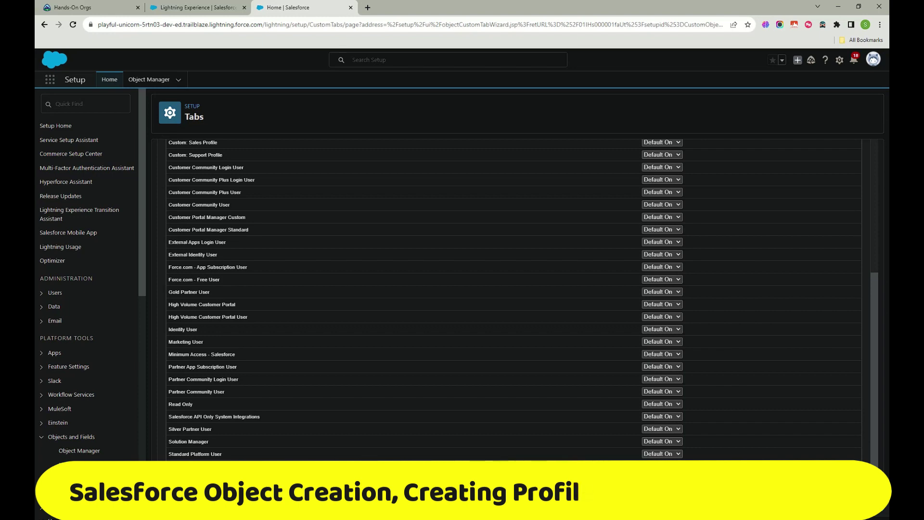
scroll(515, 299, "up", 4)
left_click(385, 213)
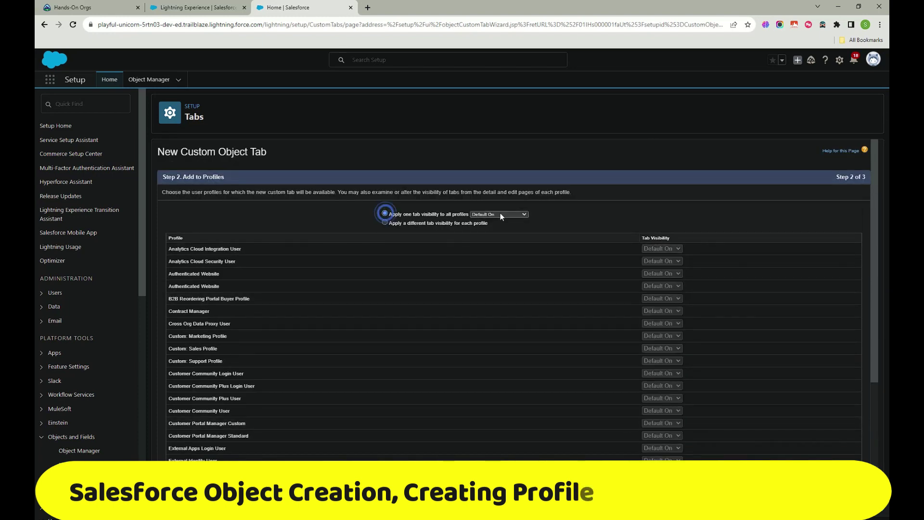
left_click(500, 214)
left_click(504, 238)
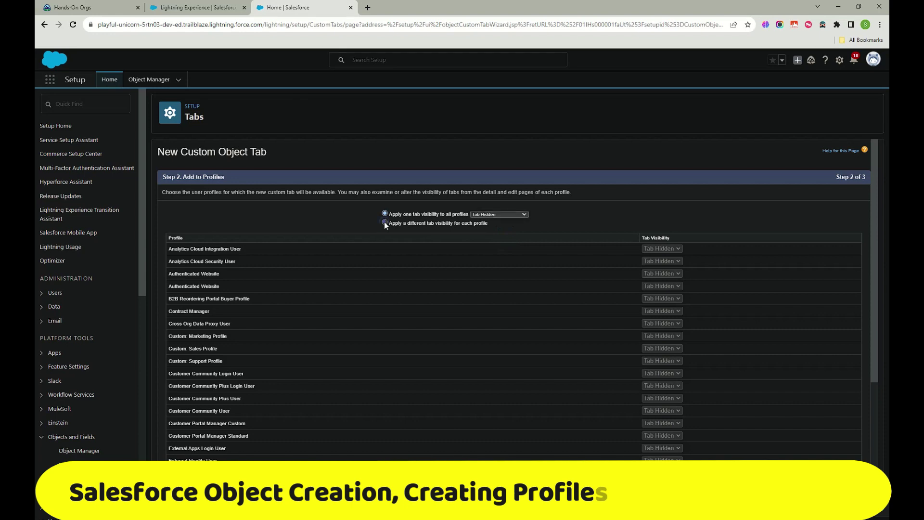
left_click(385, 222)
Step: Apply one tab visibility to all profiles, set to Default On
scroll(384, 222, "down", 4)
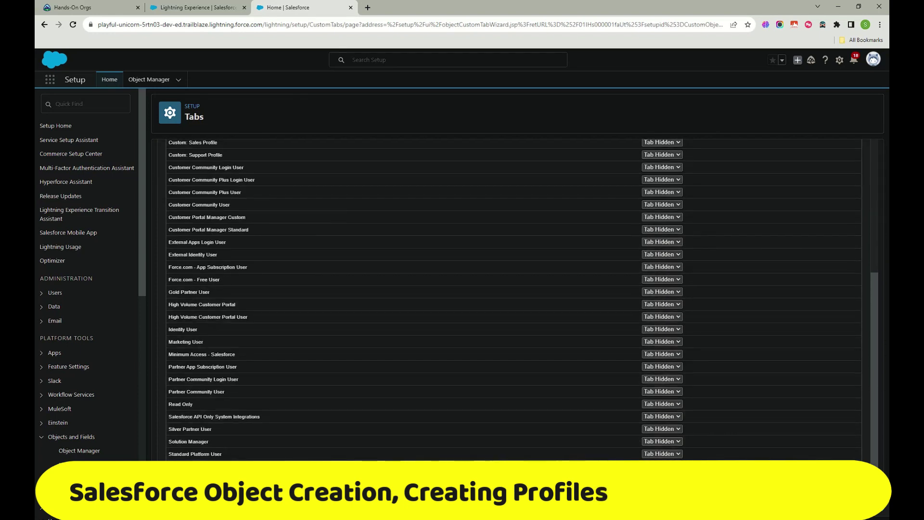
scroll(653, 230, "up", 4)
scroll(367, 307, "down", 4)
scroll(367, 308, "up", 4)
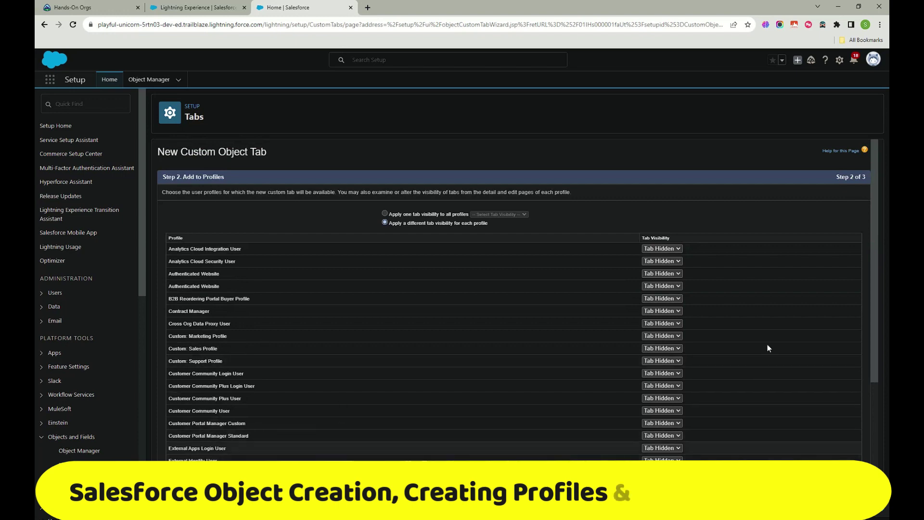
scroll(711, 397, "down", 1)
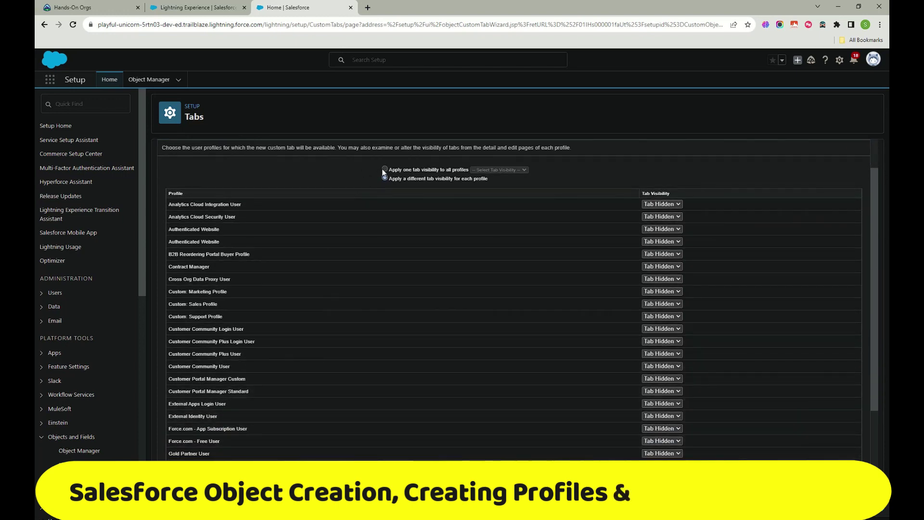
left_click(385, 170)
left_click(515, 168)
left_click(500, 182)
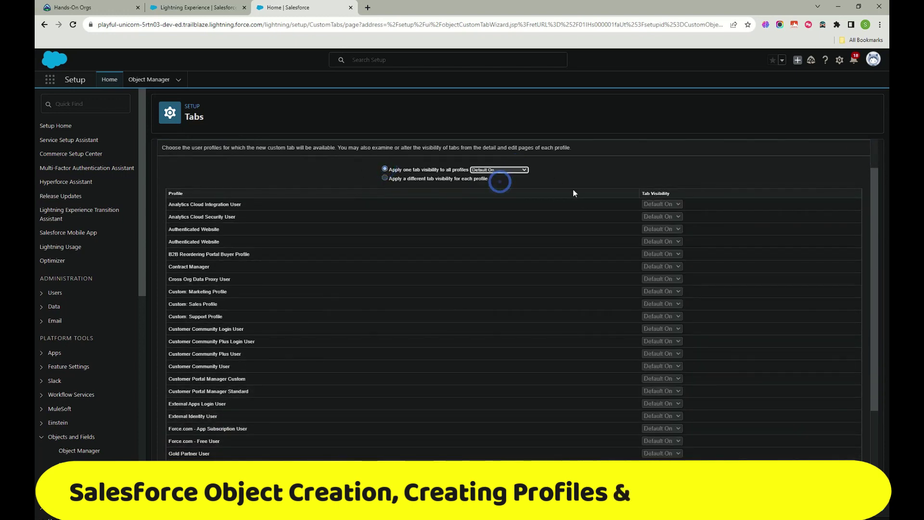
scroll(575, 193, "down", 3)
scroll(558, 207, "up", 5)
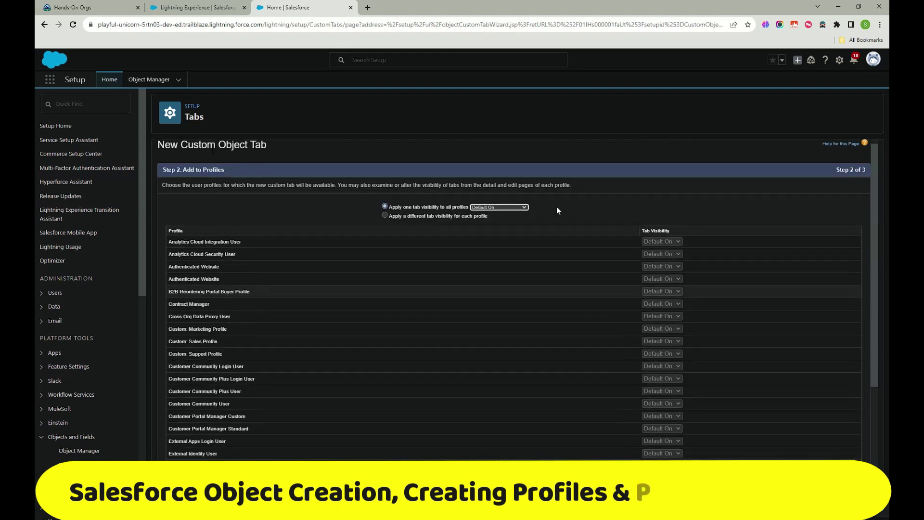
scroll(529, 206, "down", 5)
scroll(657, 376, "up", 5)
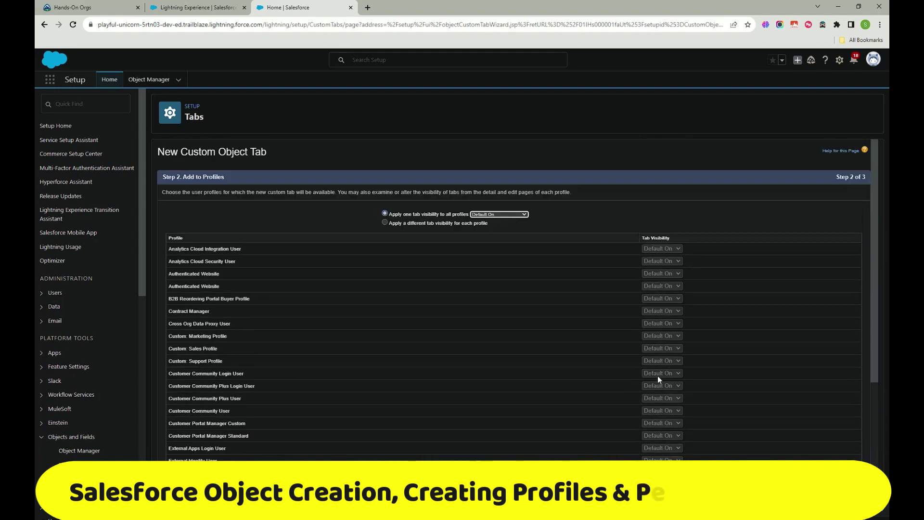
scroll(657, 375, "down", 4)
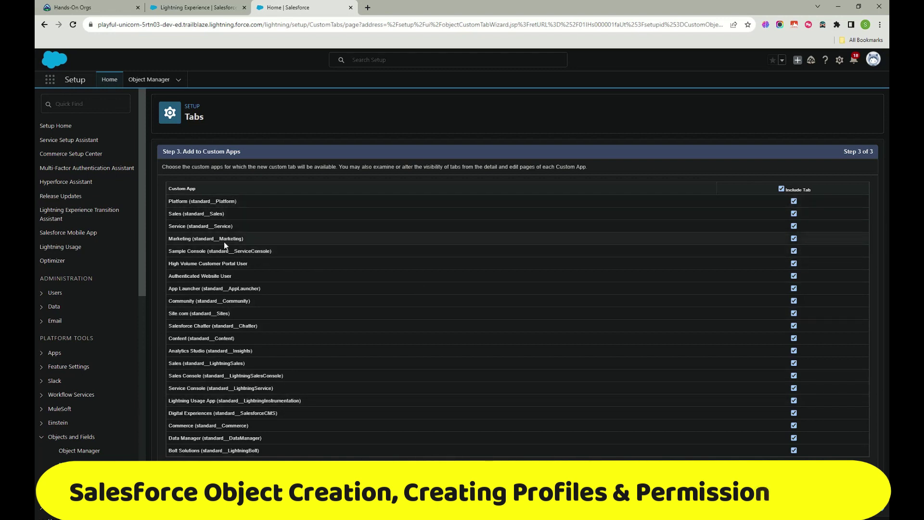
Step: Toggle Include Tab off and back on so all custom apps include Test Object, then open Playground Starter
mouse_move(239, 215)
left_mouse_down()
mouse_move(171, 223)
mouse_move(171, 200)
left_mouse_up()
left_click(264, 263)
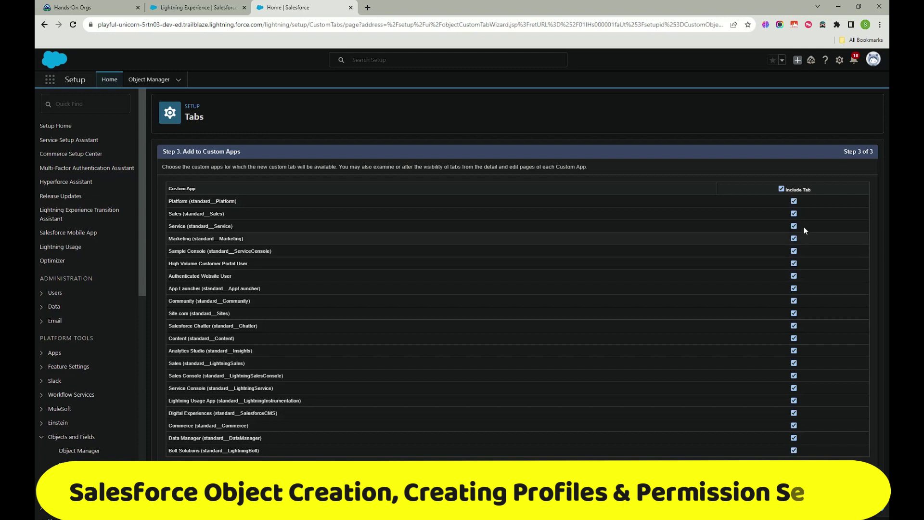
left_click(781, 188)
left_click(793, 363)
left_click(793, 351)
left_click(781, 188)
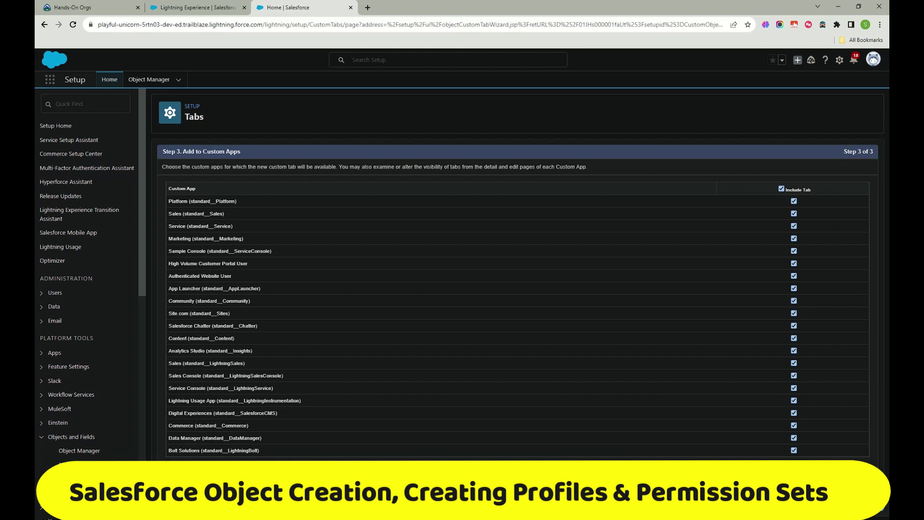
left_click(205, 8)
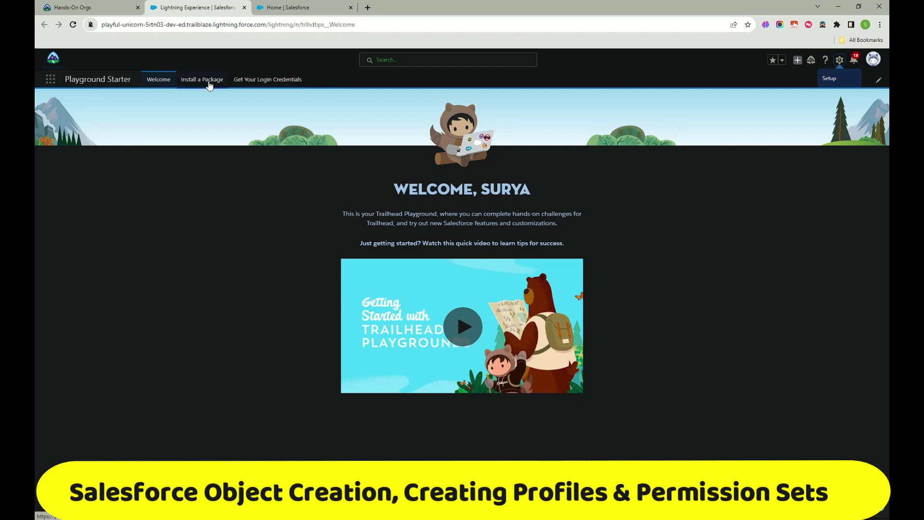
Step: Look at the Install a Package and Get Your Login Credentials pages, then return to Playground Starter
left_click(199, 82)
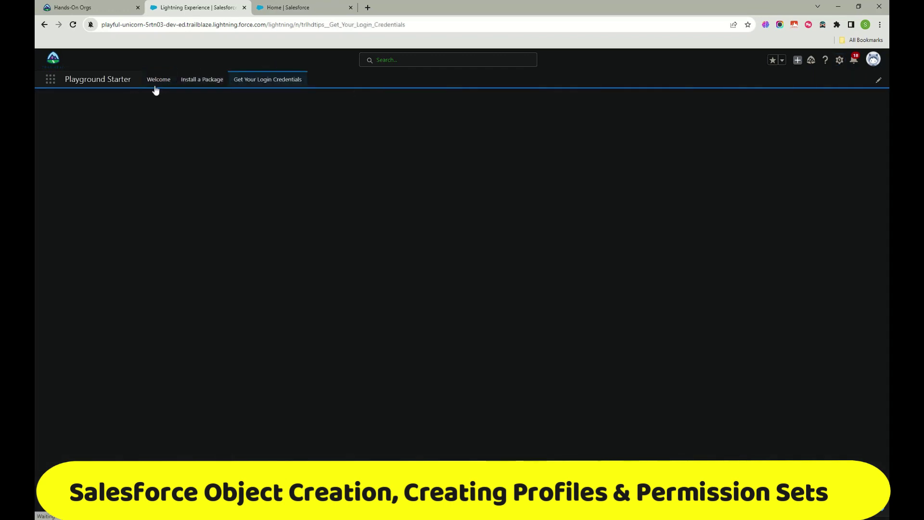
left_click(302, 89)
left_click(308, 7)
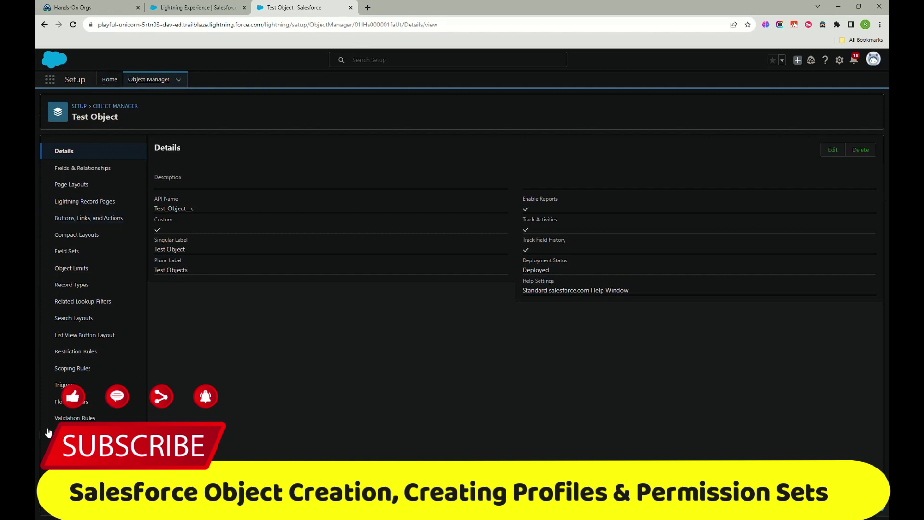
left_click(178, 7)
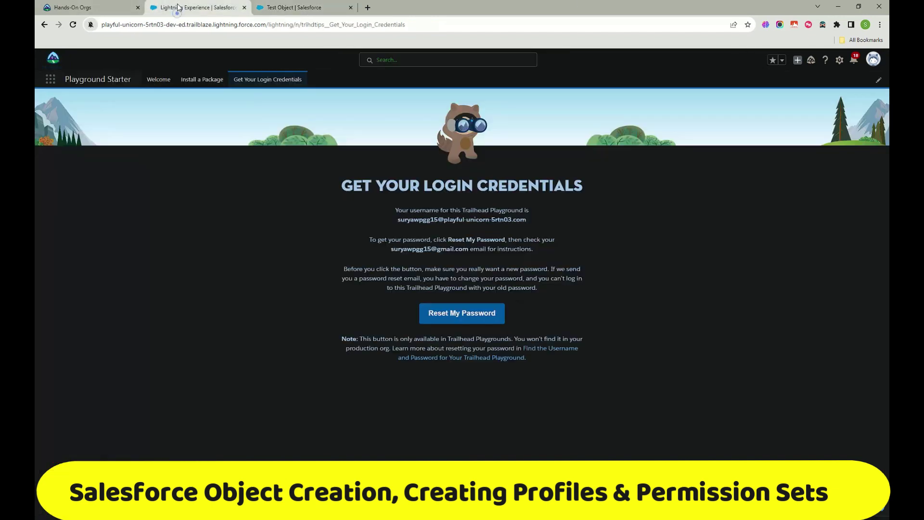
Step: Search the App Launcher for 'test' and open the Test Objects list
left_click(50, 80)
left_click(73, 24)
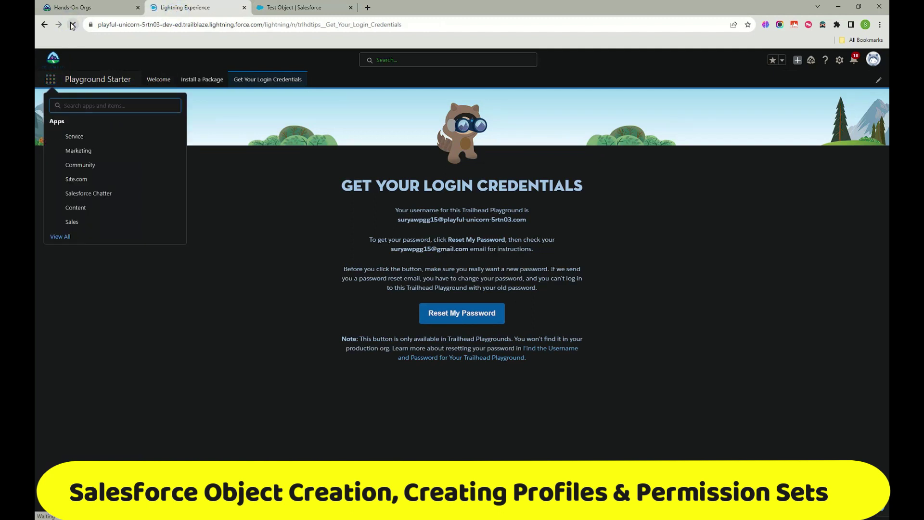
left_click(288, 8)
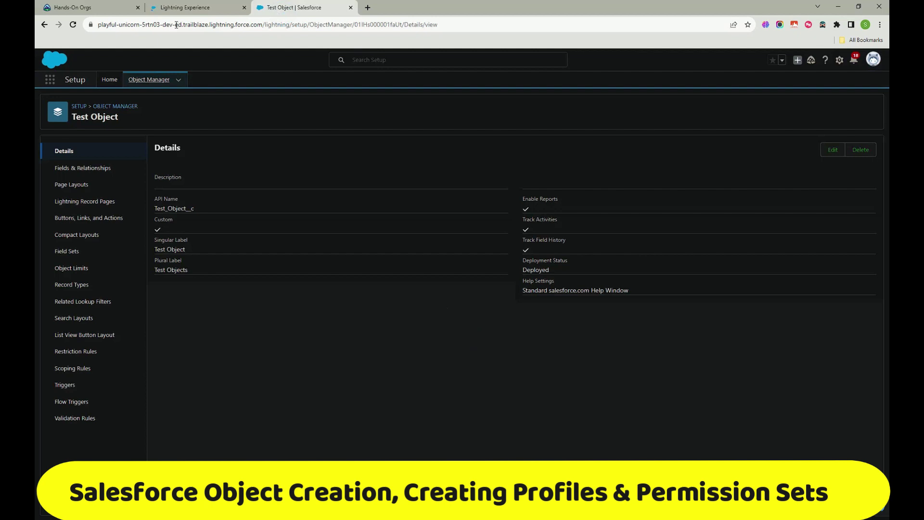
left_click(190, 8)
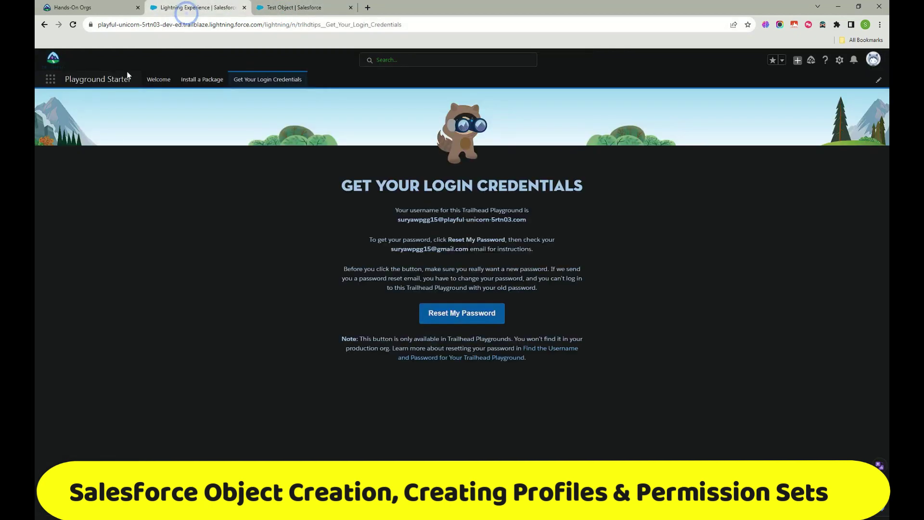
left_click(49, 80)
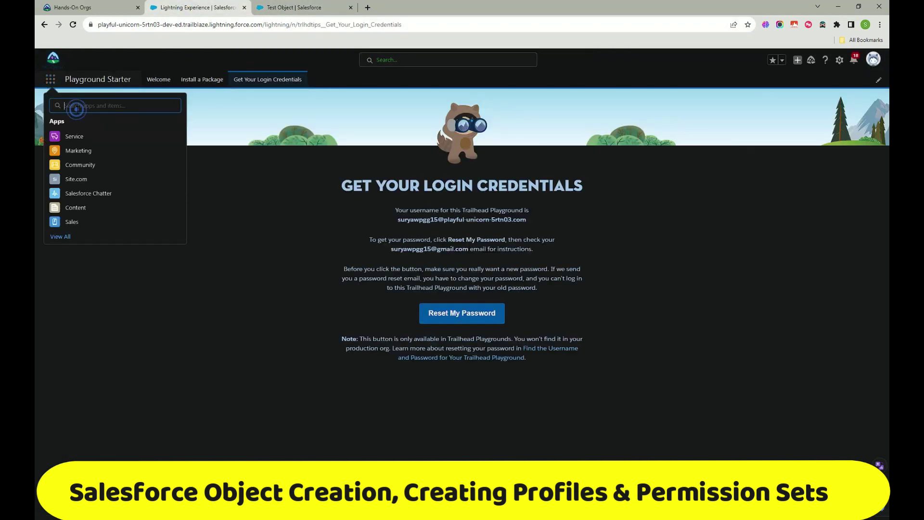
type("test")
left_click(83, 163)
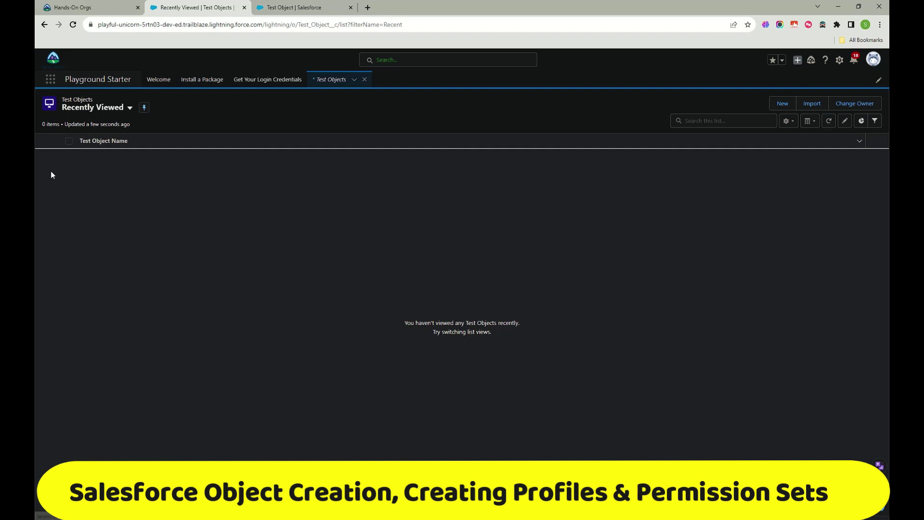
Step: Create and save a new Test Object record named TEst
left_click(778, 103)
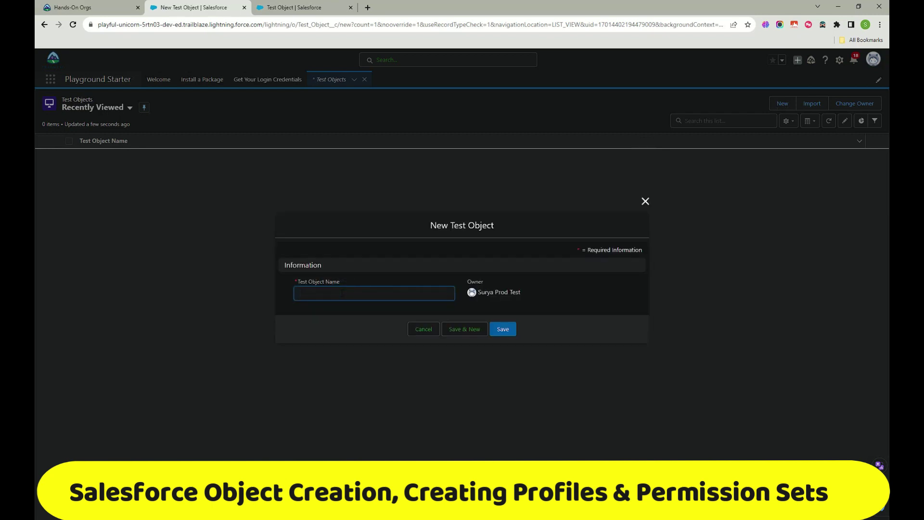
left_click(500, 329)
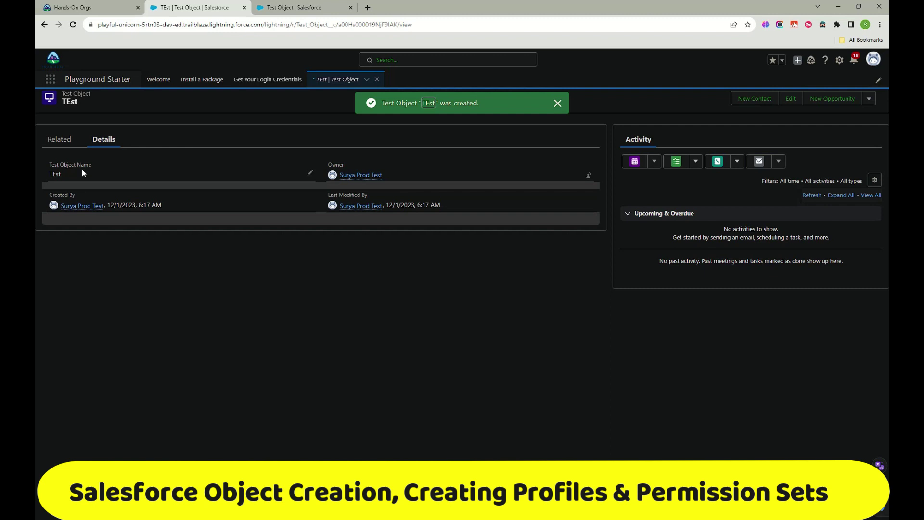
left_click(67, 141)
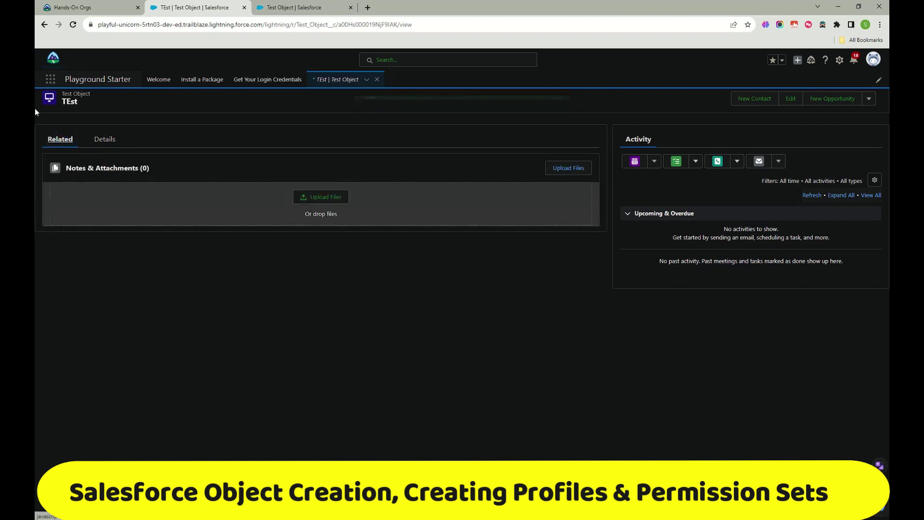
left_click(106, 139)
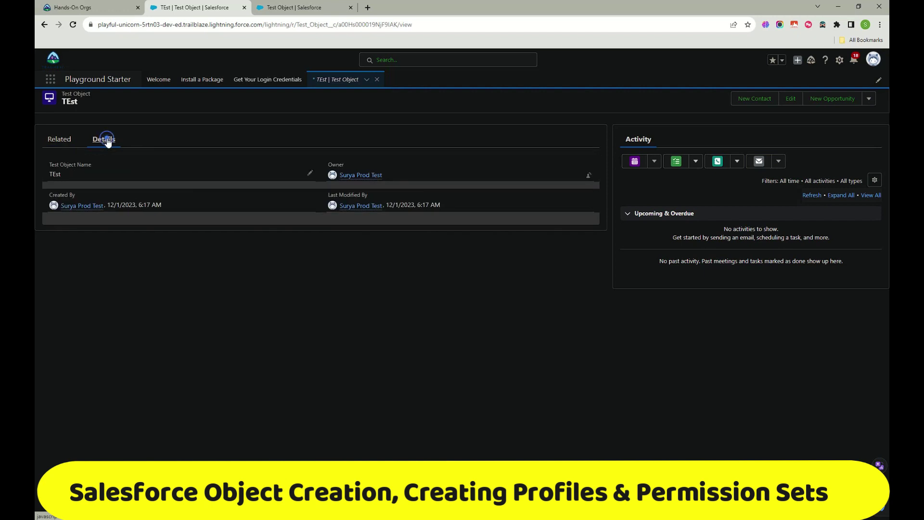
left_click(68, 142)
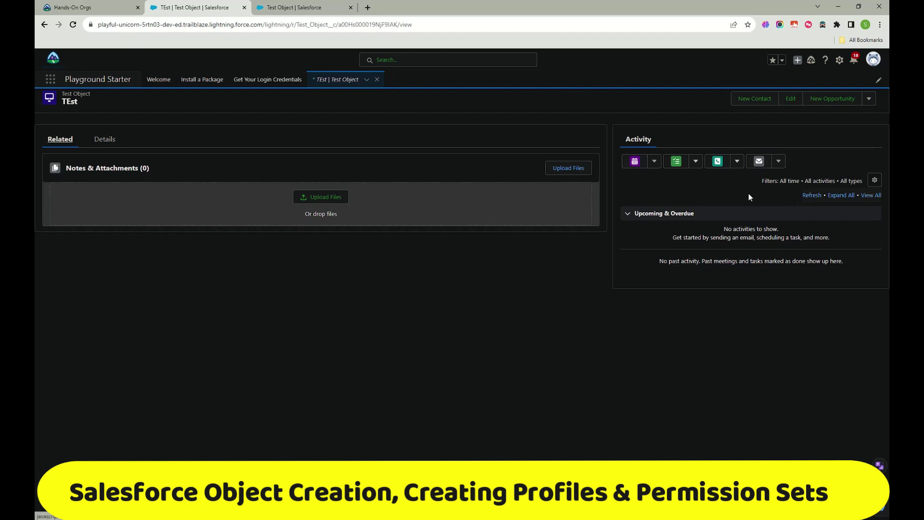
left_click(626, 213)
left_click(637, 161)
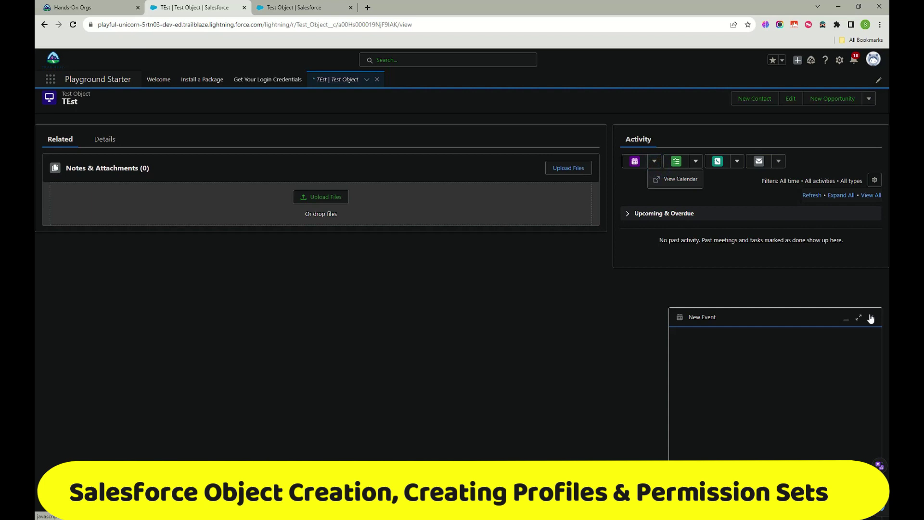
left_click(675, 163)
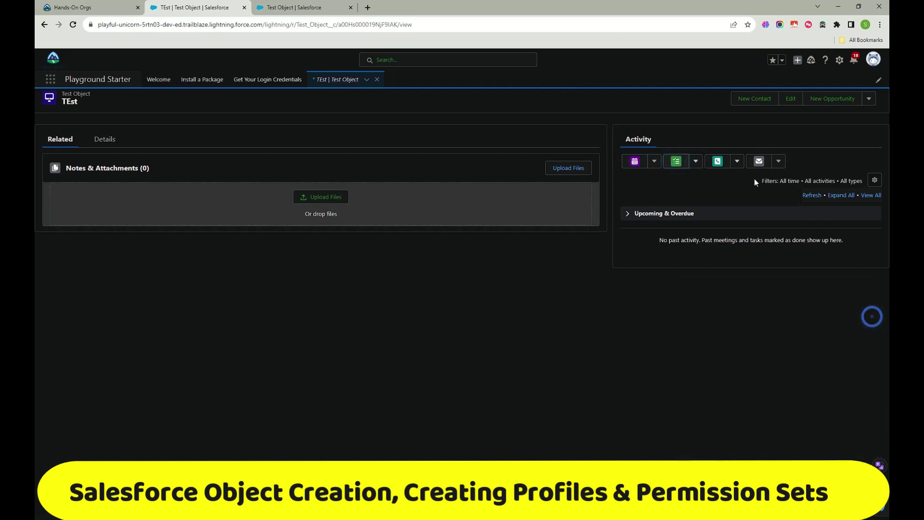
left_click(761, 163)
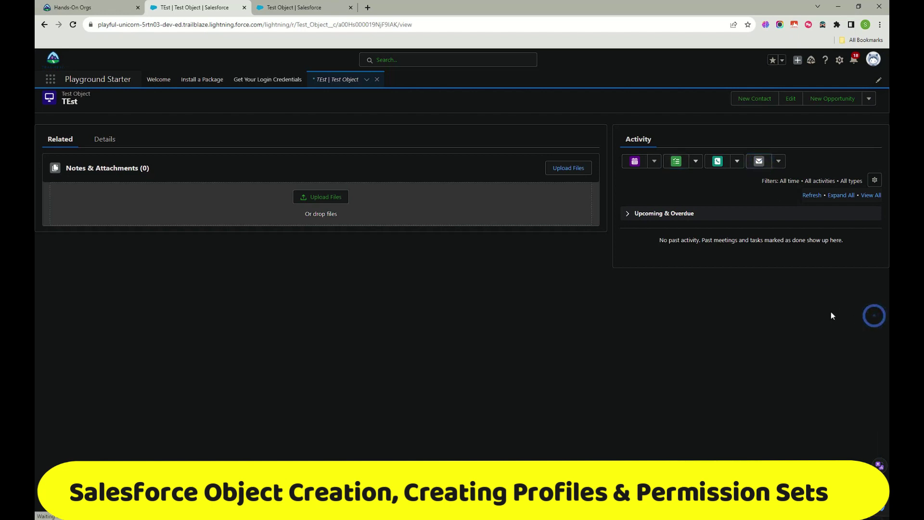
left_click(110, 138)
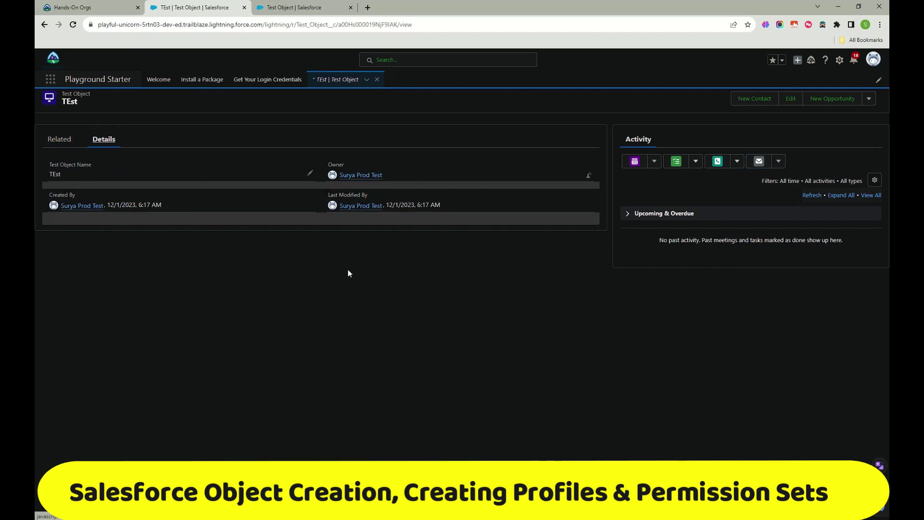
mouse_move(291, 7)
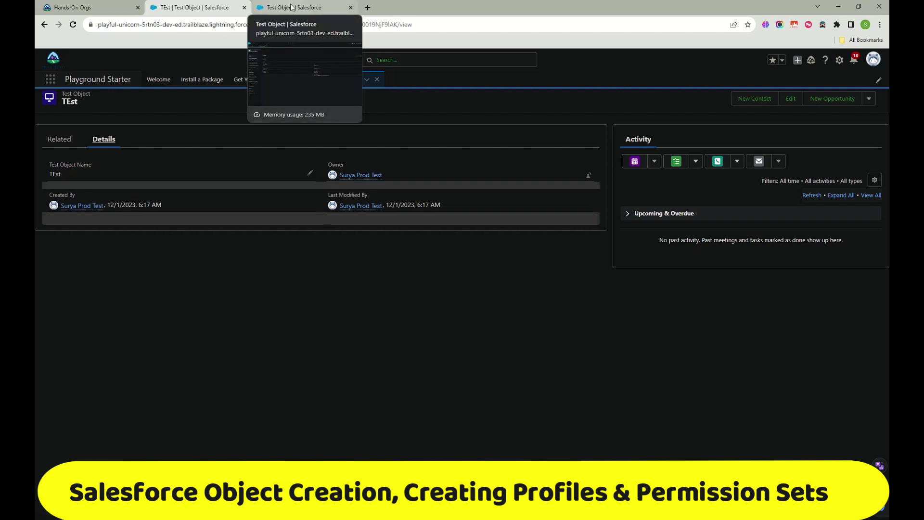
Step: Show Test Object's Fields & Relationships list in Object Manager
left_click(292, 7)
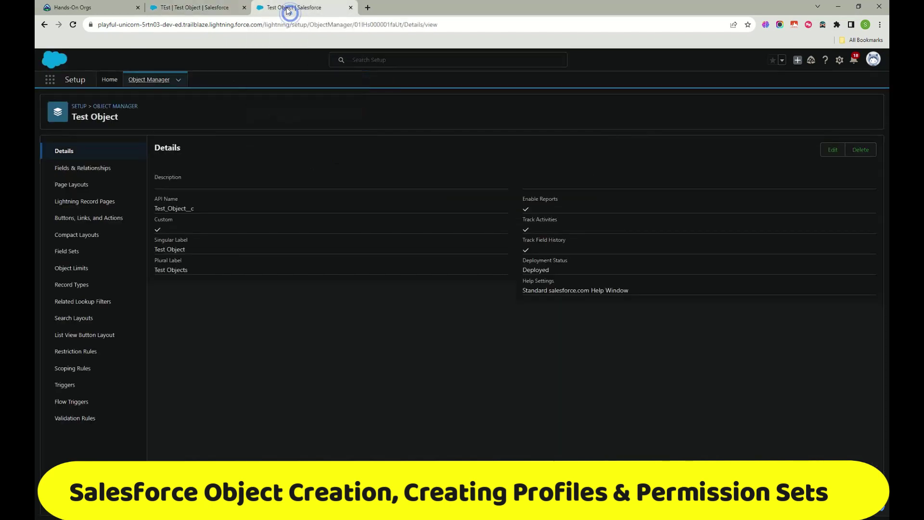
left_click(89, 166)
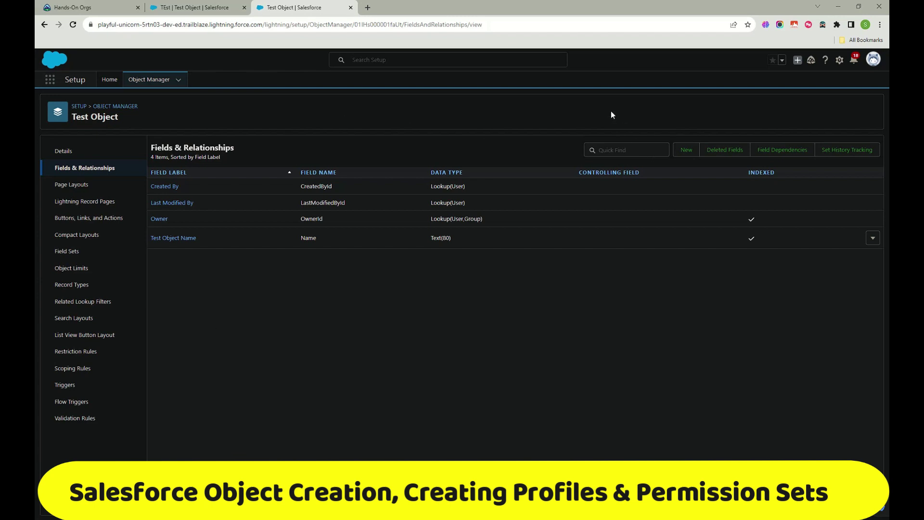
mouse_move(379, 309)
left_mouse_down()
mouse_move(404, 453)
mouse_move(679, 278)
mouse_move(717, 460)
left_mouse_up()
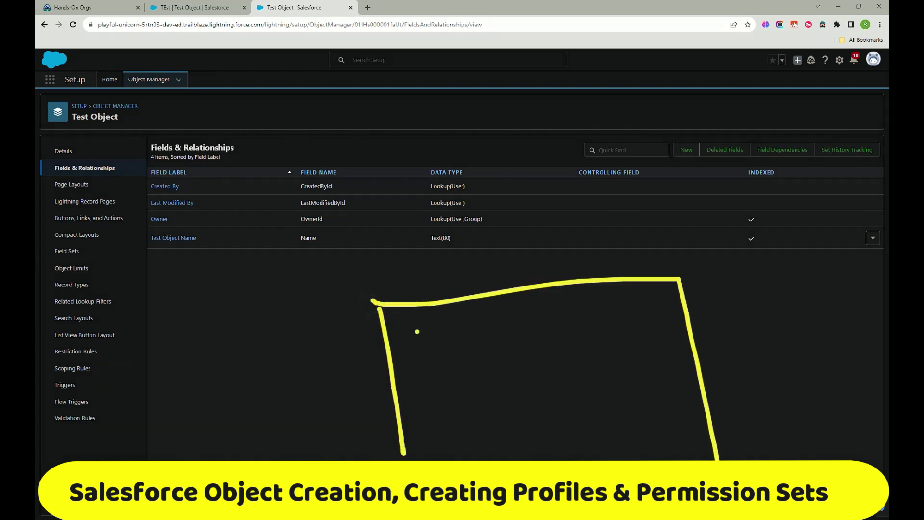
left_click_drag(393, 354, 704, 332)
mouse_move(463, 258)
left_mouse_down()
mouse_move(471, 287)
mouse_move(474, 233)
mouse_move(517, 255)
mouse_move(515, 273)
left_mouse_up()
left_click_drag(534, 229, 548, 270)
left_click_drag(562, 231, 542, 260)
mouse_move(127, 202)
left_mouse_down()
mouse_move(142, 183)
mouse_move(137, 238)
left_mouse_up()
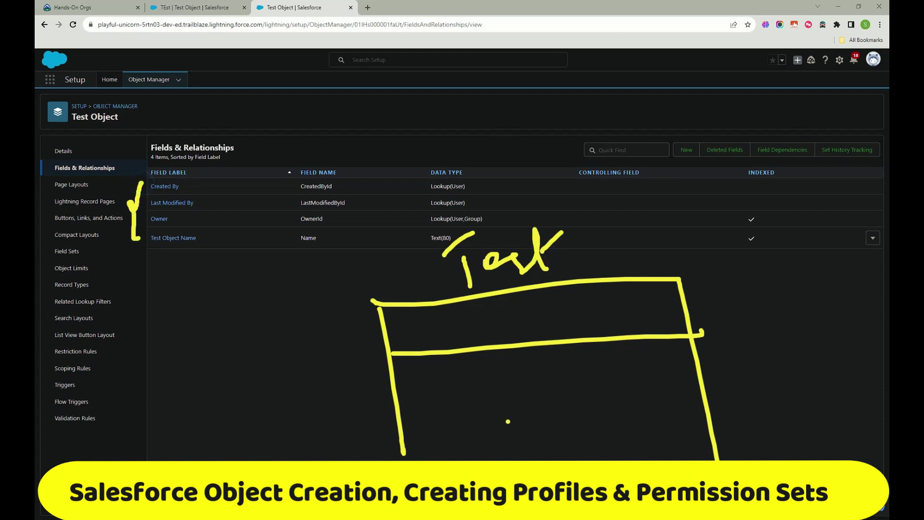
left_click_drag(452, 293, 487, 459)
left_click_drag(537, 292, 559, 460)
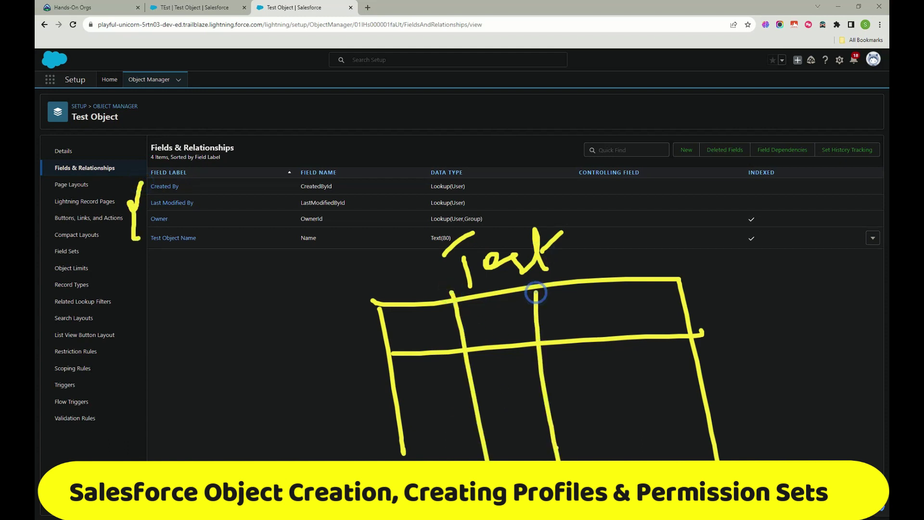
left_click_drag(602, 288, 626, 452)
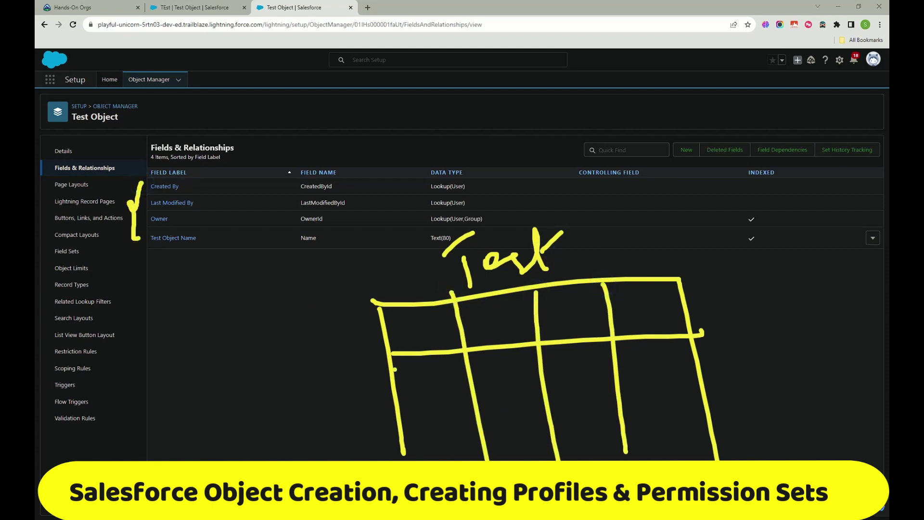
mouse_move(395, 269)
left_mouse_down()
mouse_move(388, 290)
mouse_move(406, 284)
mouse_move(405, 298)
left_mouse_up()
left_click_drag(395, 287, 419, 279)
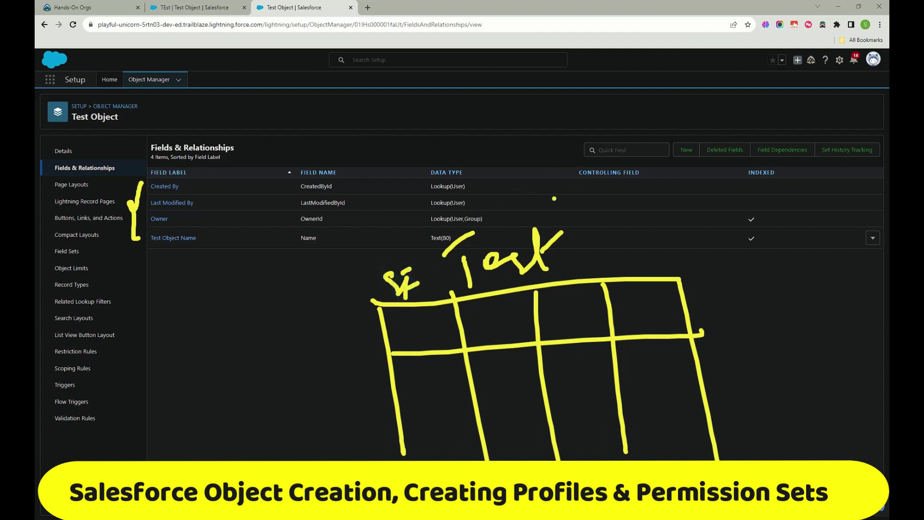
mouse_move(590, 198)
left_mouse_down()
mouse_move(595, 217)
mouse_move(621, 207)
mouse_move(624, 215)
left_mouse_up()
mouse_move(630, 164)
left_mouse_down()
mouse_move(628, 215)
mouse_move(671, 186)
mouse_move(685, 198)
left_mouse_up()
left_click_drag(621, 199, 650, 168)
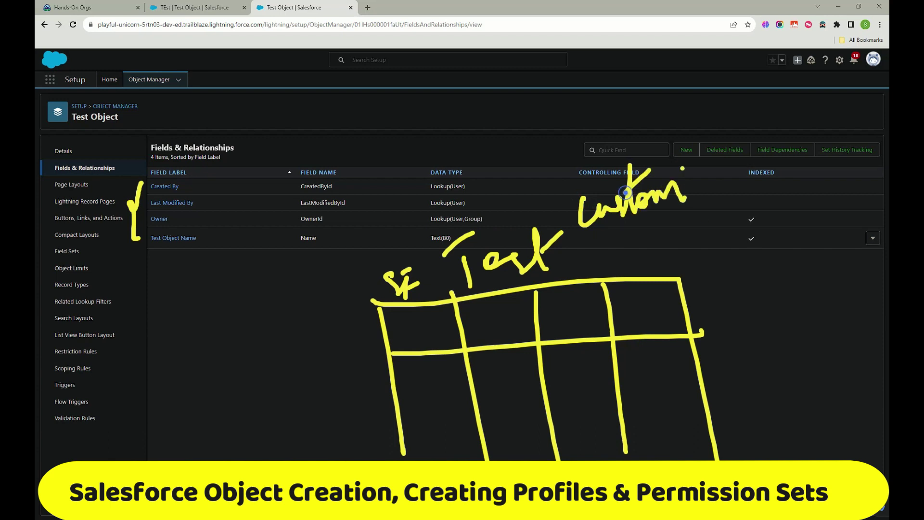
mouse_move(676, 278)
left_mouse_down()
mouse_move(788, 242)
mouse_move(838, 458)
left_mouse_up()
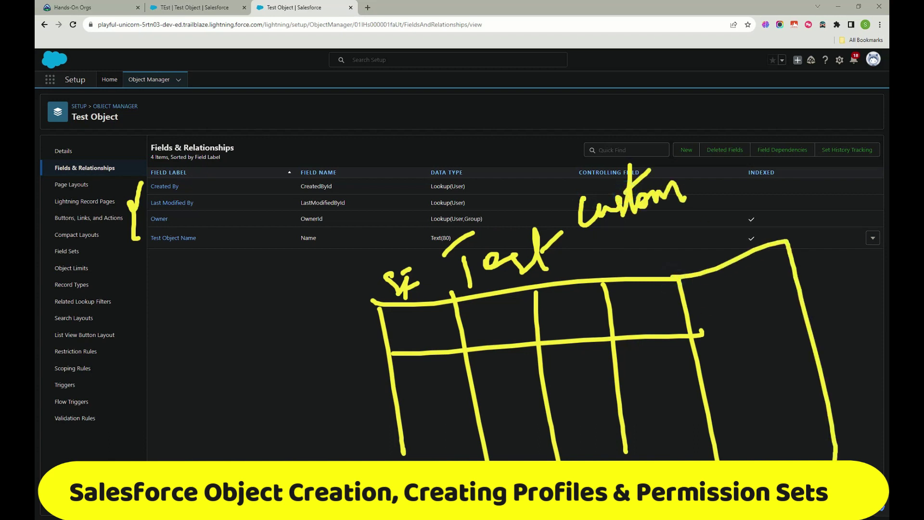
left_click_drag(702, 333, 806, 307)
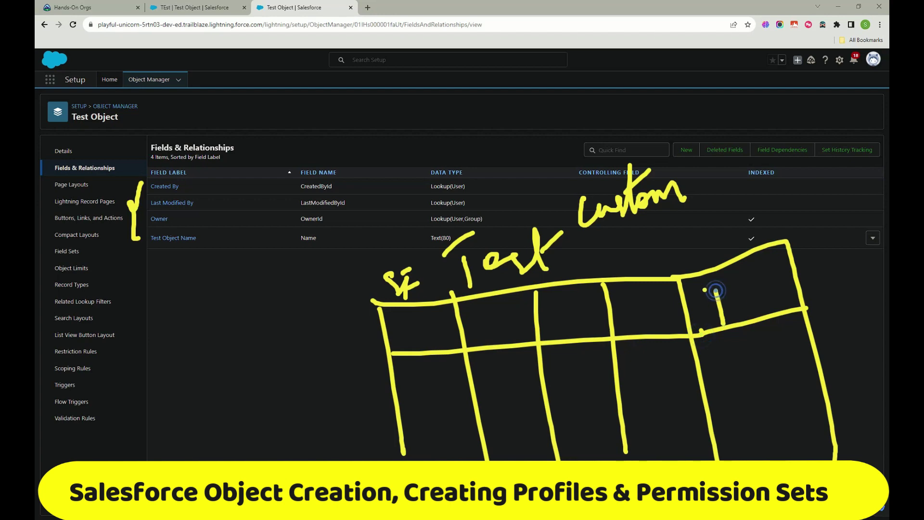
mouse_move(692, 288)
left_mouse_down()
mouse_move(729, 273)
mouse_move(721, 317)
left_mouse_up()
left_click_drag(732, 289, 770, 308)
left_click_drag(769, 256, 792, 269)
mouse_move(789, 303)
left_mouse_down()
mouse_move(820, 244)
mouse_move(803, 281)
mouse_move(866, 287)
left_mouse_up()
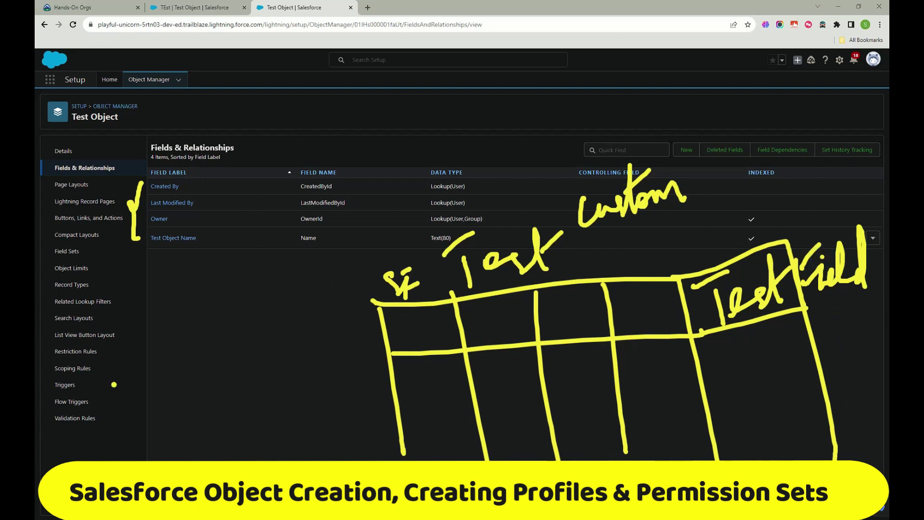
key("Escape")
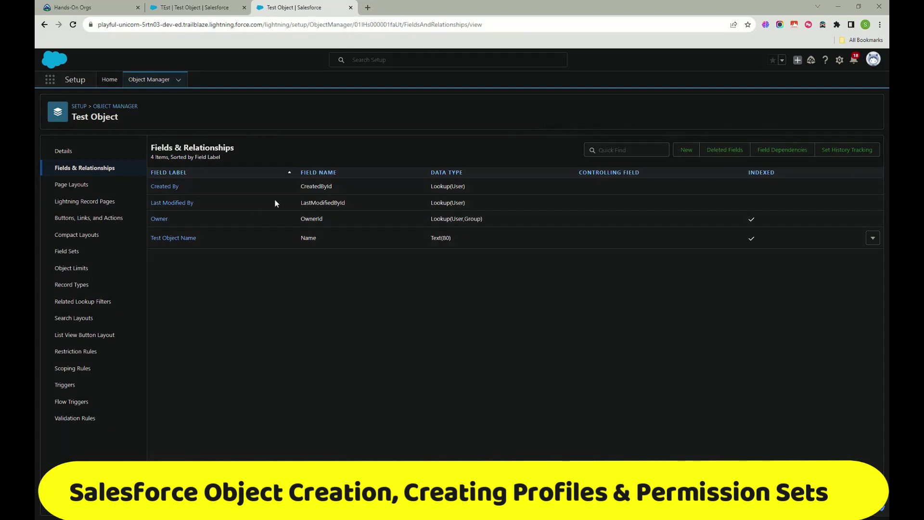
Step: Start a new custom field on Test Object with the Text data type
left_click(687, 150)
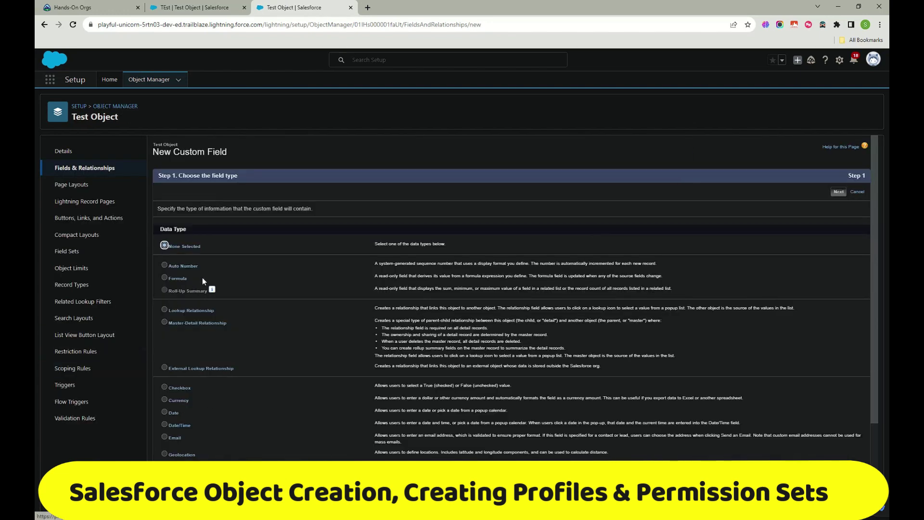
scroll(204, 280, "down", 3)
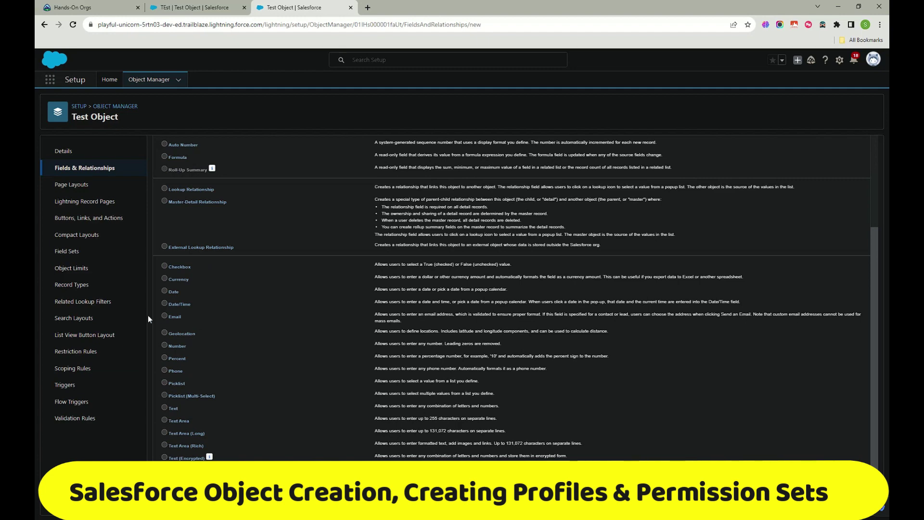
scroll(184, 367, "up", 3)
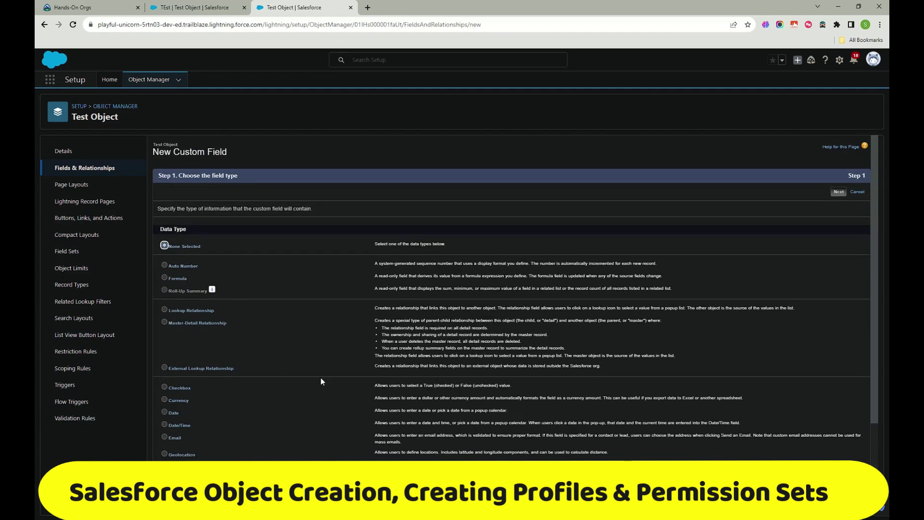
scroll(251, 431, "down", 3)
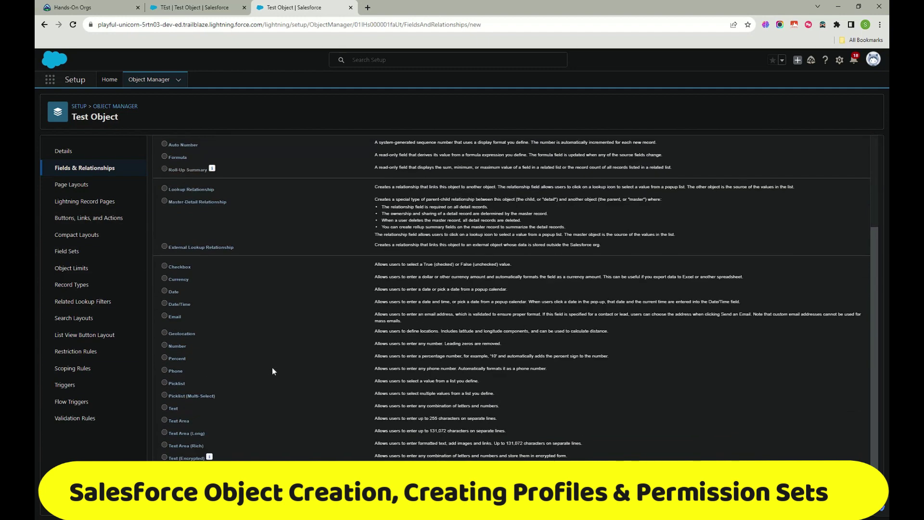
scroll(281, 368, "up", 3)
scroll(250, 385, "down", 3)
left_click(164, 407)
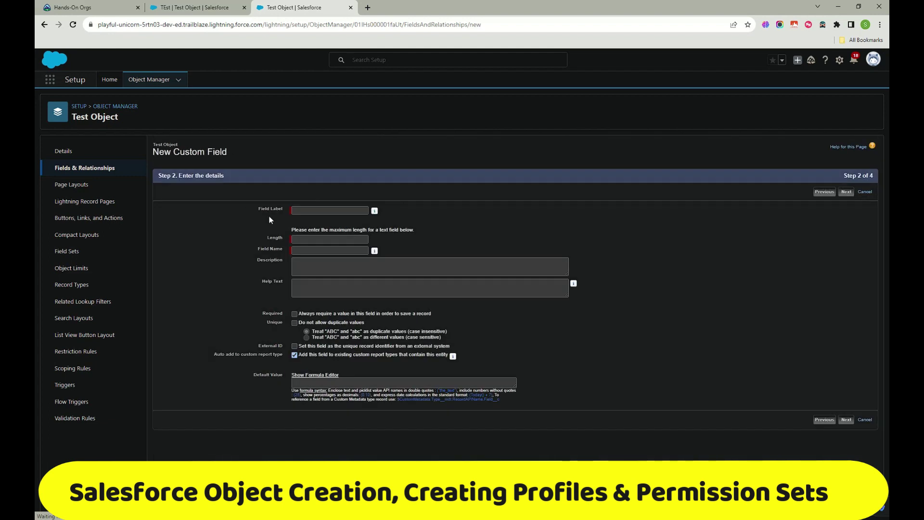
Step: Save a Notes text field of length 255 with default field-level security and page layout
type("Notes")
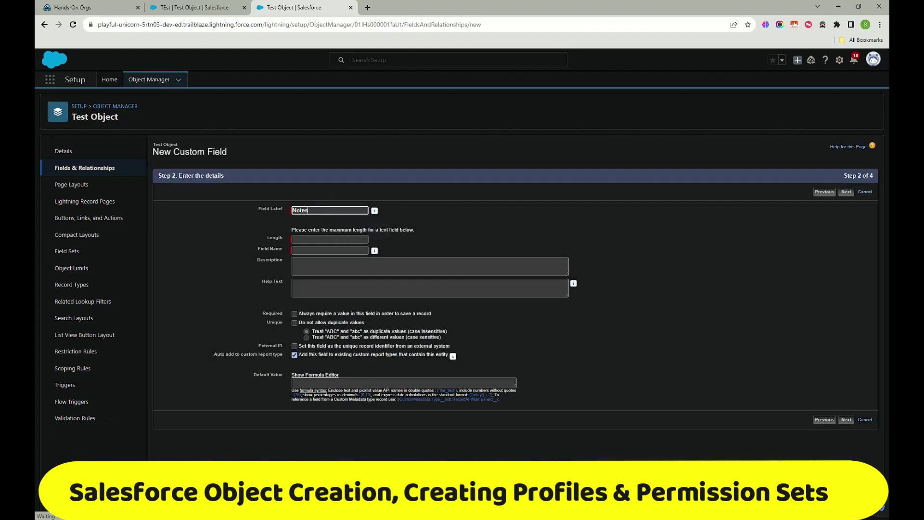
key("Tab")
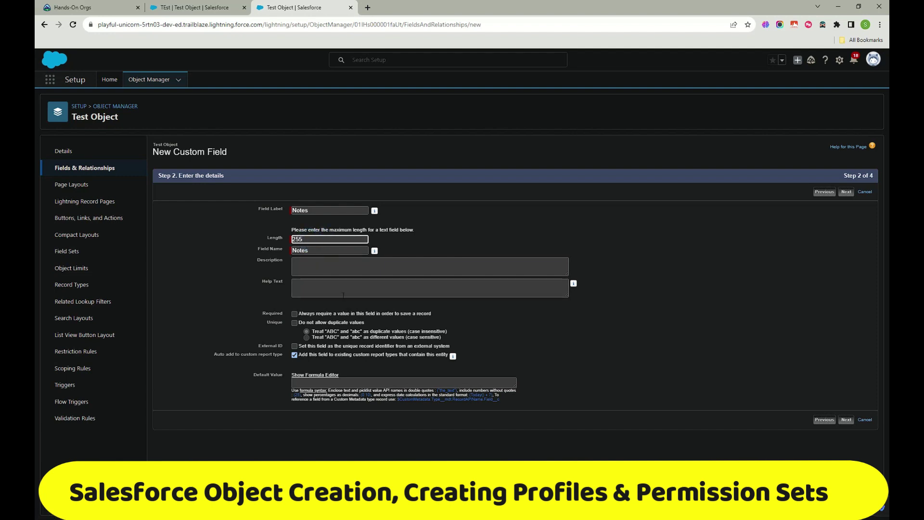
left_click(840, 416)
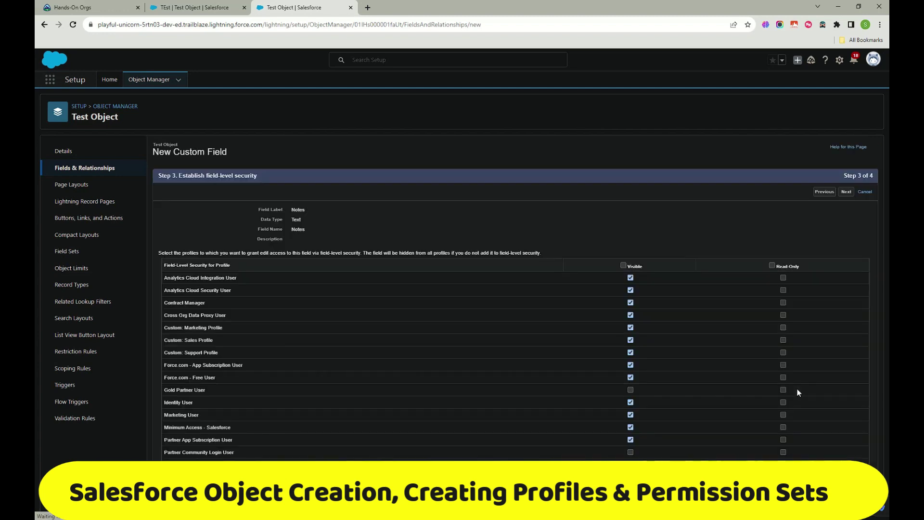
scroll(636, 264, "down", 2)
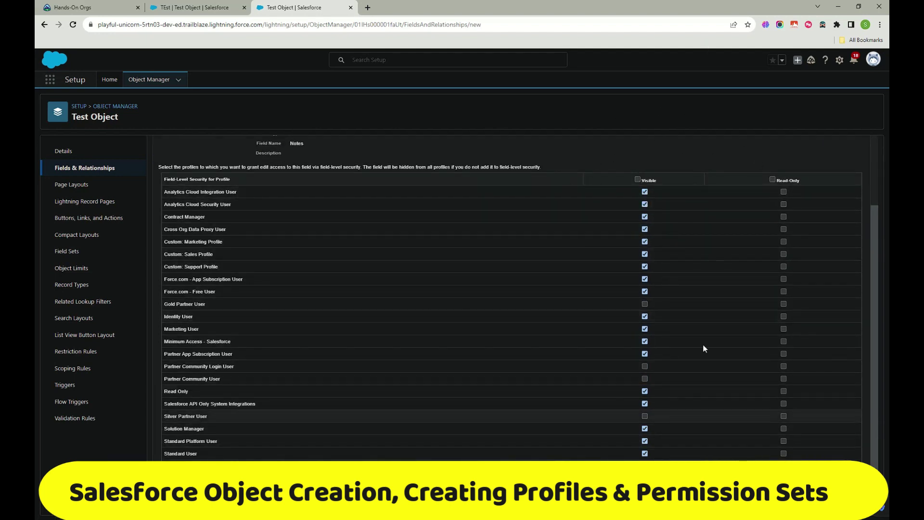
scroll(518, 337, "up", 3)
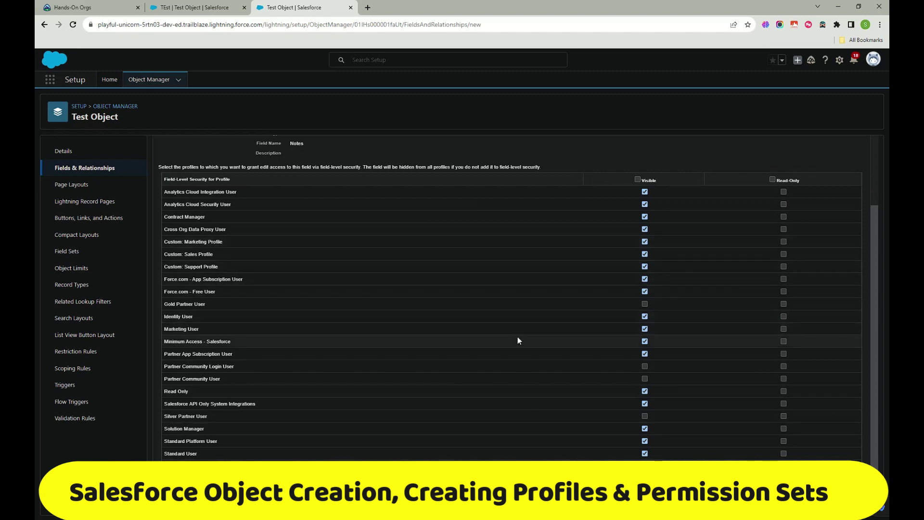
scroll(498, 285, "down", 3)
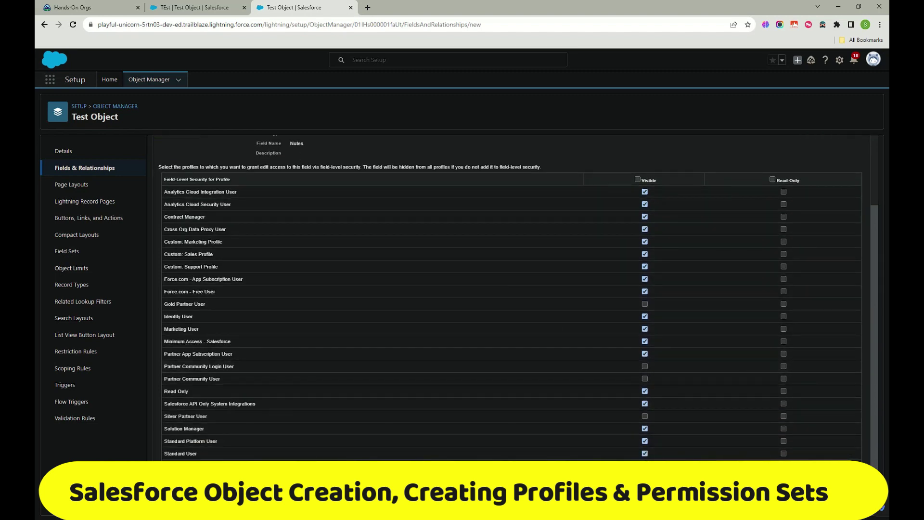
left_click(827, 409)
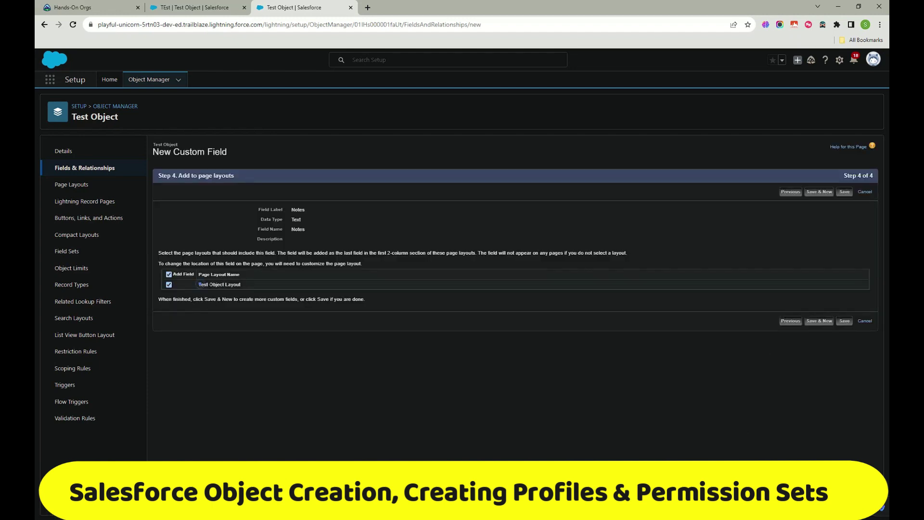
left_click(845, 321)
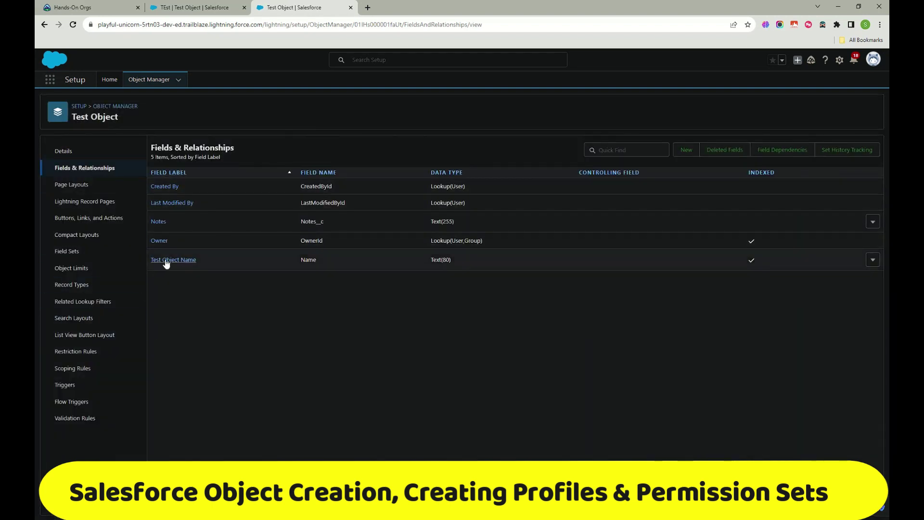
Step: Highlight the __c suffix of the Notes__c API name, then return to the TEst record
left_click_drag(342, 218, 273, 220)
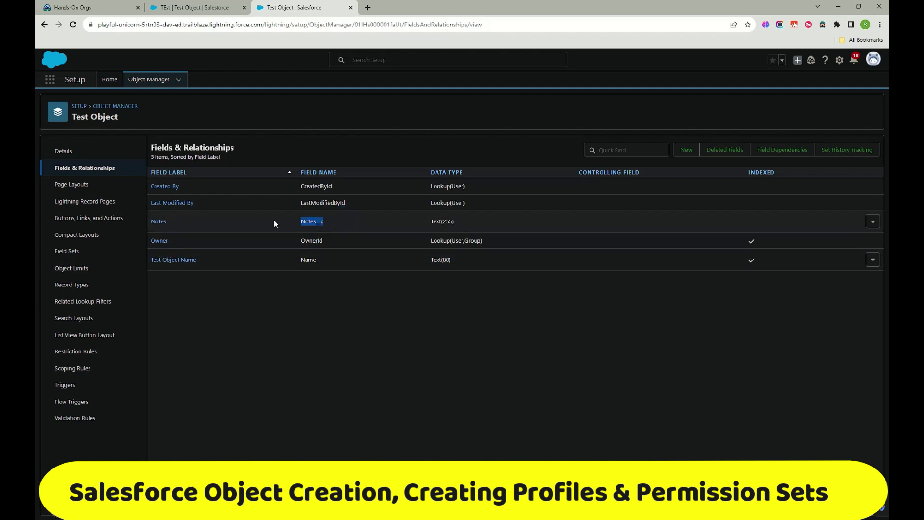
left_click(408, 382)
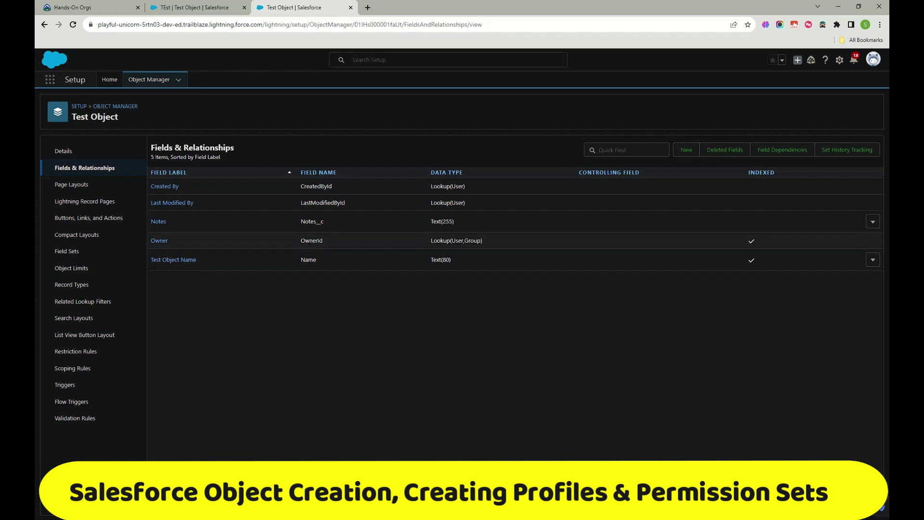
left_click_drag(328, 222, 320, 225)
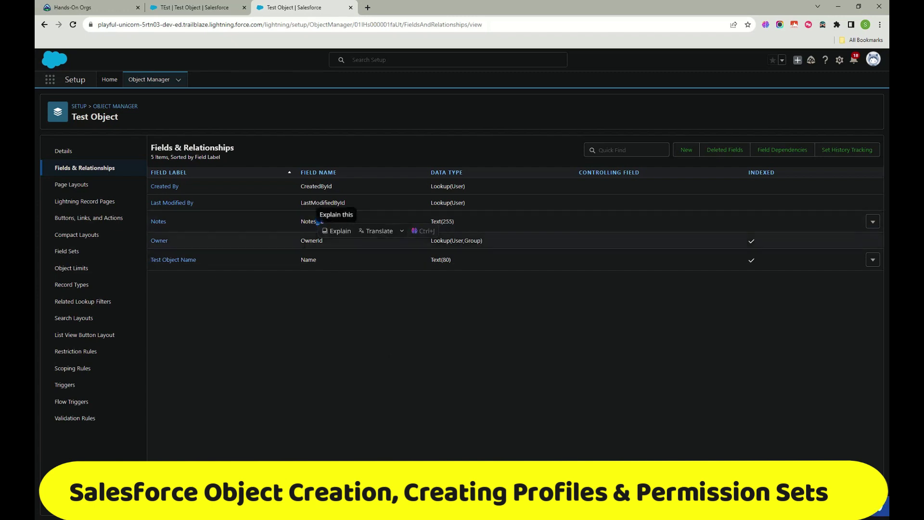
left_click(320, 313)
left_click_drag(326, 221, 316, 221)
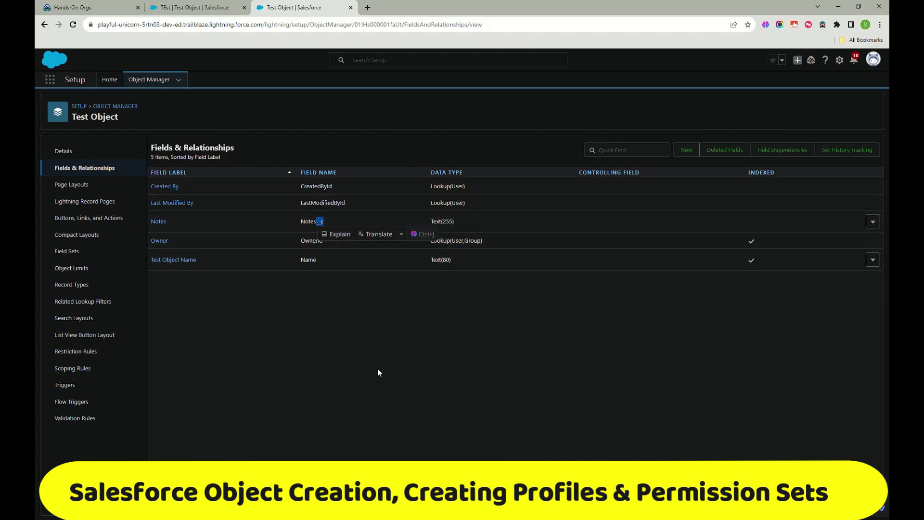
left_click(187, 6)
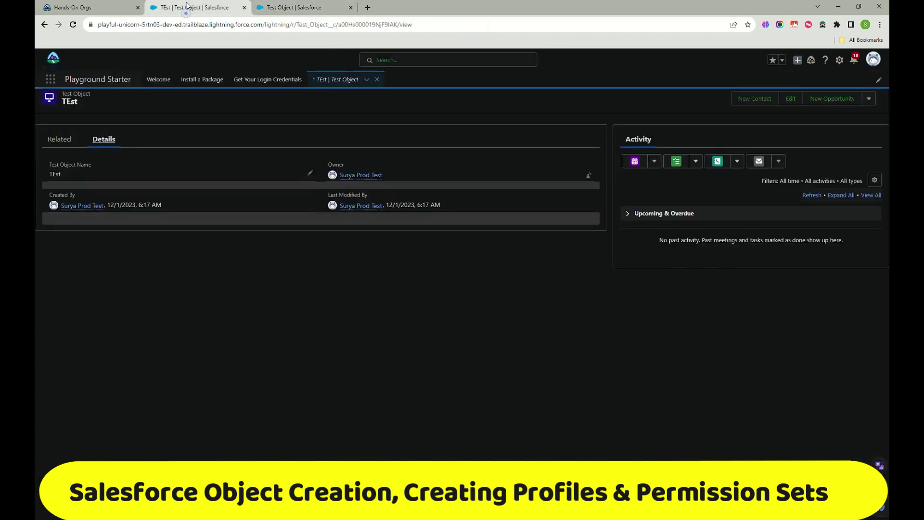
Step: Reload the TEst record and switch from its Related tab to its Details tab
left_click(74, 25)
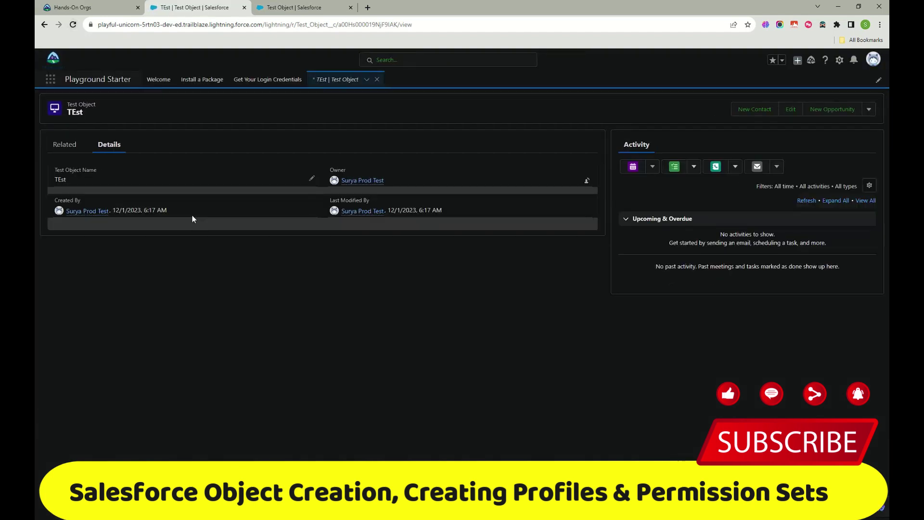
left_click(67, 147)
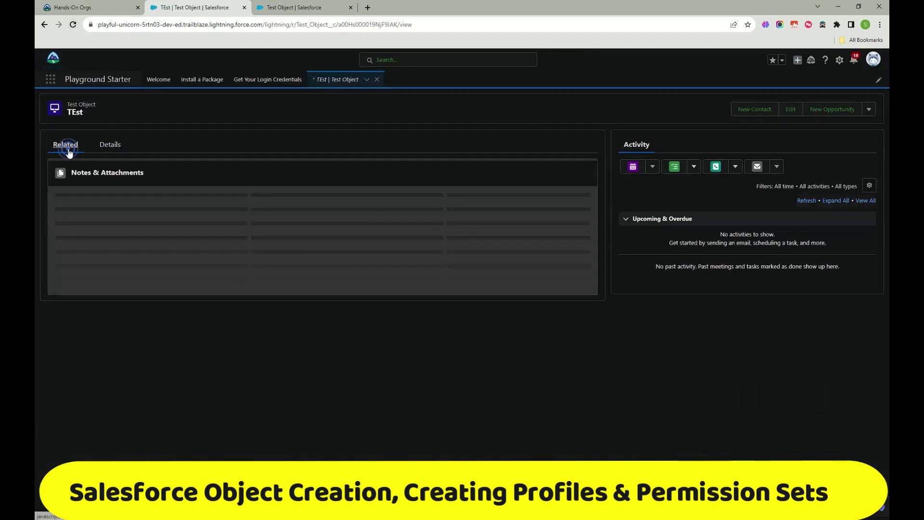
left_click(107, 147)
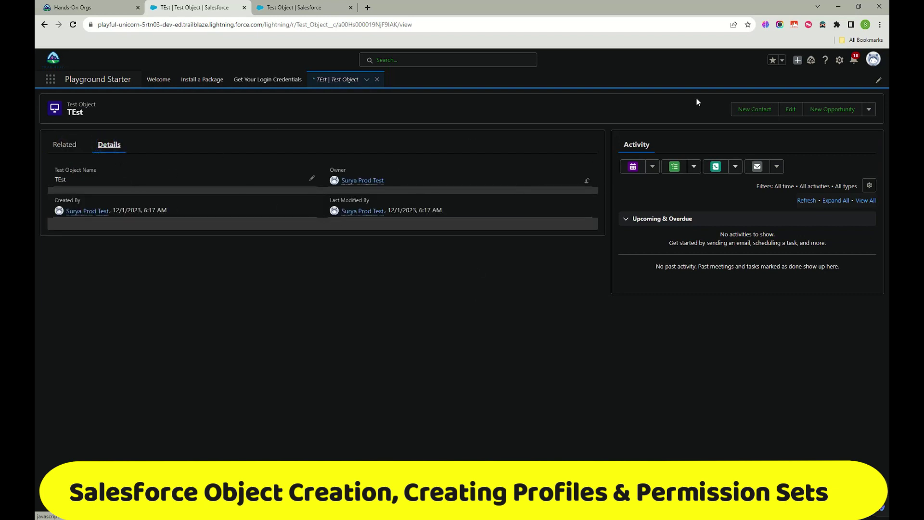
Step: Open a New Test Object form from the TEst workspace menu and reload the page
left_click(367, 80)
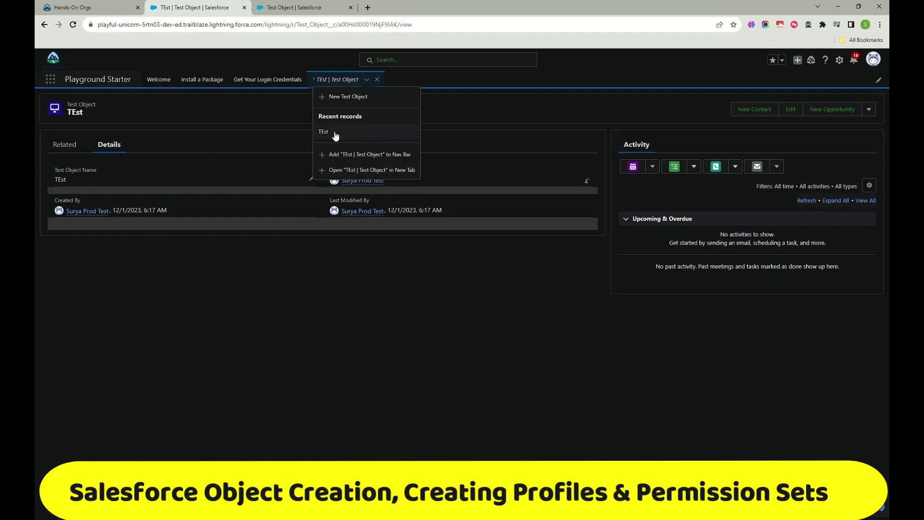
left_click(345, 97)
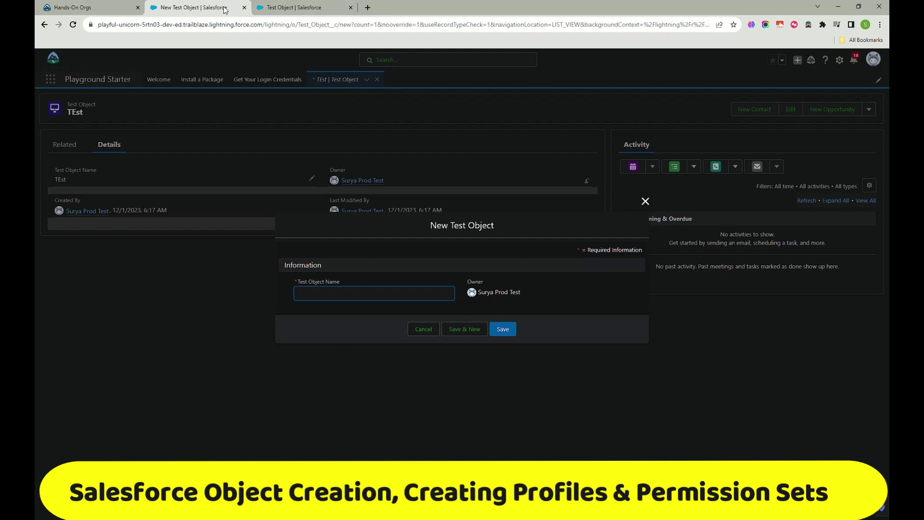
left_click(283, 7)
left_click(227, 10)
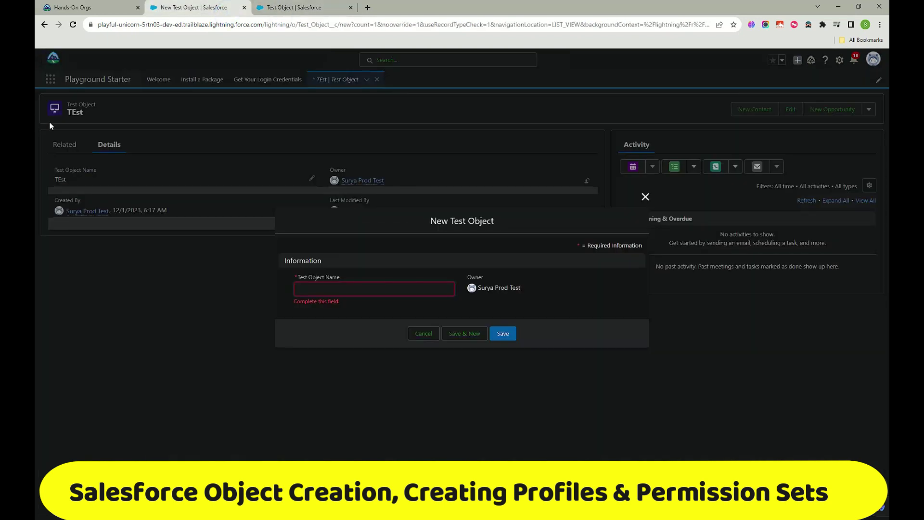
left_click(74, 25)
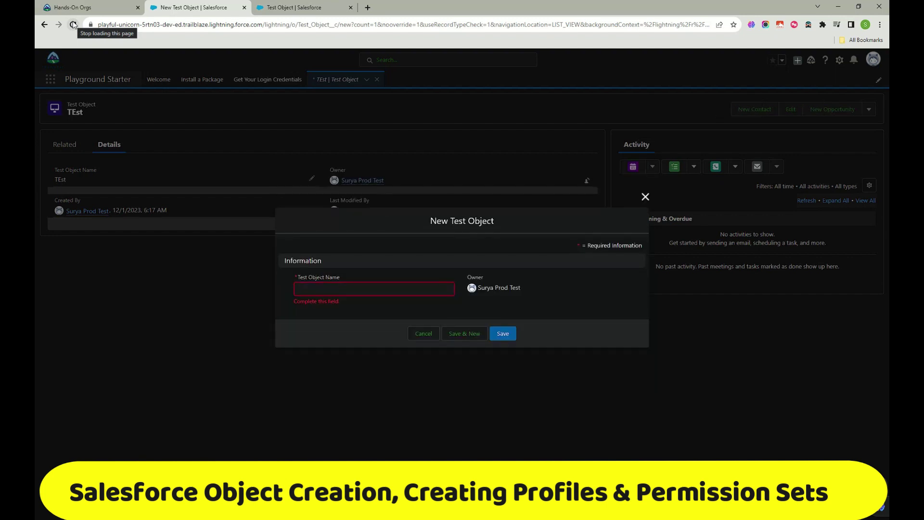
Step: Enter 's' as the Test Object Name, then cancel the new record
left_click(349, 285)
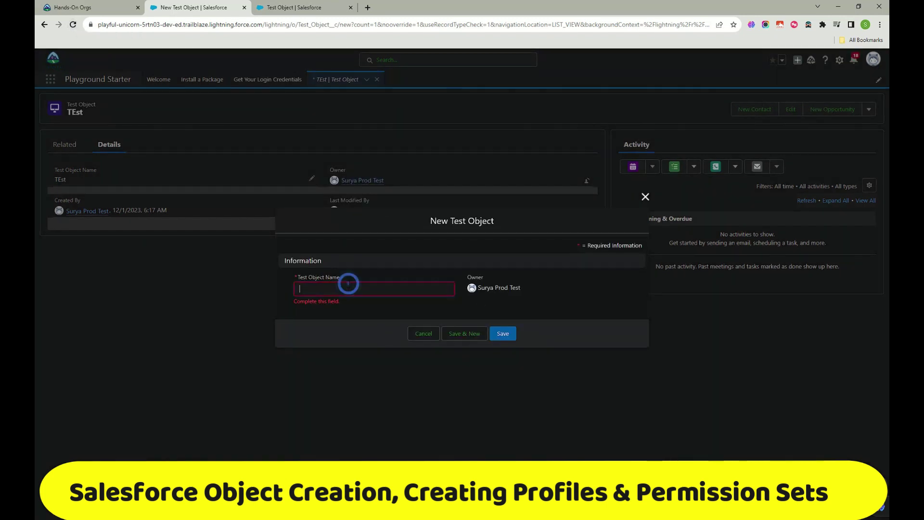
type("s")
left_click(432, 338)
Step: Open Test Object Layout from Test Object's Page Layouts, then return to the New Test Object form
left_click(299, 7)
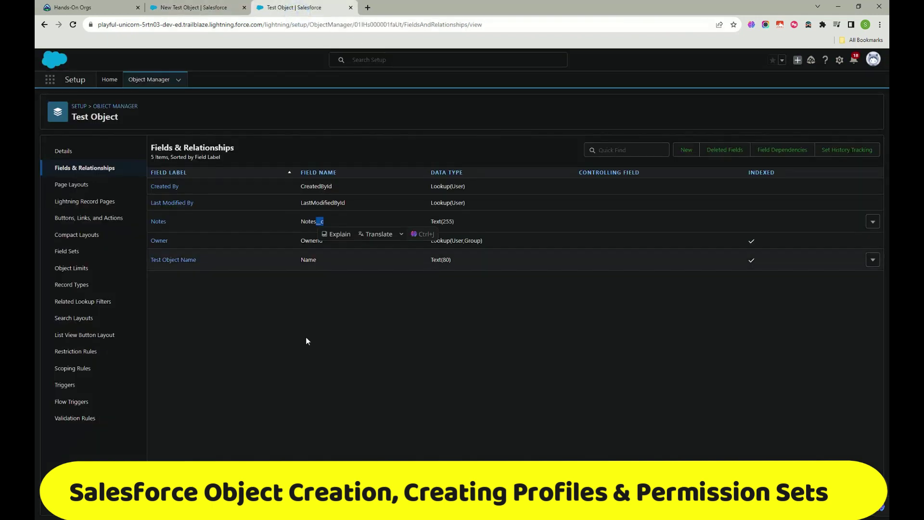
left_click(520, 397)
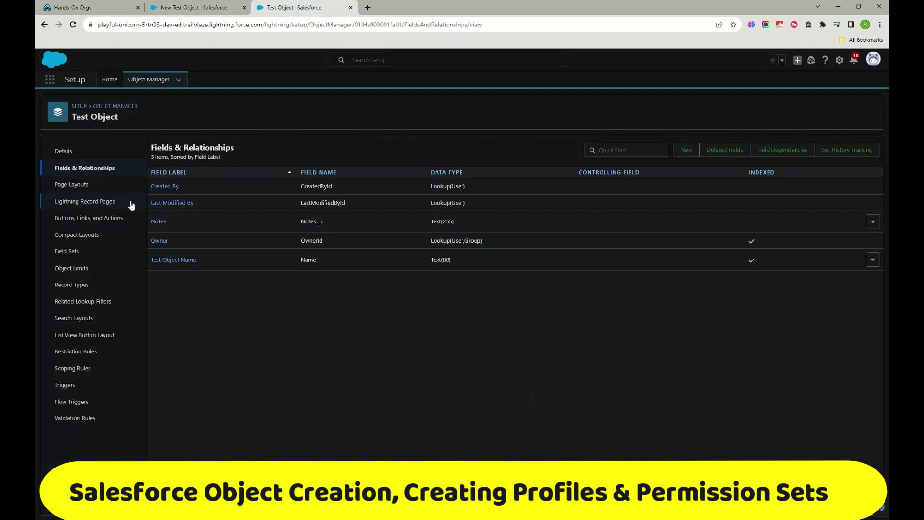
left_click(94, 188)
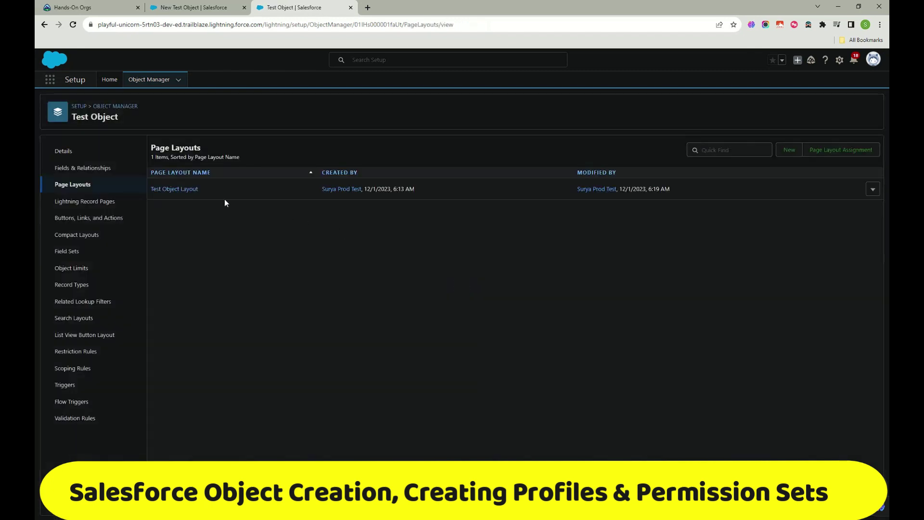
left_click(185, 189)
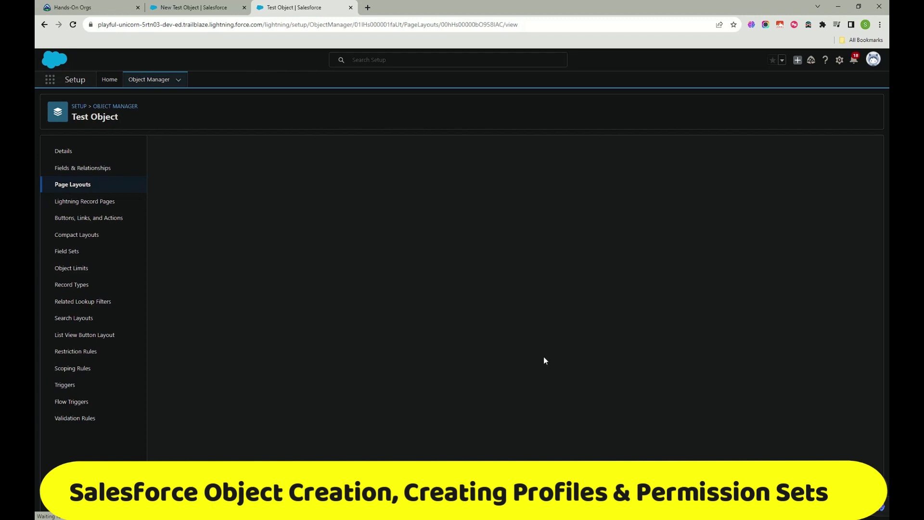
left_click(200, 8)
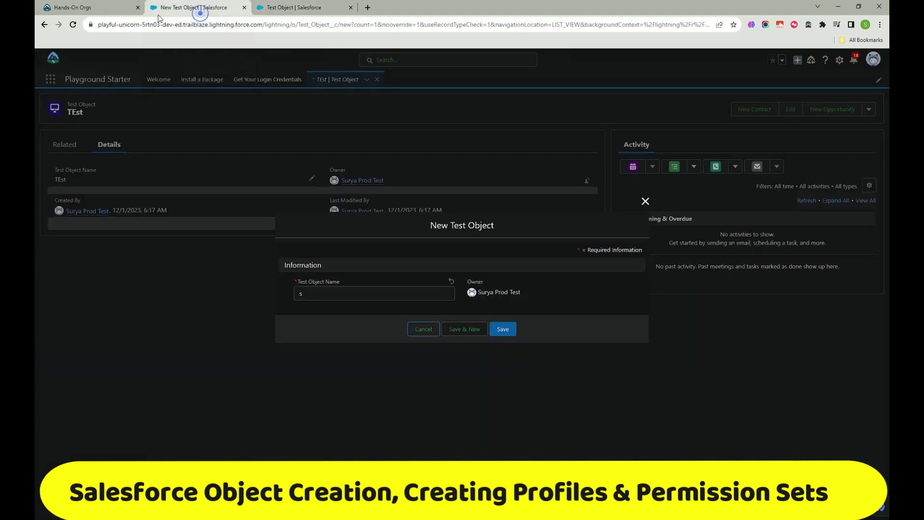
Step: Discard the new Test Object form and reach Test Objects through an App Launcher search for 'test'
left_click(645, 202)
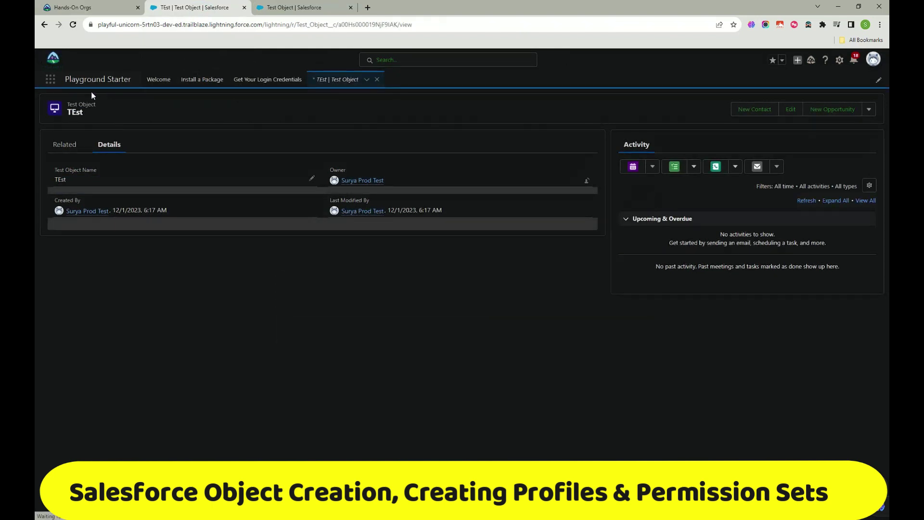
left_click(51, 81)
type("test")
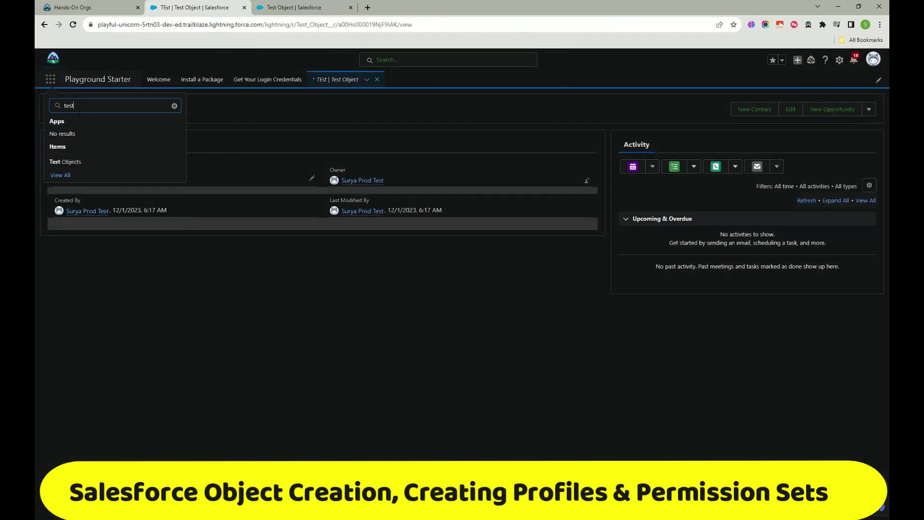
left_click(87, 158)
left_click(277, 6)
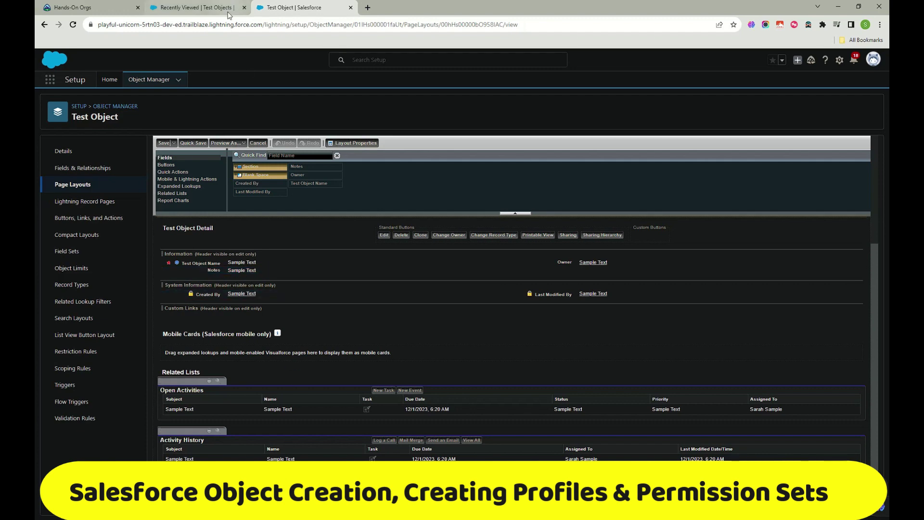
left_click(208, 9)
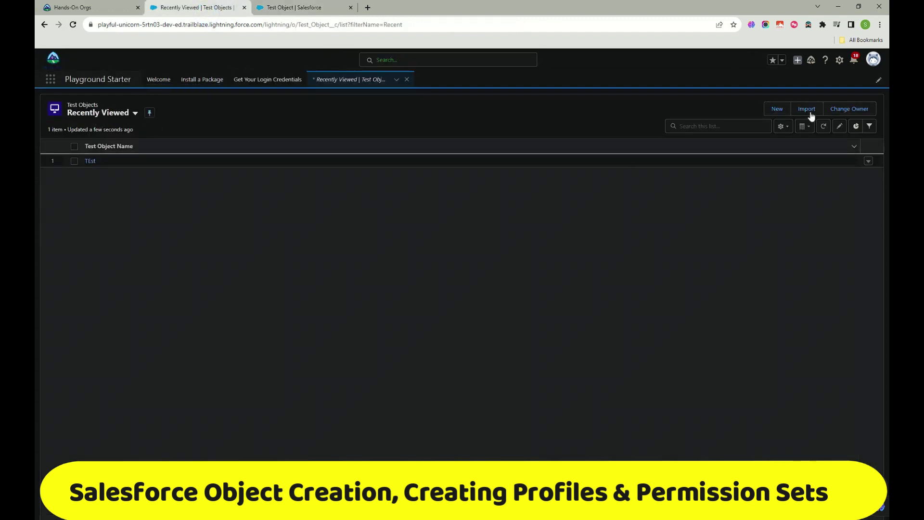
Step: Create a Test Object record named test2, then view its Related and Details tabs
left_click(774, 111)
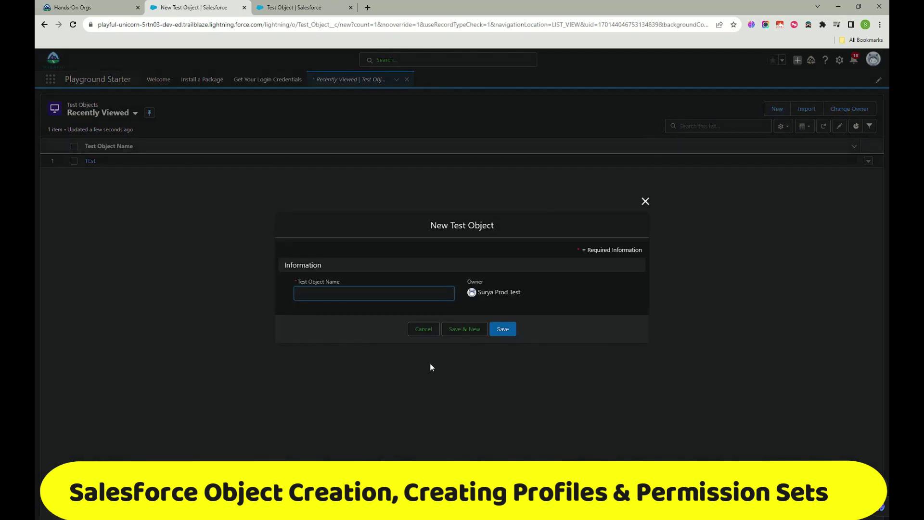
type("test2")
left_click(505, 333)
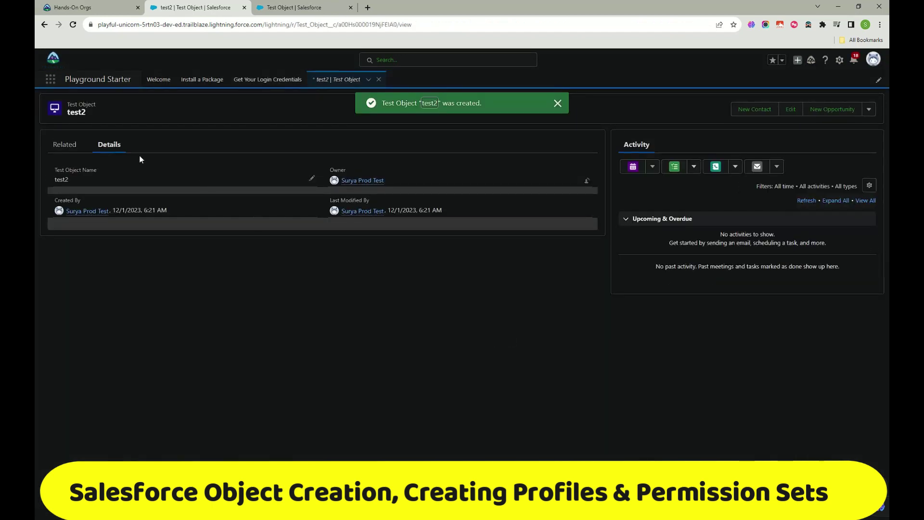
left_click(76, 145)
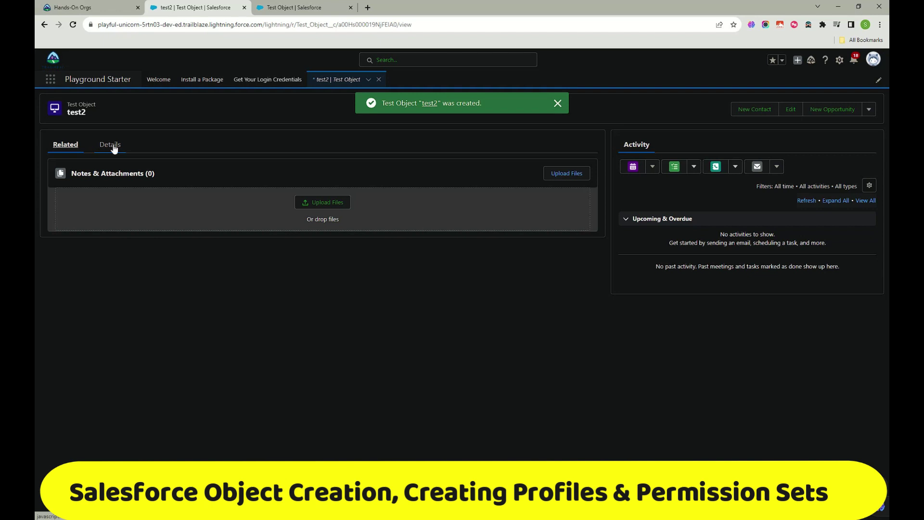
left_click(114, 146)
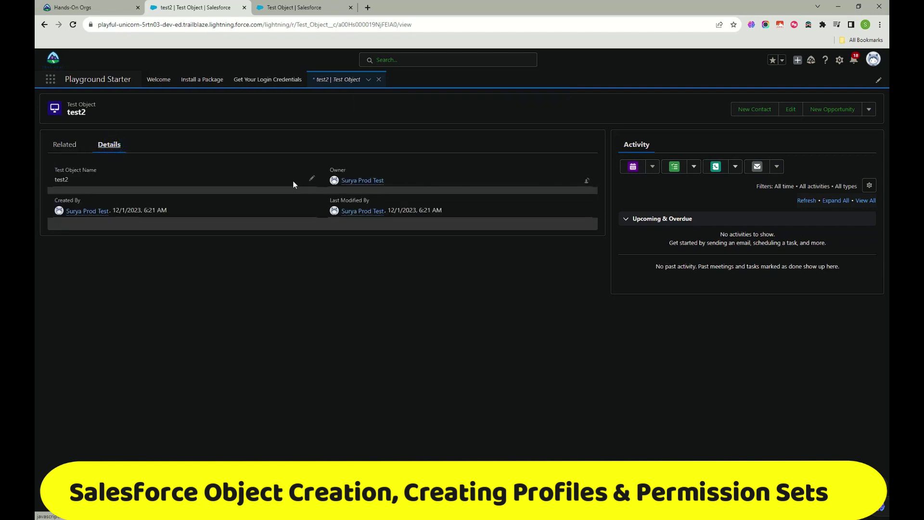
Step: Mark the Notes field as Required in the Test Object Layout and save the layout
left_click(311, 179)
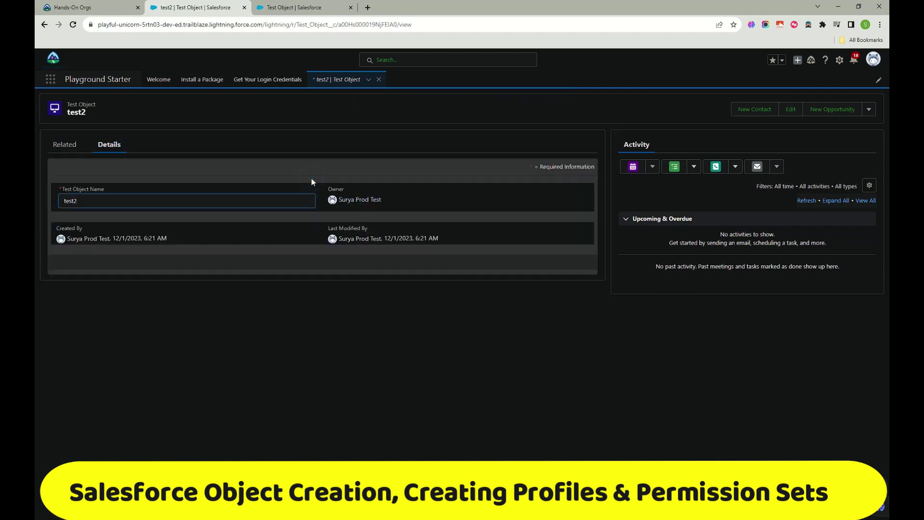
left_click(295, 7)
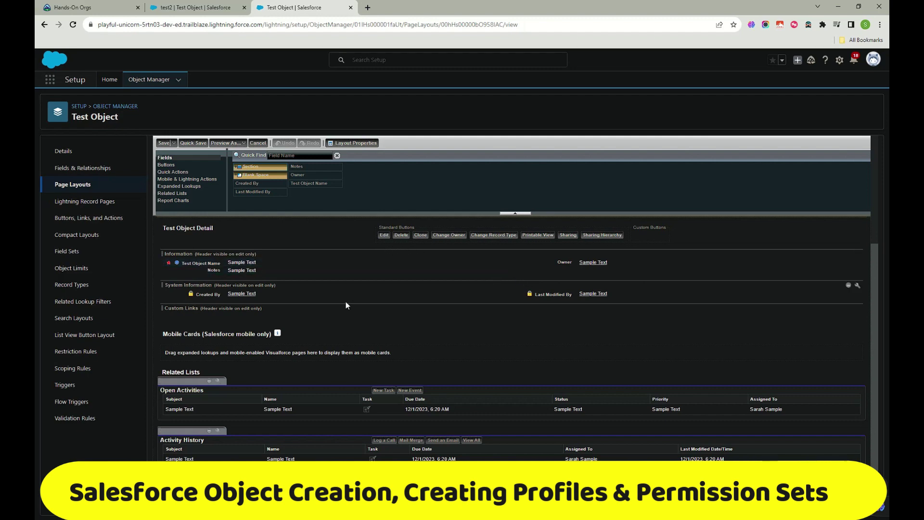
scroll(340, 304, "up", 3)
scroll(289, 332, "down", 3)
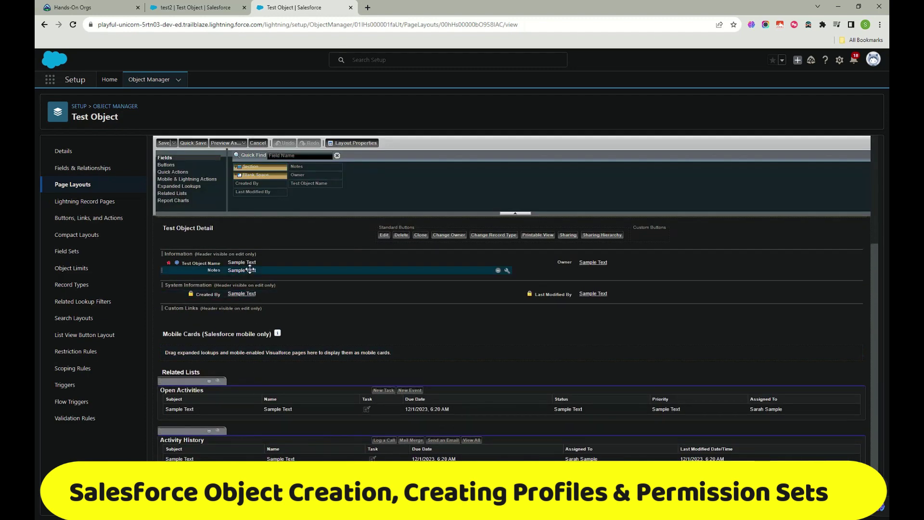
left_click(268, 270)
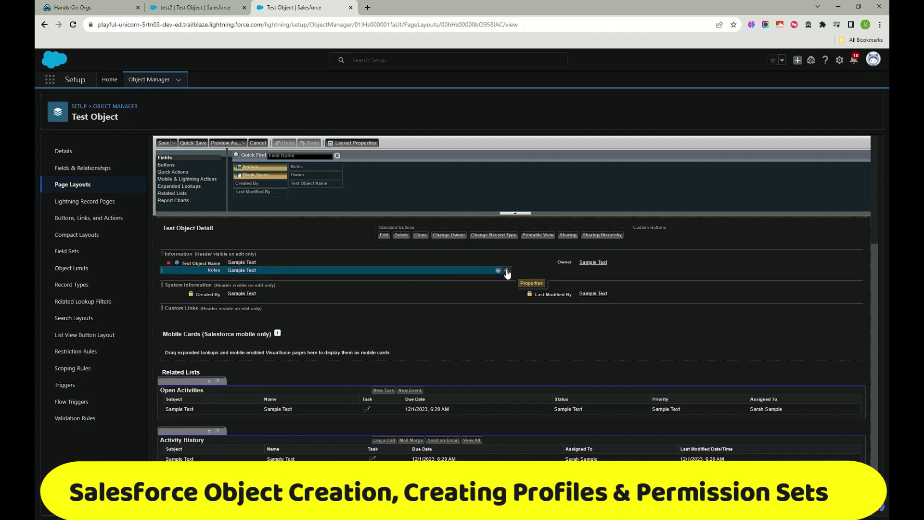
left_click(507, 272)
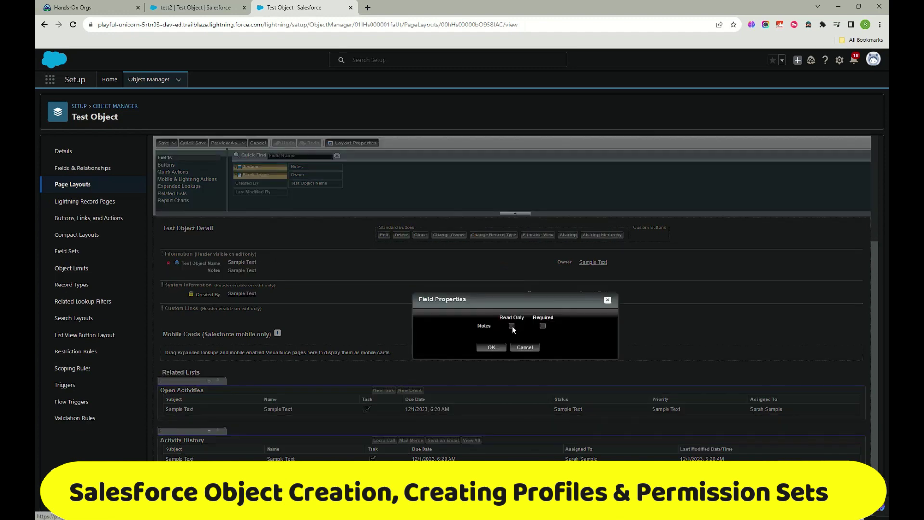
left_click(543, 326)
left_click(492, 348)
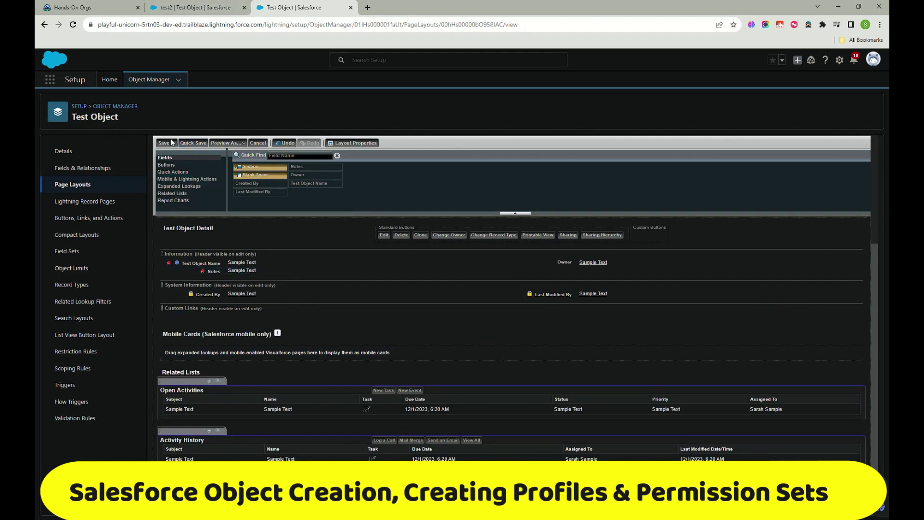
left_click(163, 143)
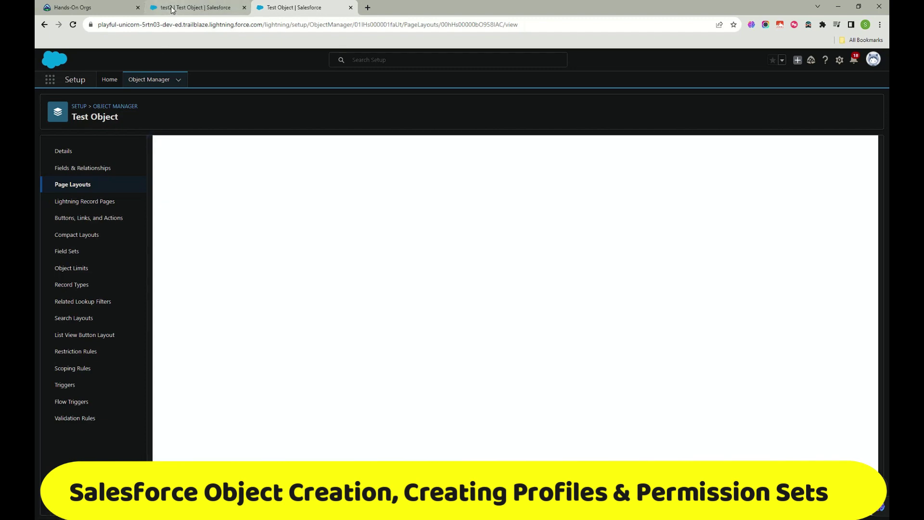
left_click(170, 7)
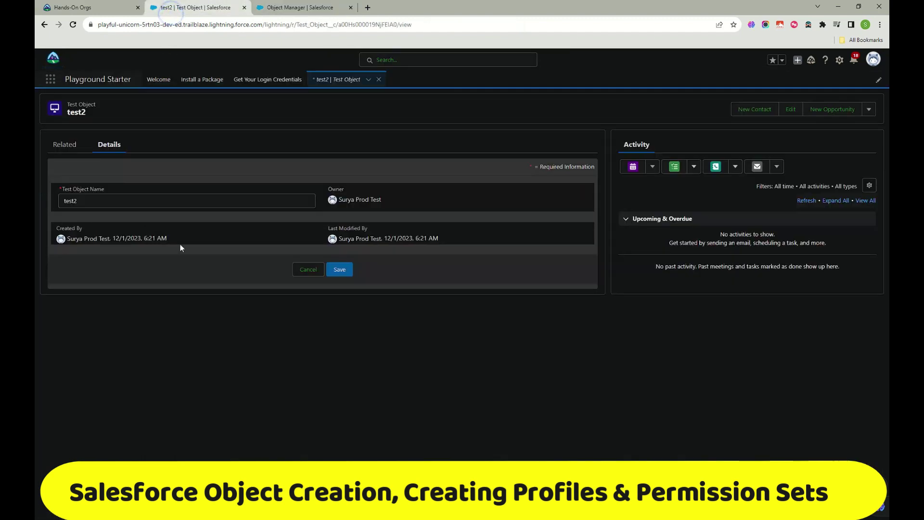
Step: Reload the test2 record and save it with Notes set to 'Ghh'
left_click(72, 24)
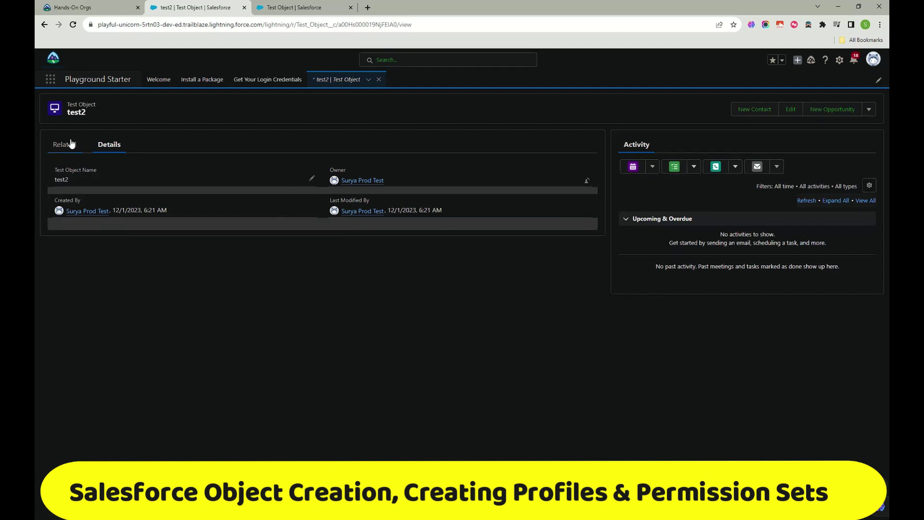
left_click(791, 110)
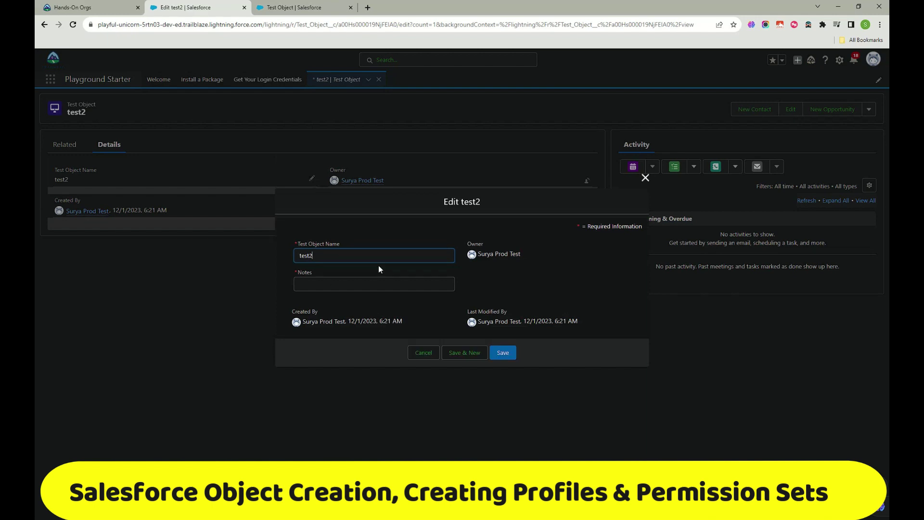
left_click(320, 284)
left_click(502, 352)
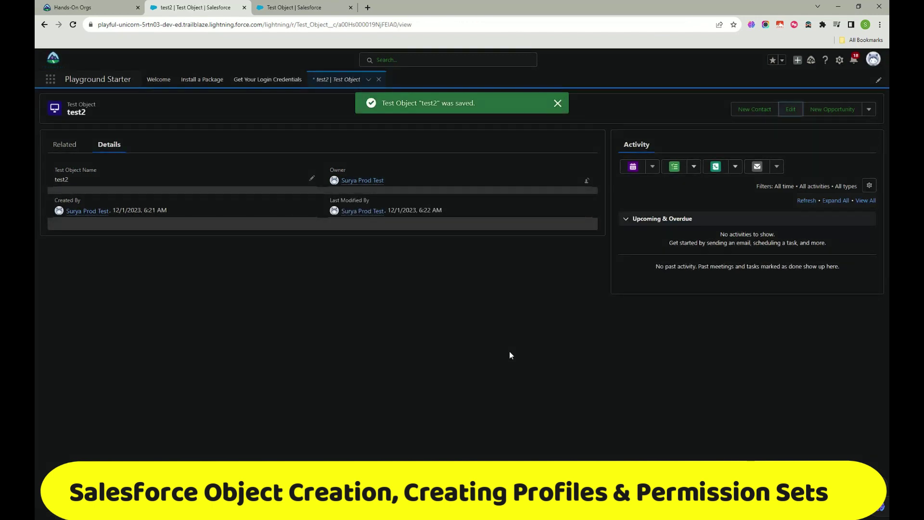
Step: Reload test2, reopen its edit form, and close it without changes
left_click(74, 25)
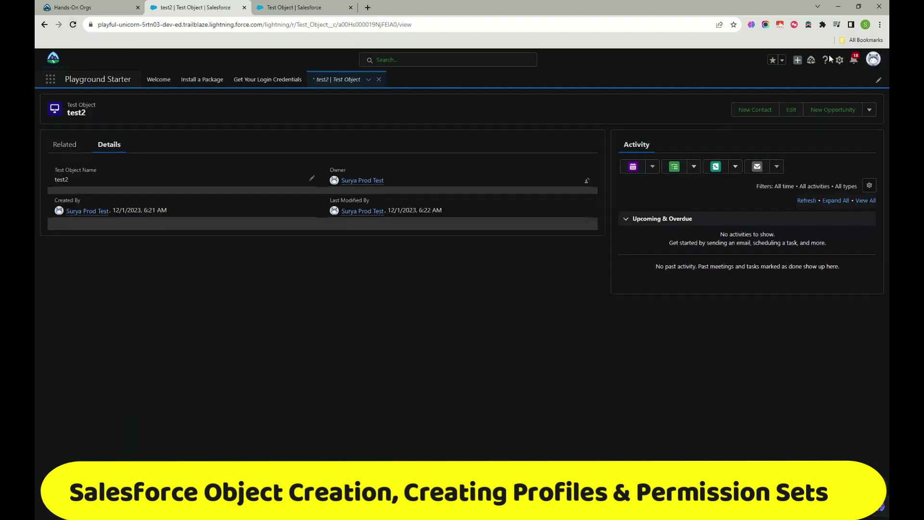
left_click(790, 110)
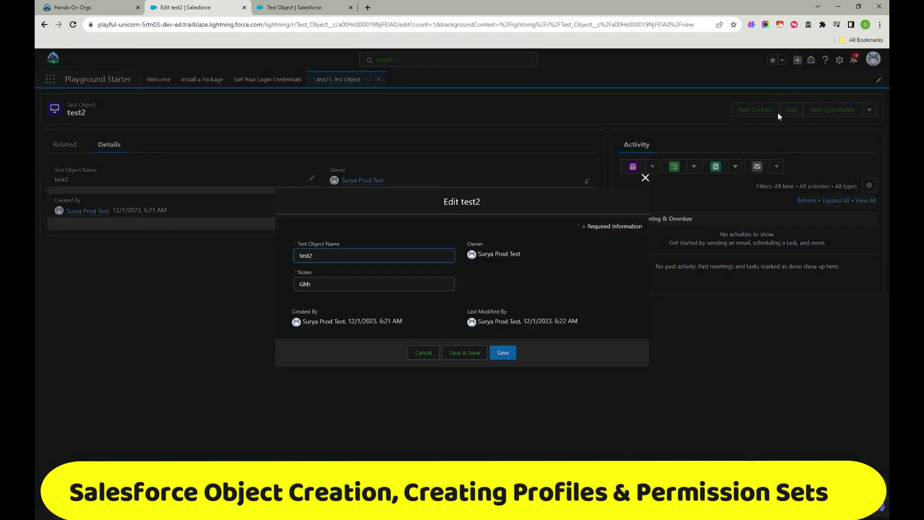
left_click(648, 180)
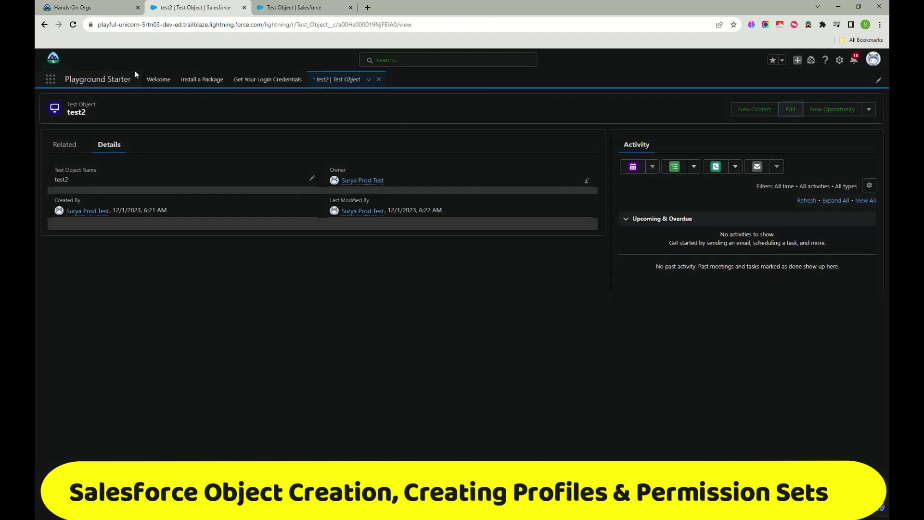
Step: Create a new Test Objects list view named yrd with its auto-filled API name
left_click(869, 110)
left_click(377, 327)
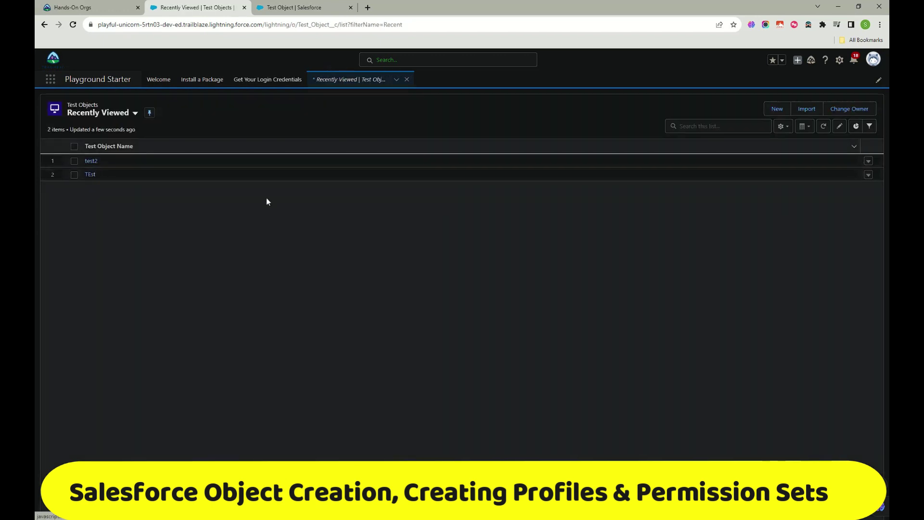
left_click(782, 126)
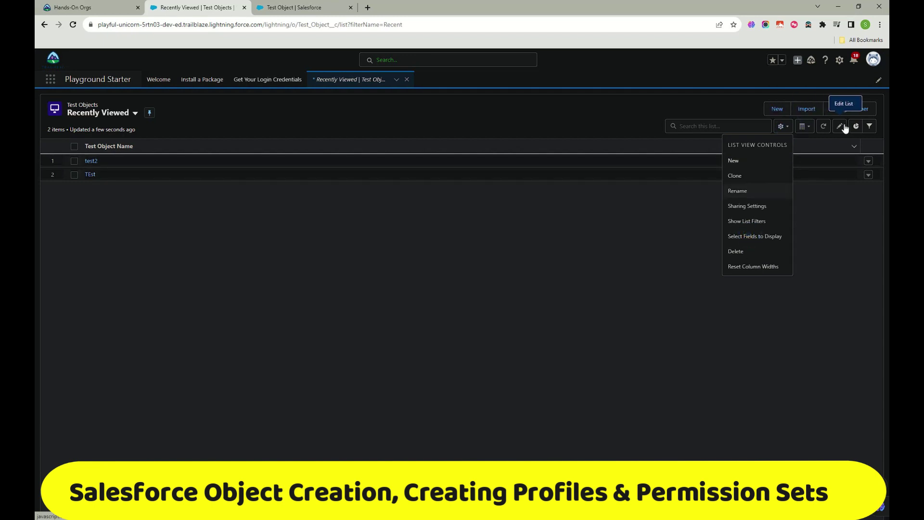
left_click(741, 162)
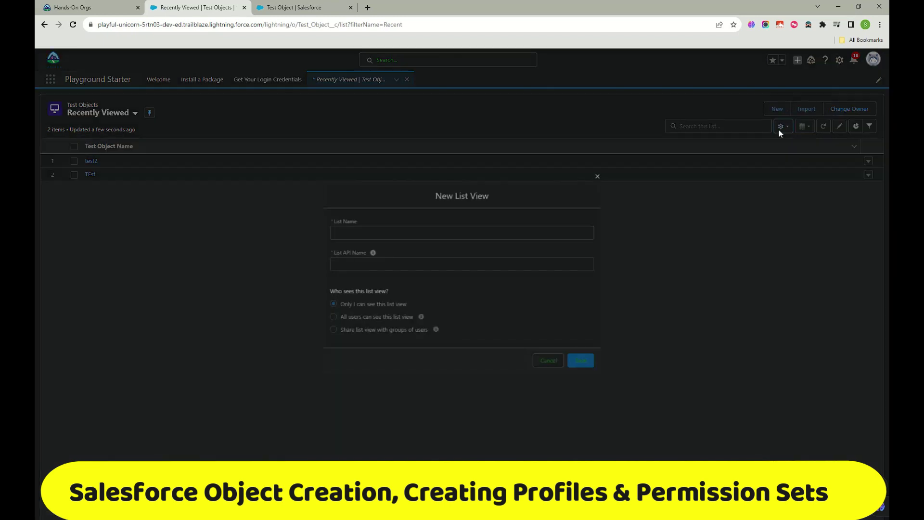
type("yrd")
key("Tab")
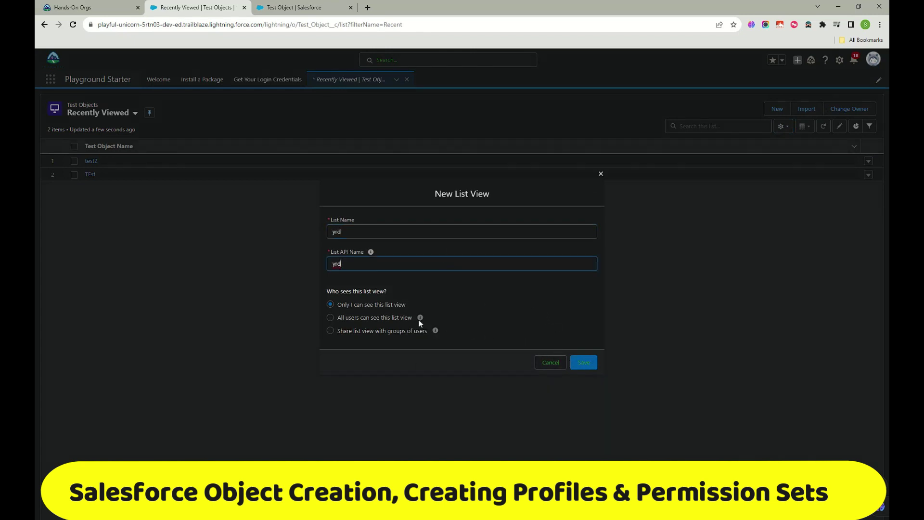
left_click(594, 366)
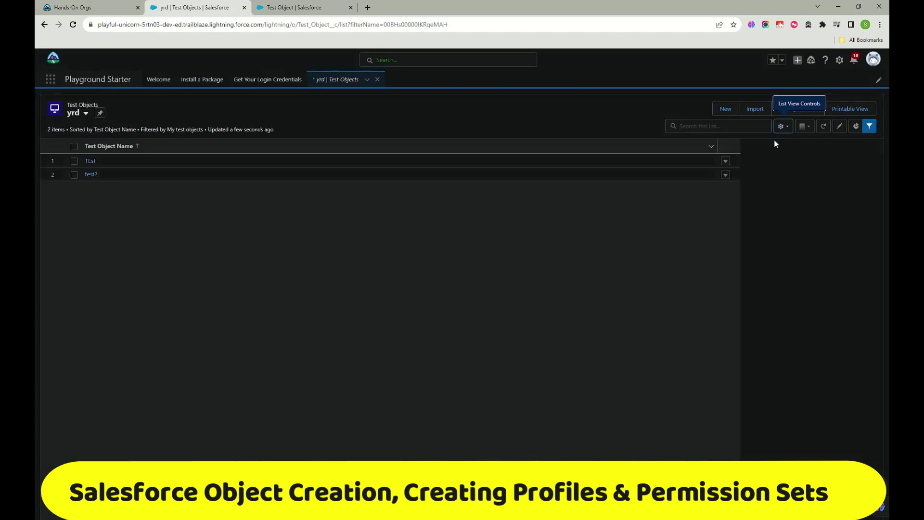
Step: Add the Notes field to the yrd list view's visible columns
left_click(781, 127)
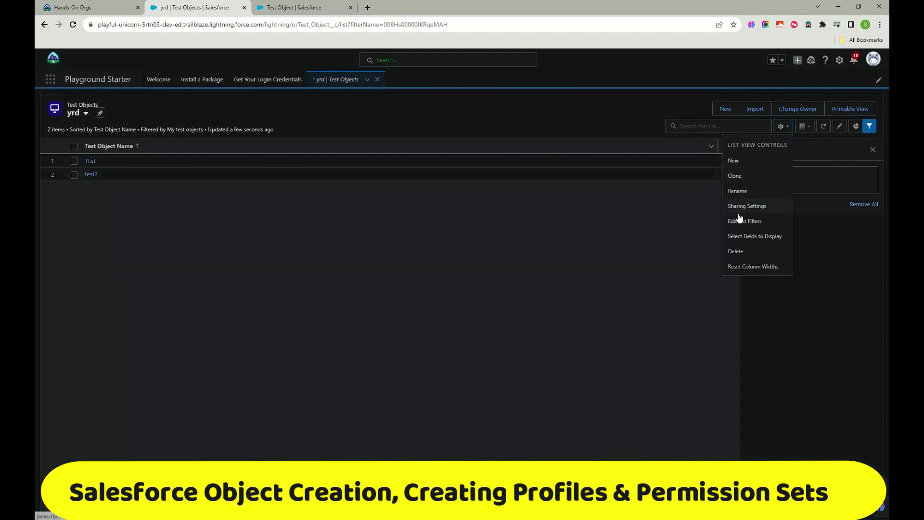
left_click(743, 236)
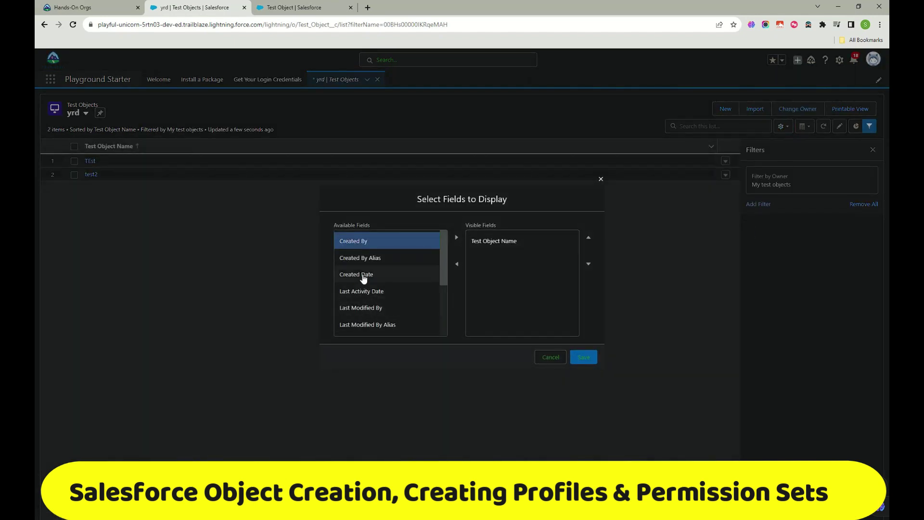
scroll(363, 279, "down", 3)
left_click(402, 260)
left_click(456, 236)
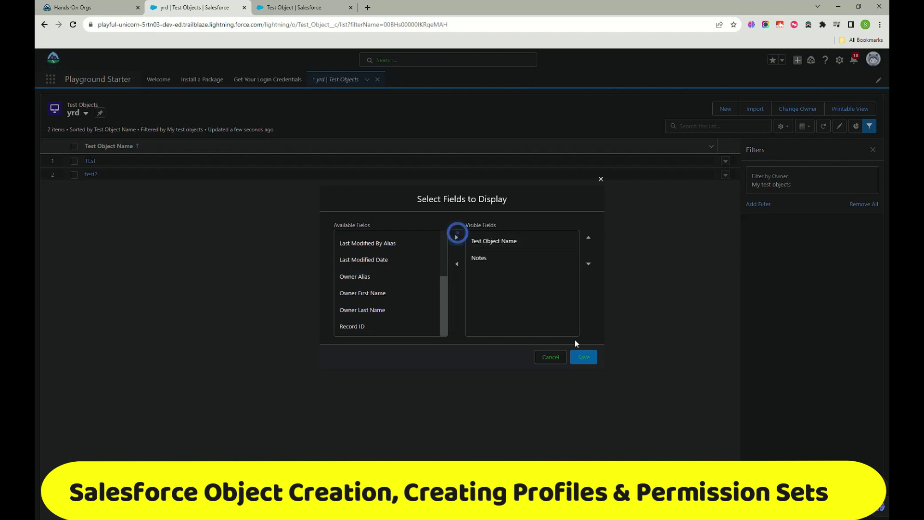
left_click(584, 358)
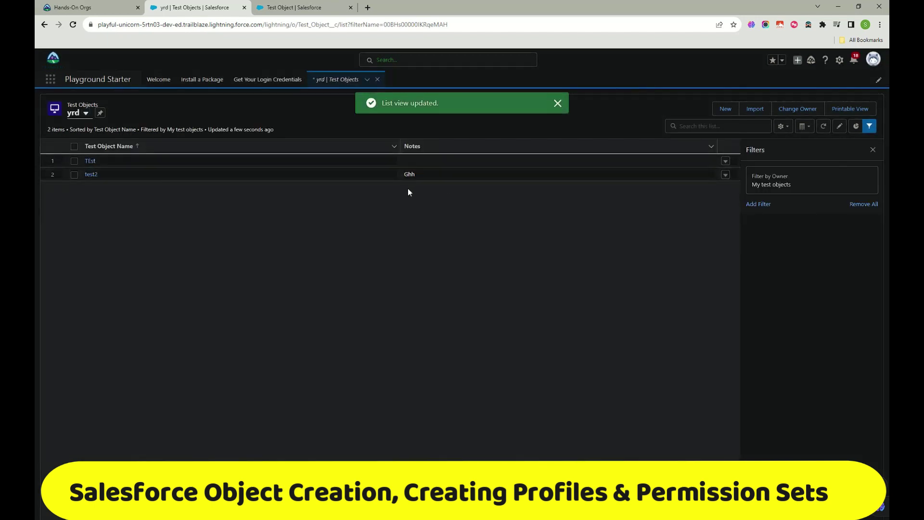
Step: Close the Filters panel and move between the Test Object setup and yrd list tabs
left_click(872, 150)
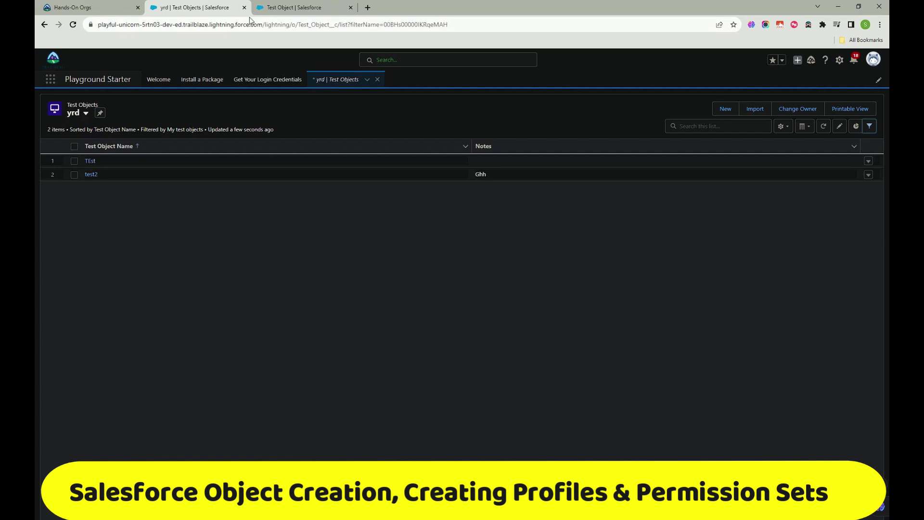
left_click(284, 11)
left_click(235, 11)
left_click(308, 9)
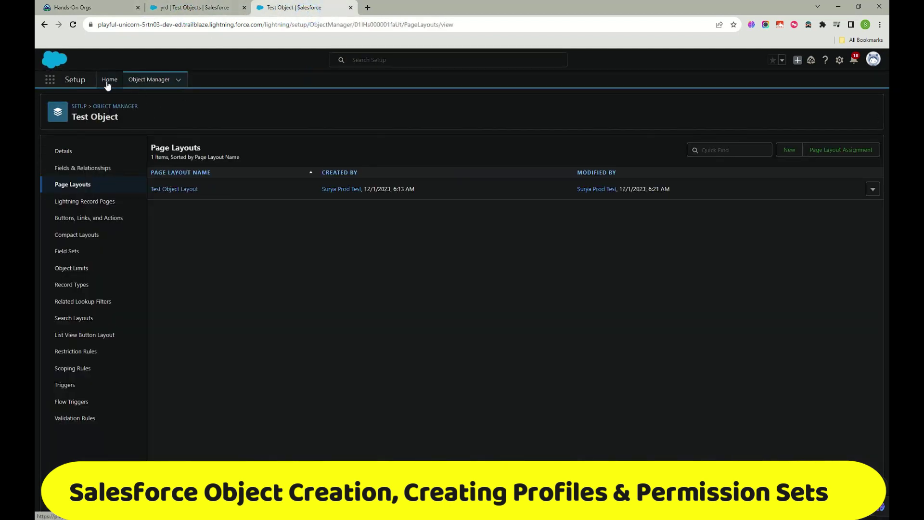
left_click(208, 10)
Step: Go to the Setup home page and duplicate that browser tab
left_click(296, 6)
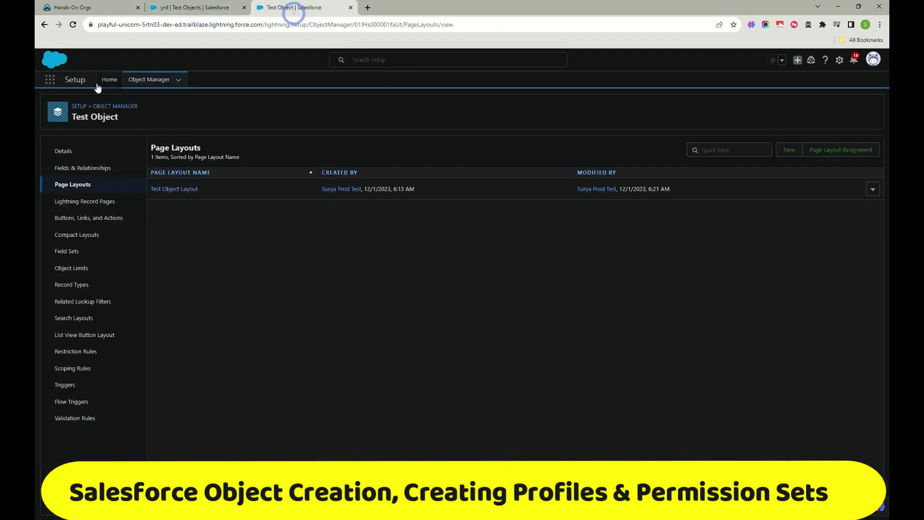
left_click(107, 79)
right_click(318, 6)
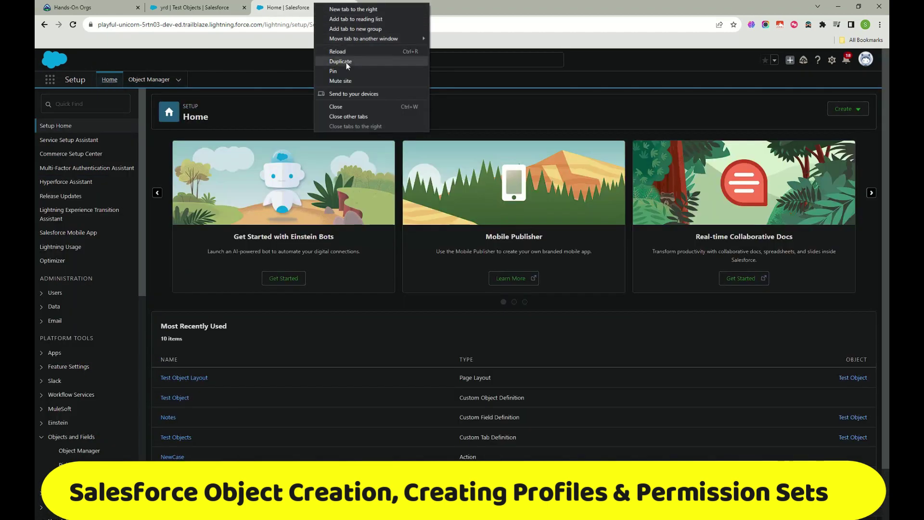
left_click(341, 61)
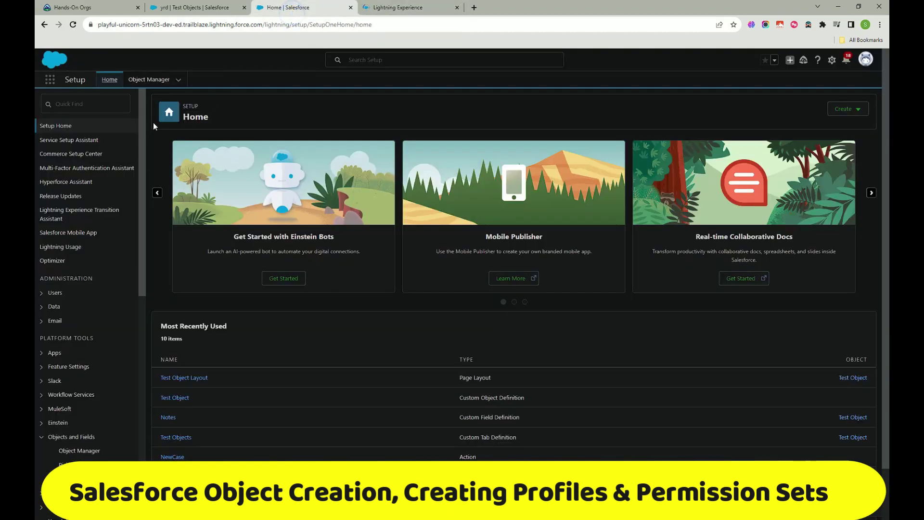
Step: Find 'profil' in Quick Find and open the Profiles page
left_click(91, 107)
type("p")
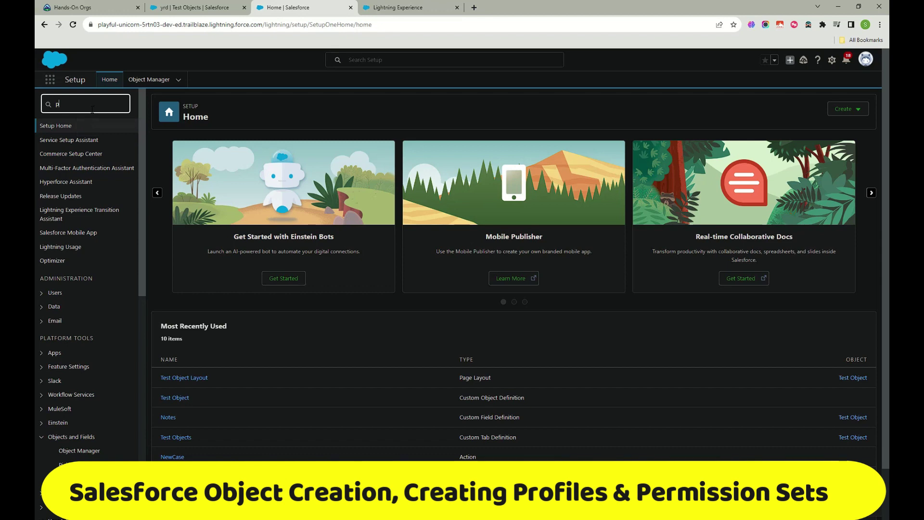
type("ro")
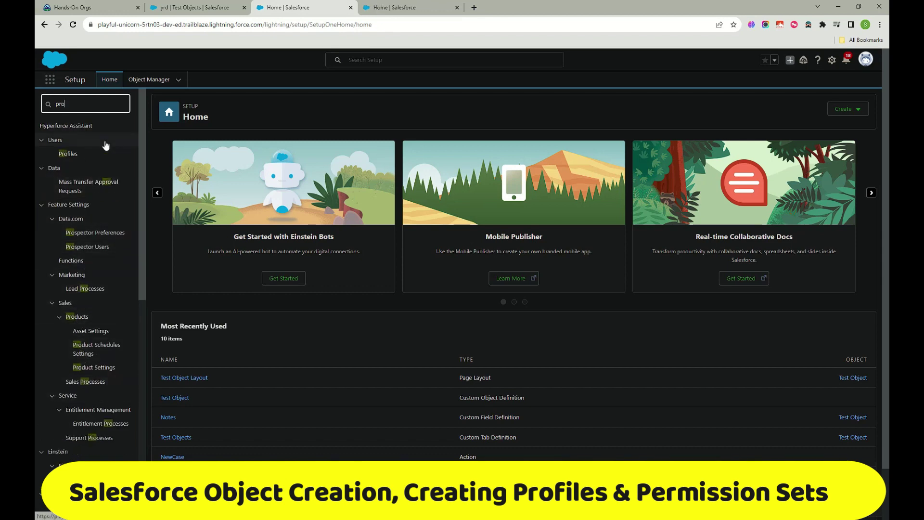
type("fil")
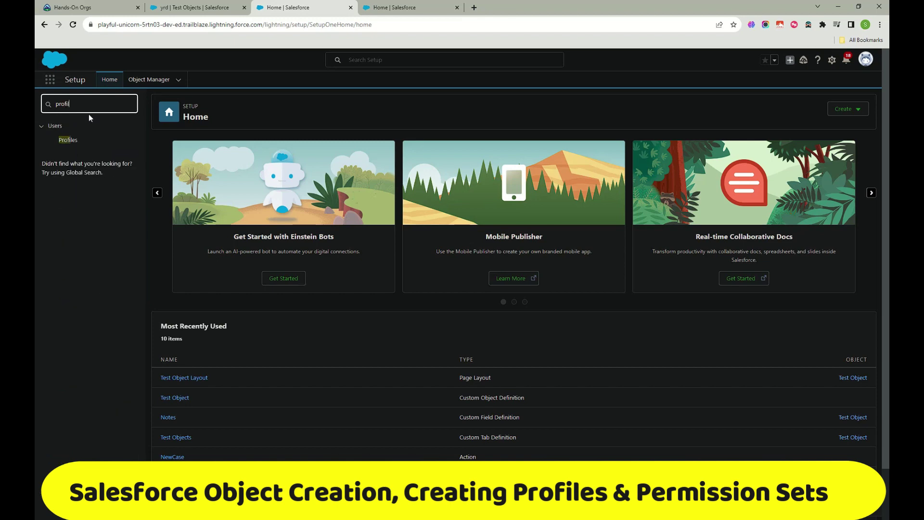
left_click(67, 141)
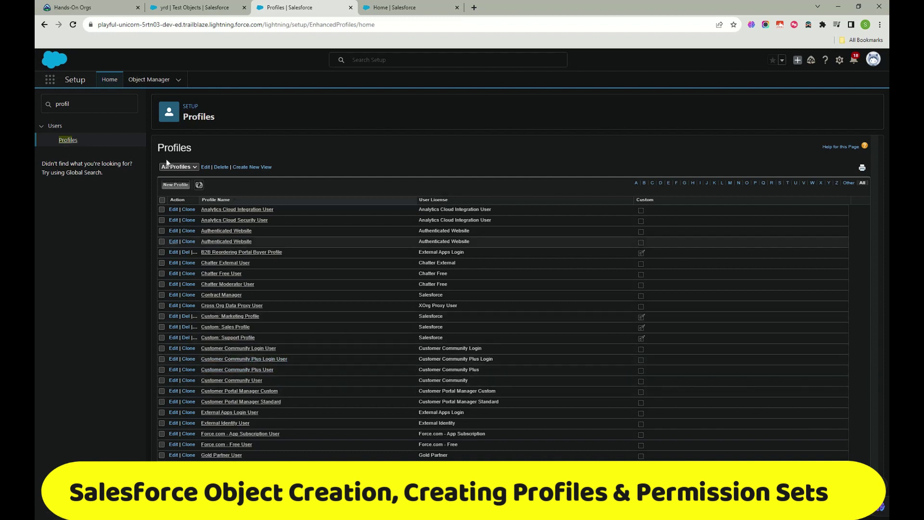
Step: Start a new profile cloned from Custom: Sales Profile, named 'Sales Test Prodile'
left_click(182, 185)
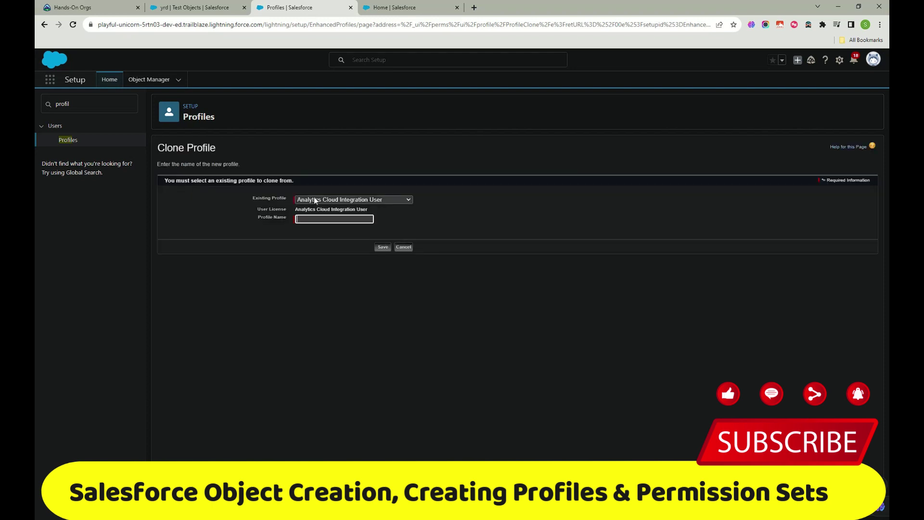
left_click(356, 199)
scroll(345, 287, "down", 3)
scroll(345, 288, "up", 3)
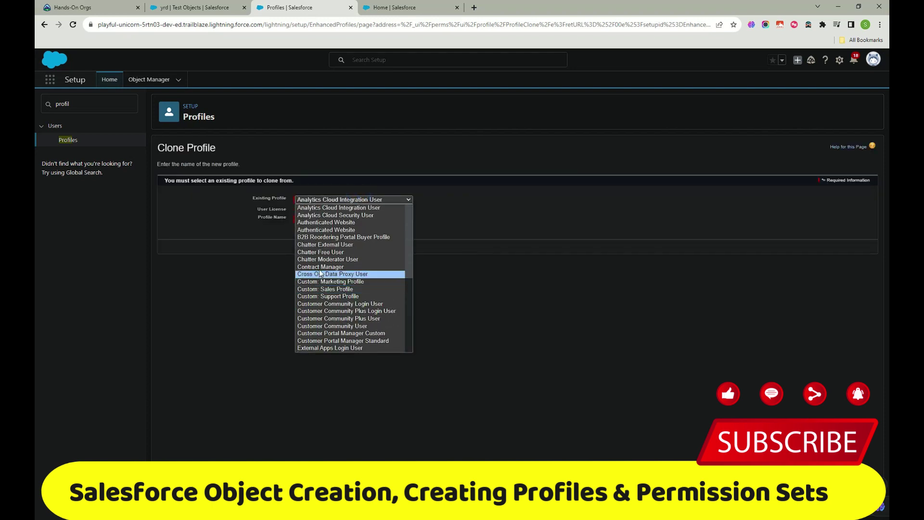
left_click(345, 289)
left_click(315, 219)
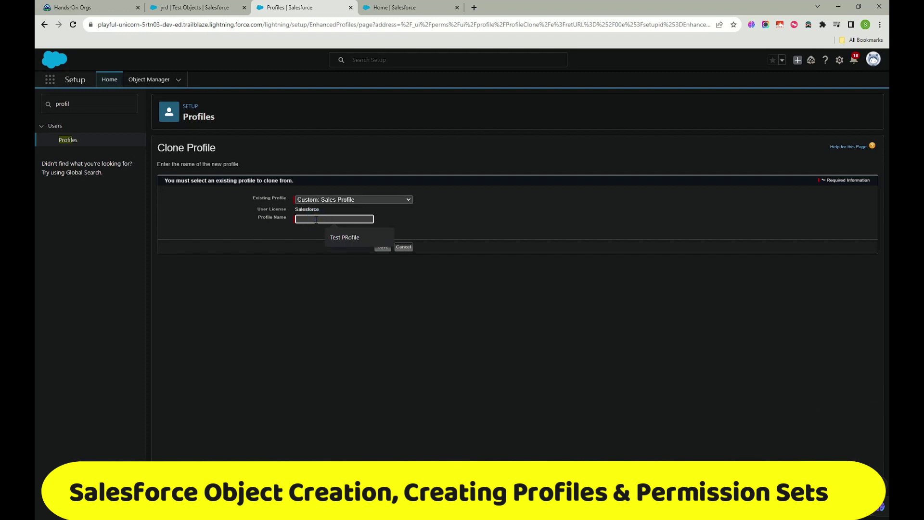
type("Sales Test Pr")
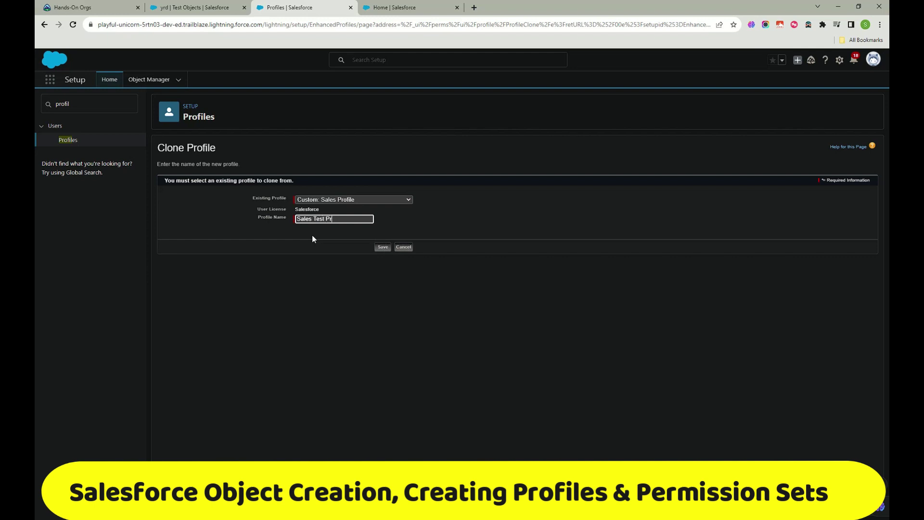
type("odile")
Step: Switch the source to System Administrator, correct the name to 'Admin Test Profile', and save
left_click(379, 198)
scroll(359, 288, "down", 5)
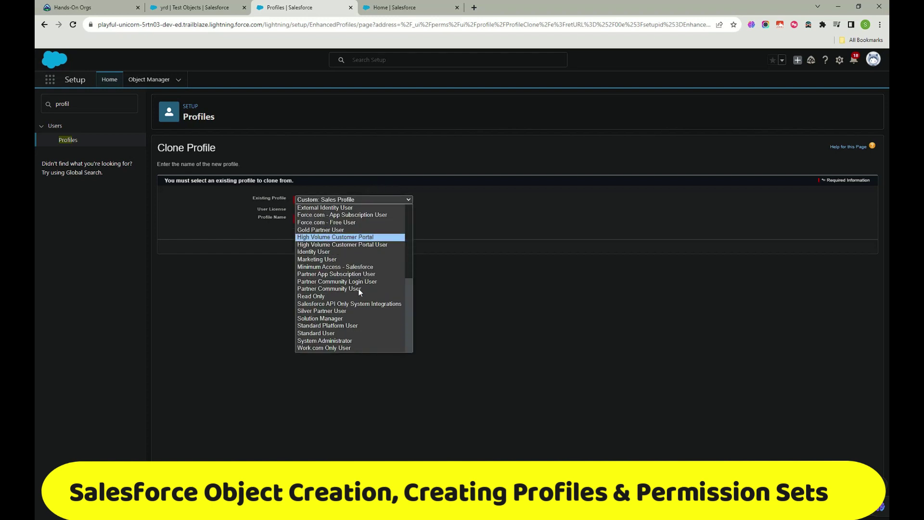
left_click(343, 340)
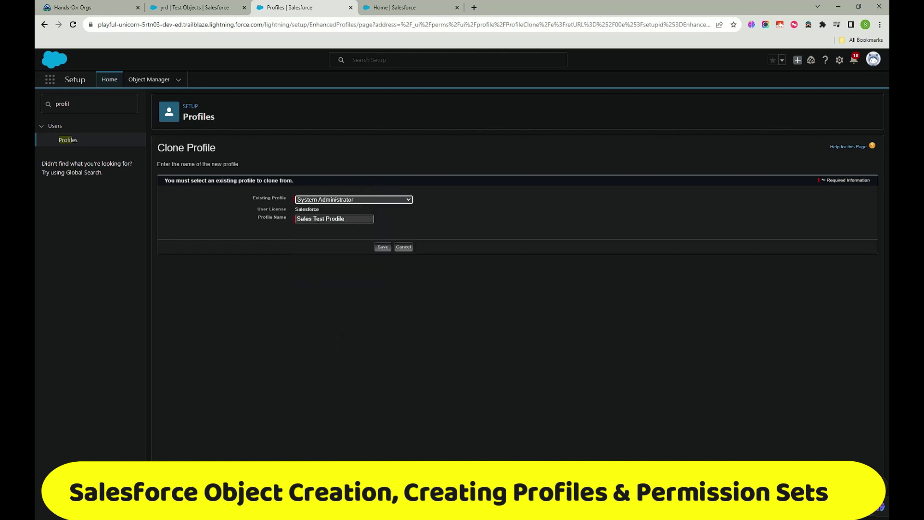
left_click_drag(310, 219, 256, 220)
type("Admin")
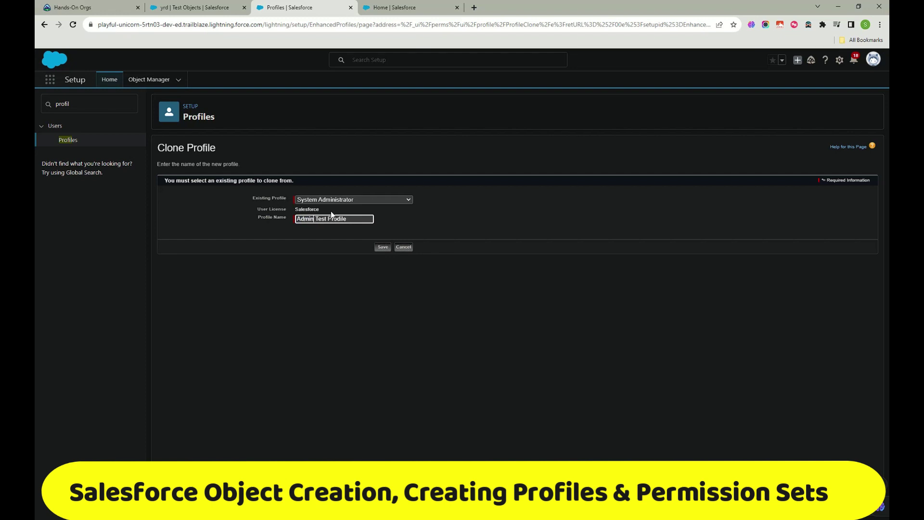
left_click(340, 219)
key("BackSpace")
type("f")
left_click(384, 248)
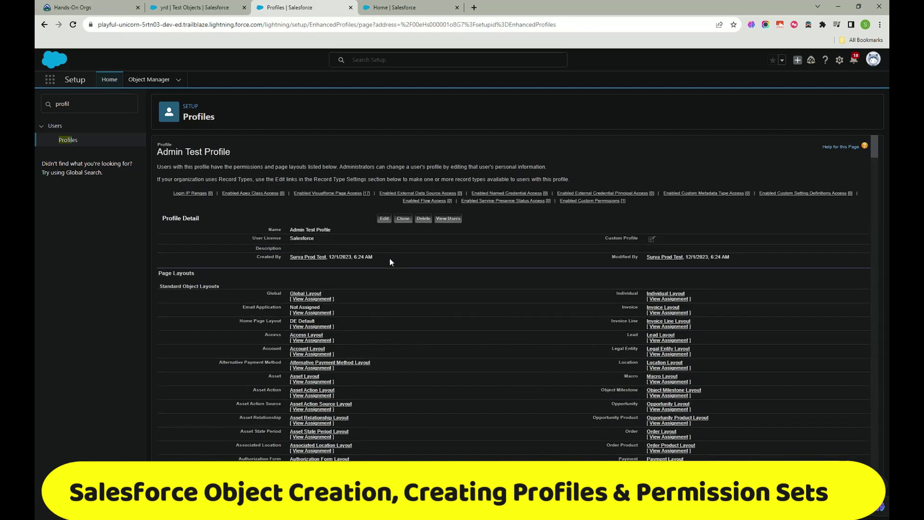
scroll(390, 260, "down", 20)
scroll(389, 262, "up", 2)
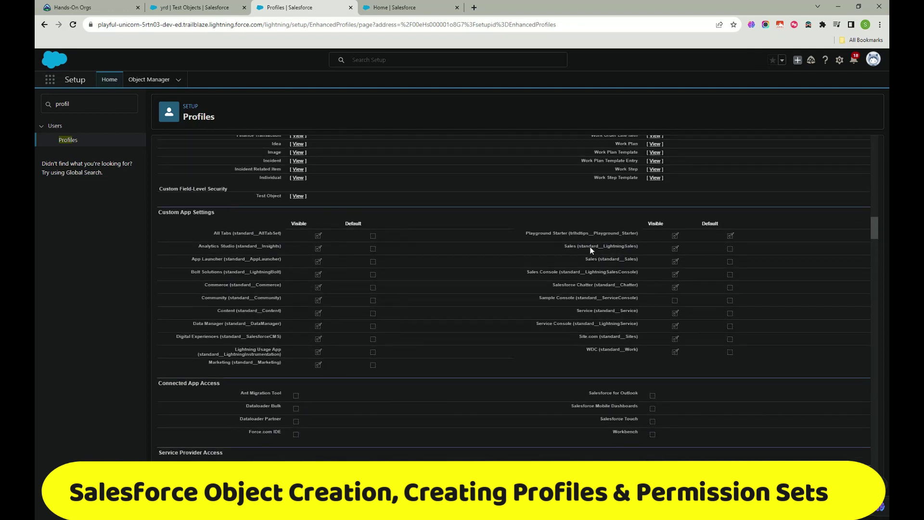
scroll(410, 300, "down", 6)
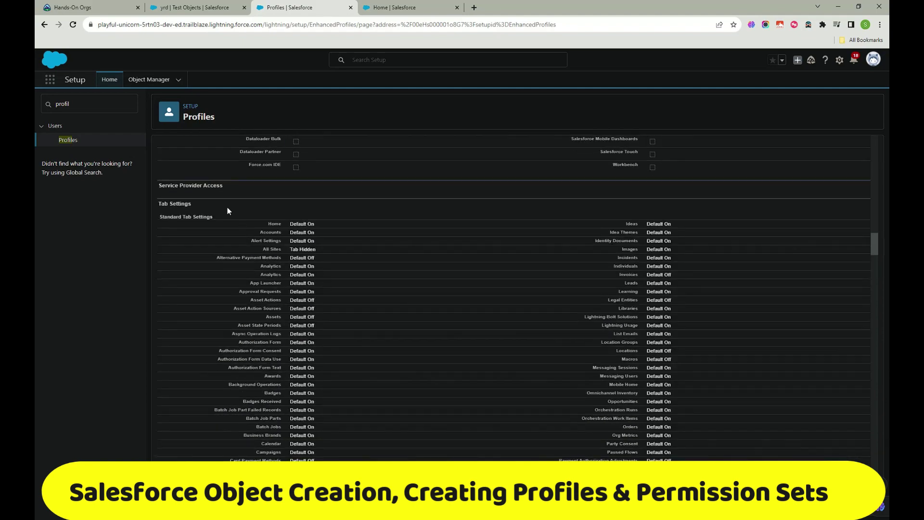
scroll(313, 224, "down", 10)
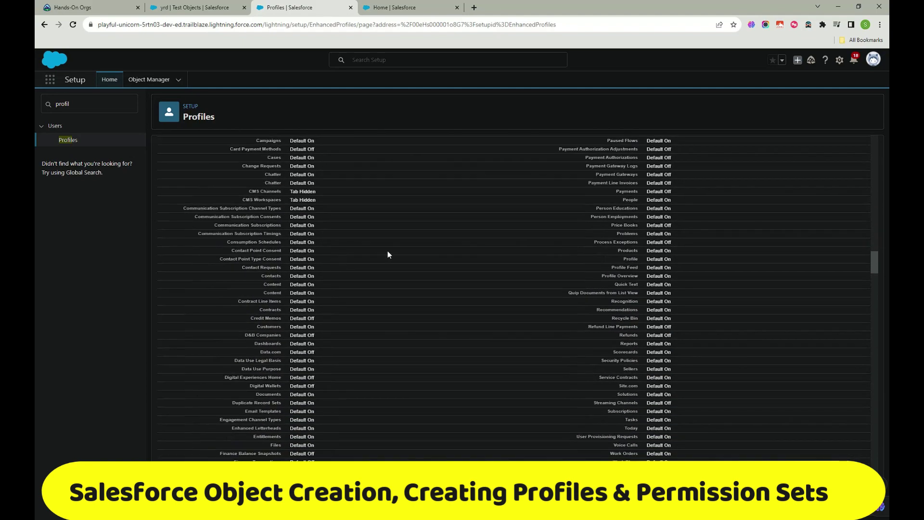
scroll(707, 255, "down", 12)
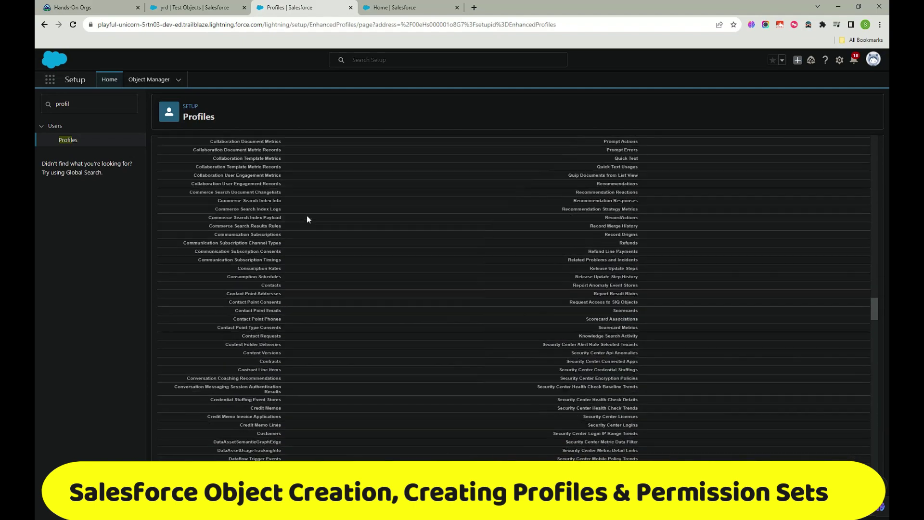
scroll(308, 219, "up", 12)
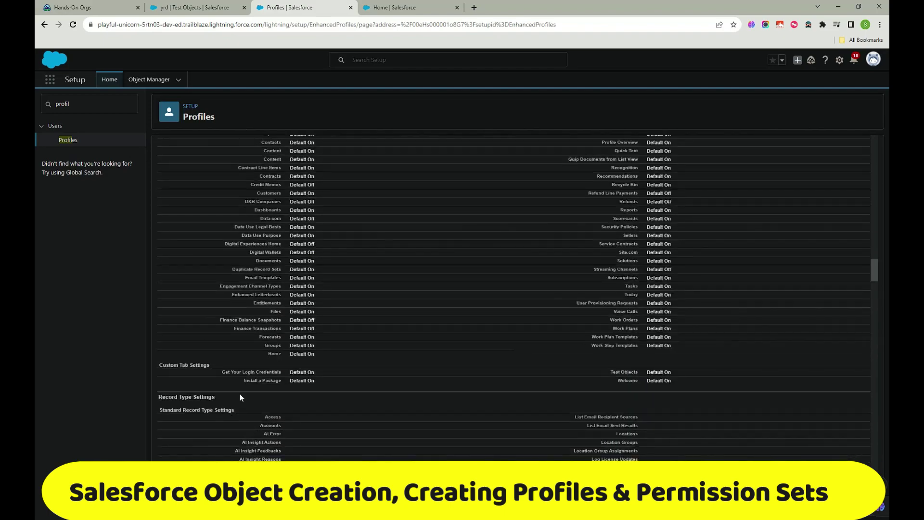
scroll(295, 385, "down", 15)
scroll(341, 333, "down", 9)
scroll(342, 334, "up", 5)
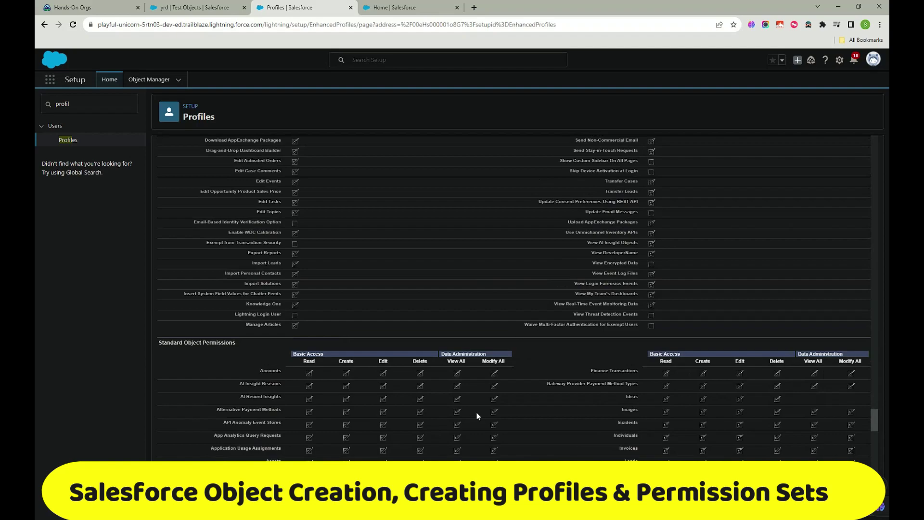
scroll(475, 415, "down", 5)
scroll(475, 268, "up", 3)
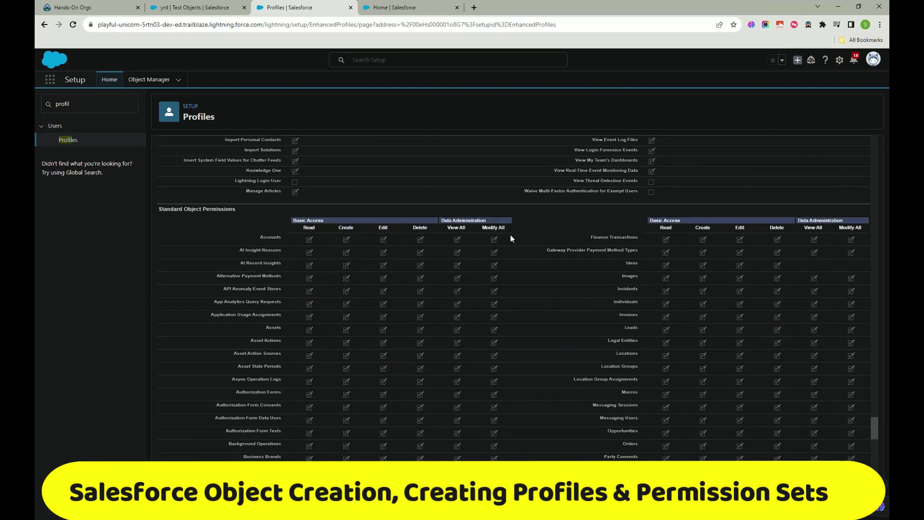
scroll(496, 310, "up", 5)
scroll(496, 308, "down", 12)
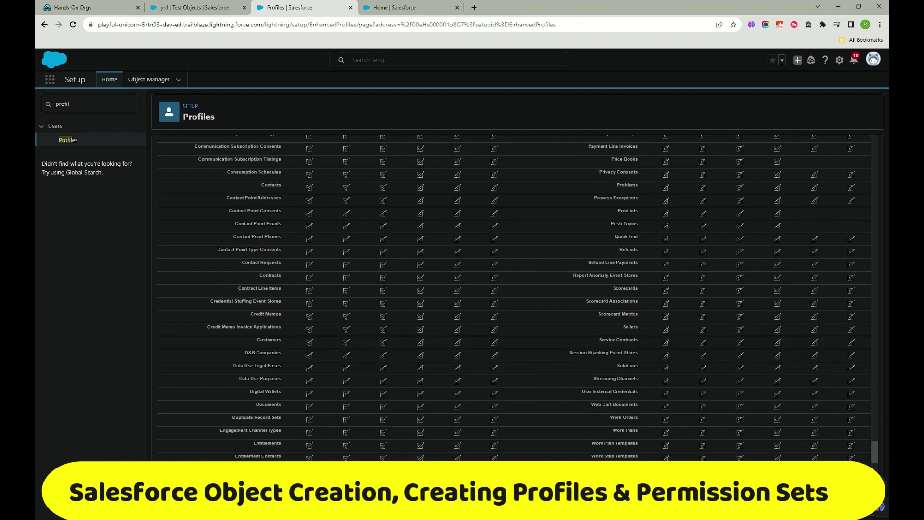
scroll(391, 359, "down", 20)
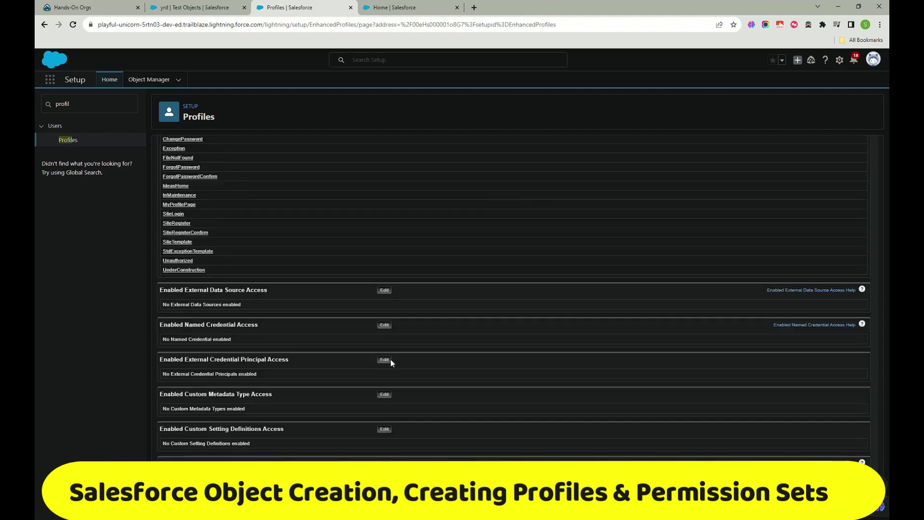
scroll(390, 361, "up", 20)
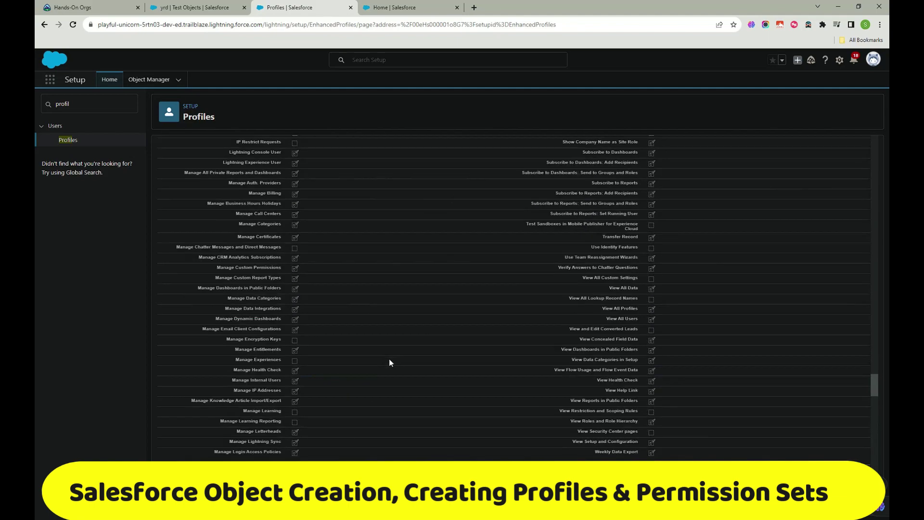
scroll(390, 363, "up", 20)
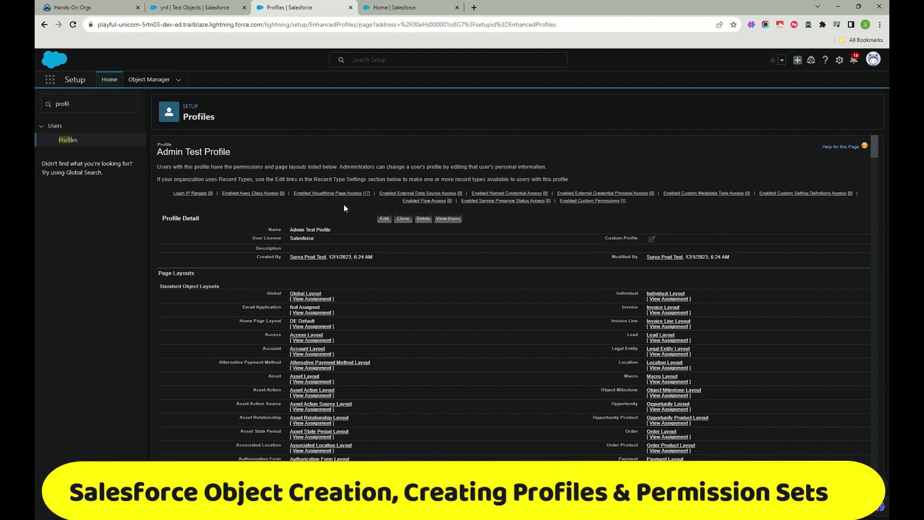
Step: List Admin Test Profile's users (none yet) and duplicate the browser tab
mouse_move(506, 201)
mouse_move(605, 193)
mouse_move(463, 200)
left_click(449, 217)
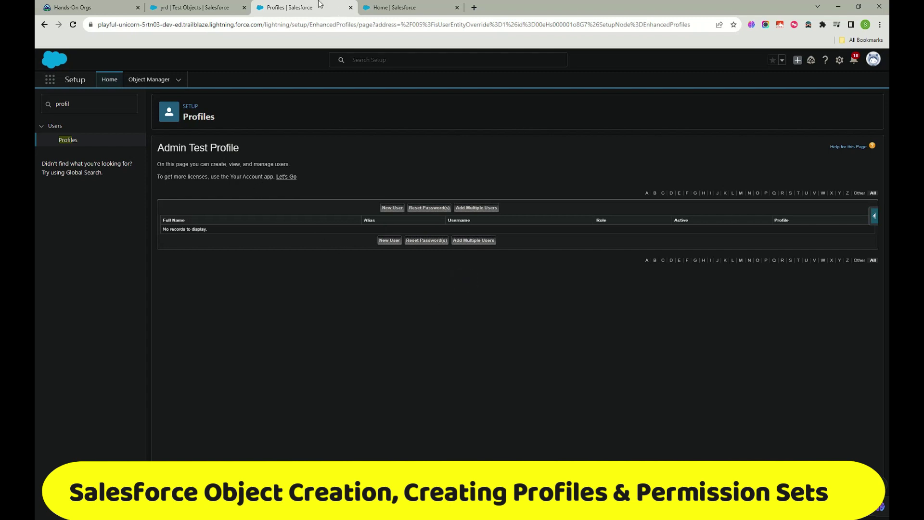
right_click(311, 9)
left_click(351, 70)
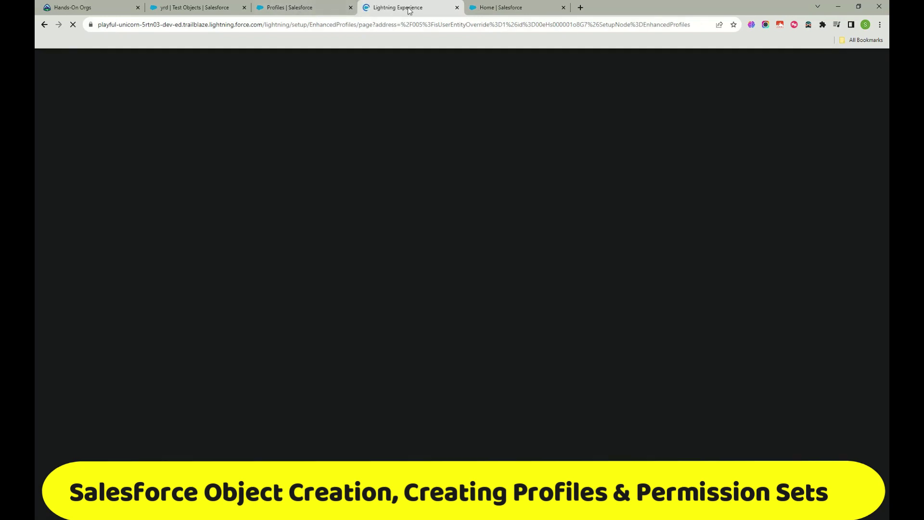
Step: In the duplicated tab, open the All Users list from the Setup sidebar
key("ctrl+shift+Tab")
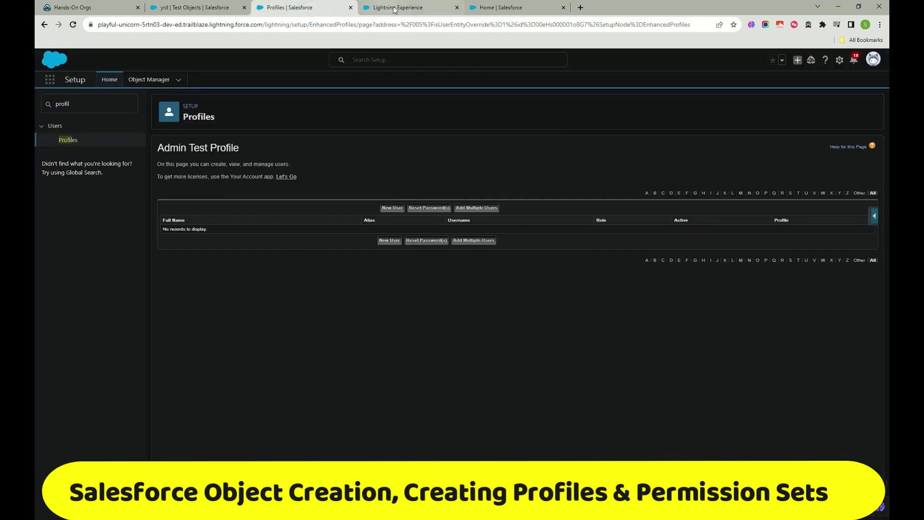
left_click(395, 9)
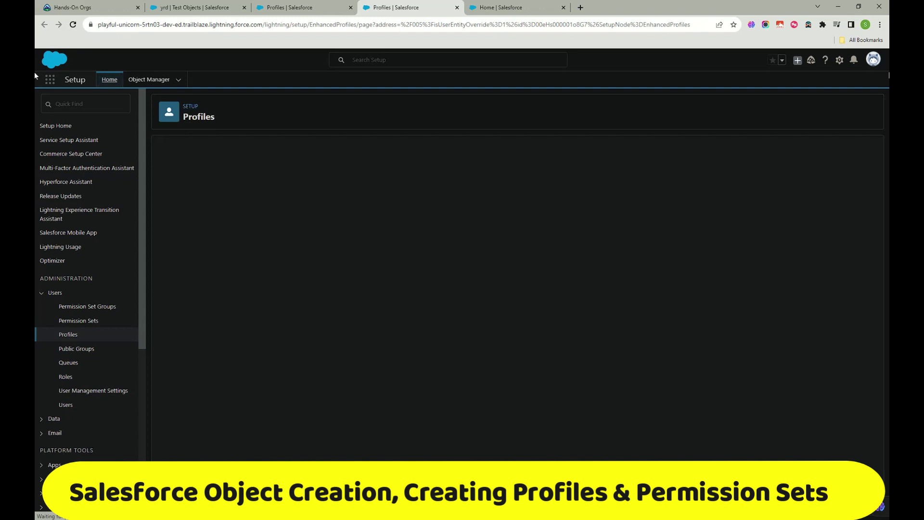
left_click(71, 391)
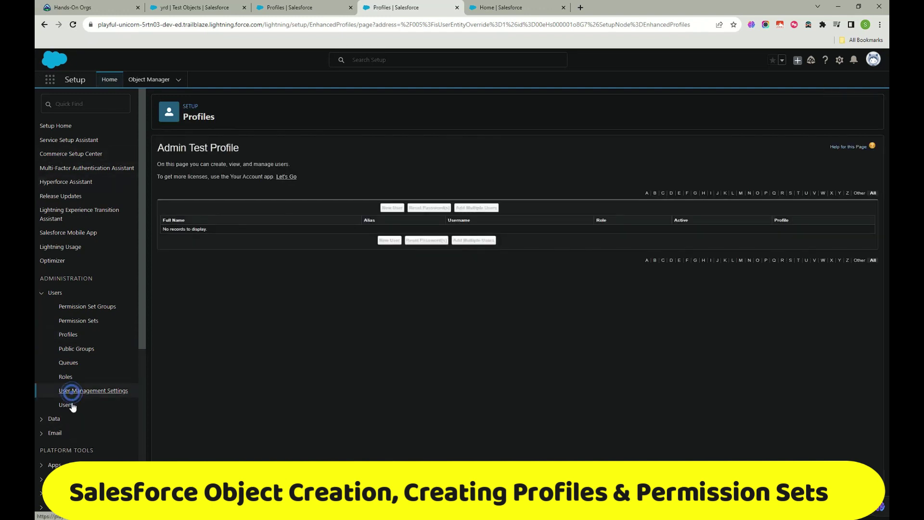
left_click(72, 406)
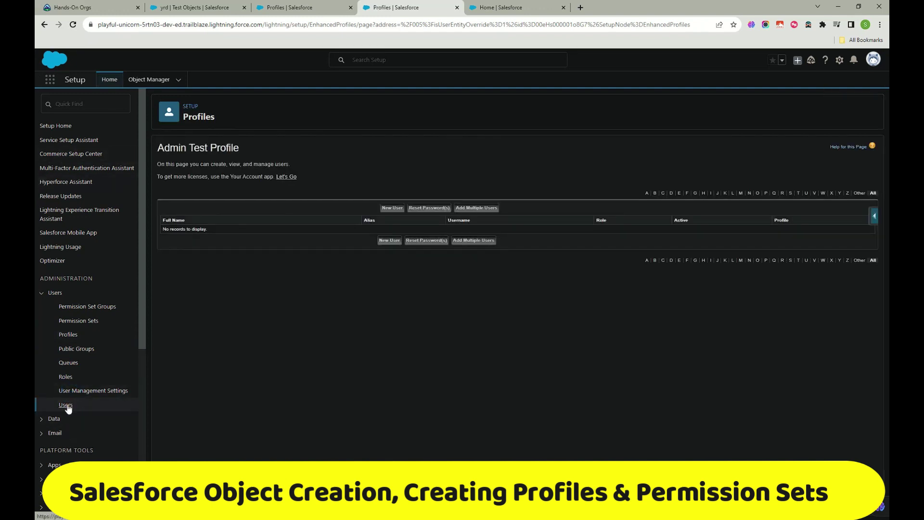
left_click(68, 406)
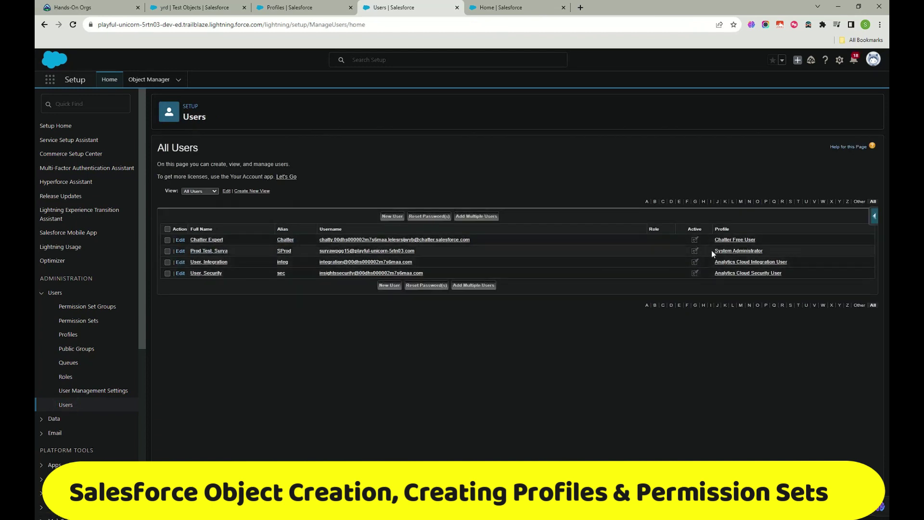
Step: Try CFO then CEO as the administrator user's role, cancel unchanged, and start a new user
left_click(178, 251)
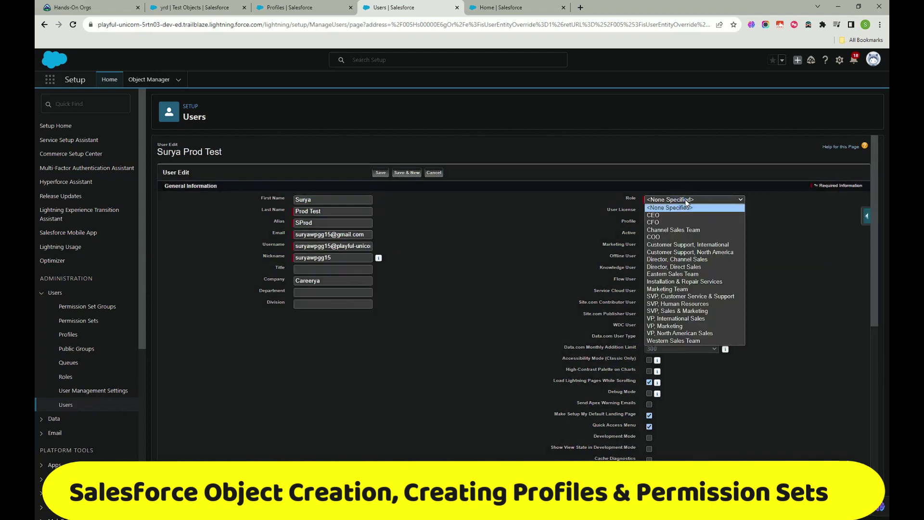
left_click(674, 222)
left_click(677, 199)
left_click(670, 215)
left_click(435, 173)
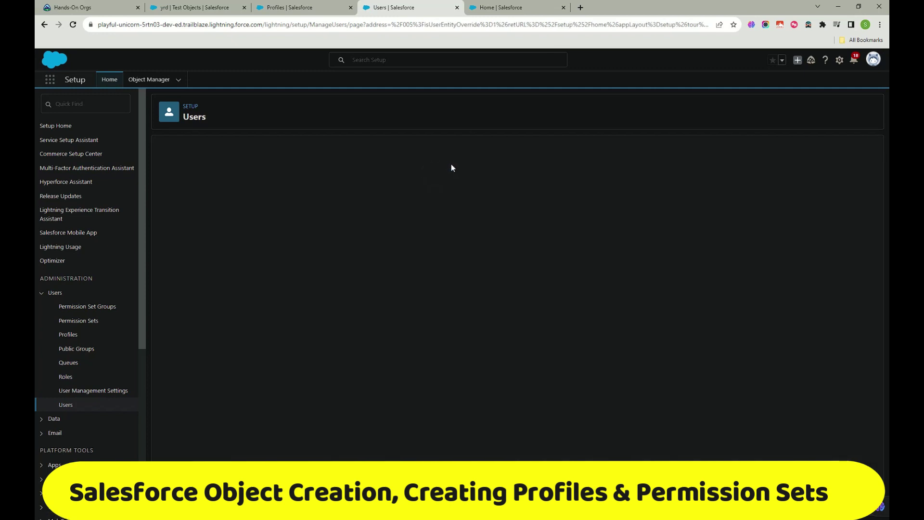
left_click(389, 217)
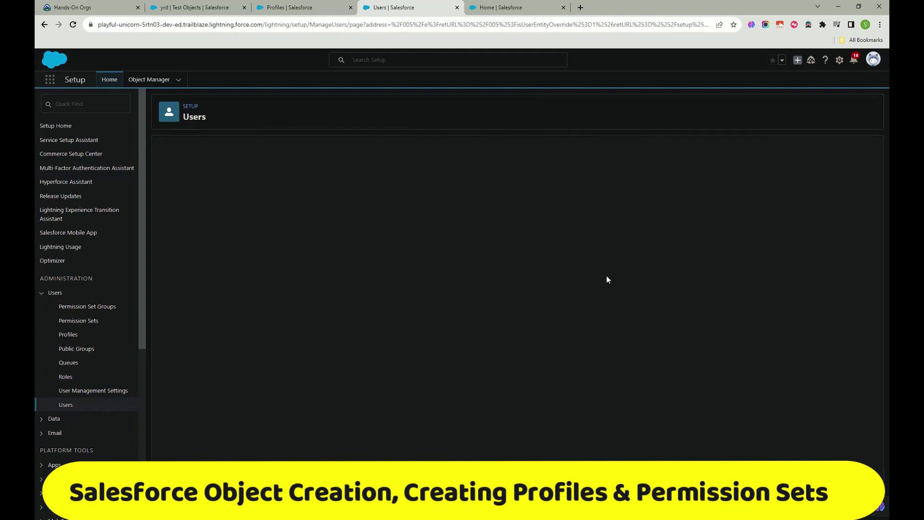
Step: Fill in the new user's first name, last name, e-mail and a unique username
left_click(336, 197)
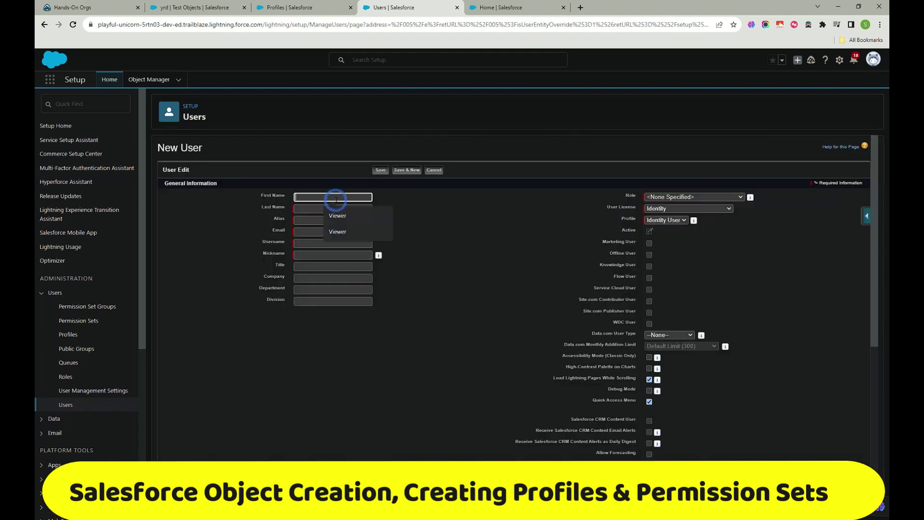
left_click(340, 215)
left_click(333, 209)
left_click(339, 243)
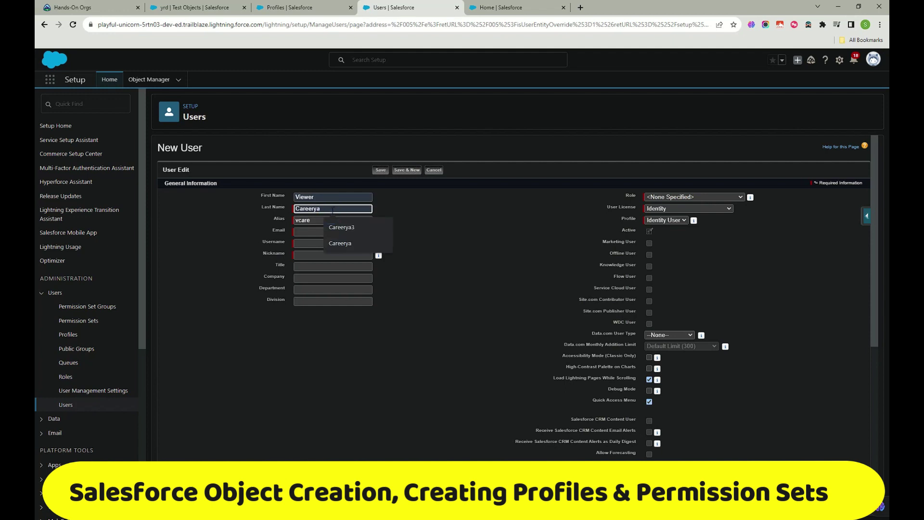
type("4")
left_click(333, 232)
left_click(355, 253)
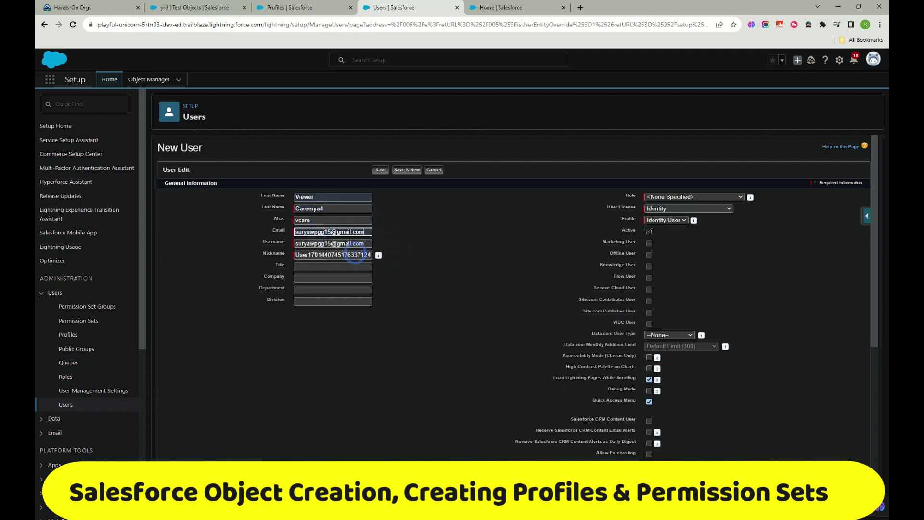
left_click(355, 243)
type(".3")
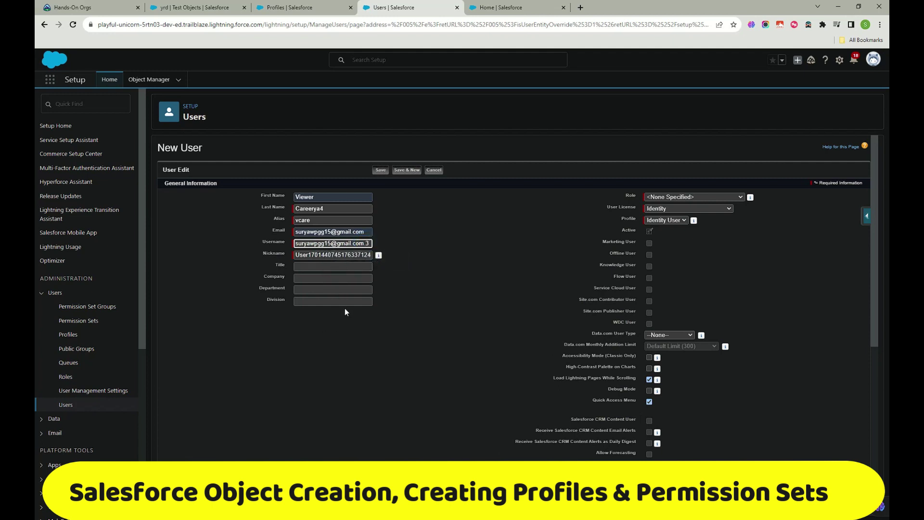
scroll(345, 312, "down", 2)
scroll(369, 313, "up", 2)
Step: Set User License to Salesforce, Profile to Admin Test Profile and Role to CEO
left_click(664, 209)
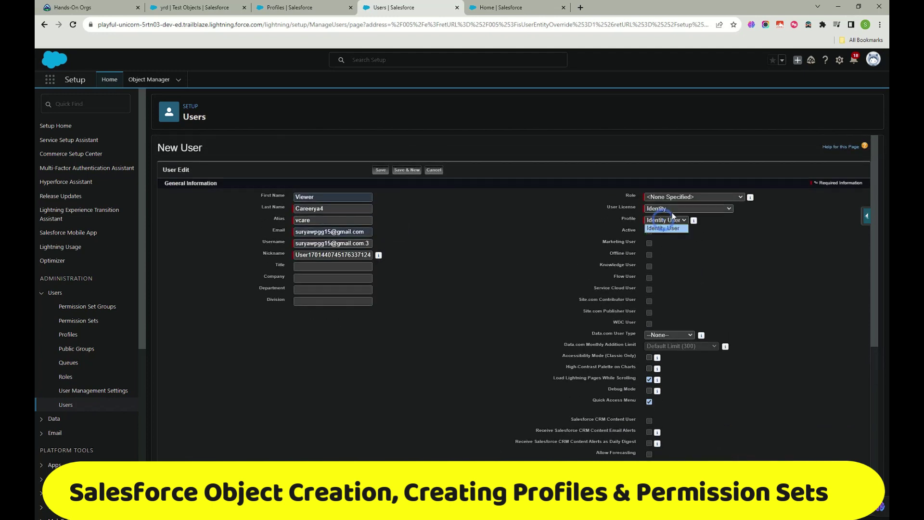
left_click(664, 265)
left_click(667, 219)
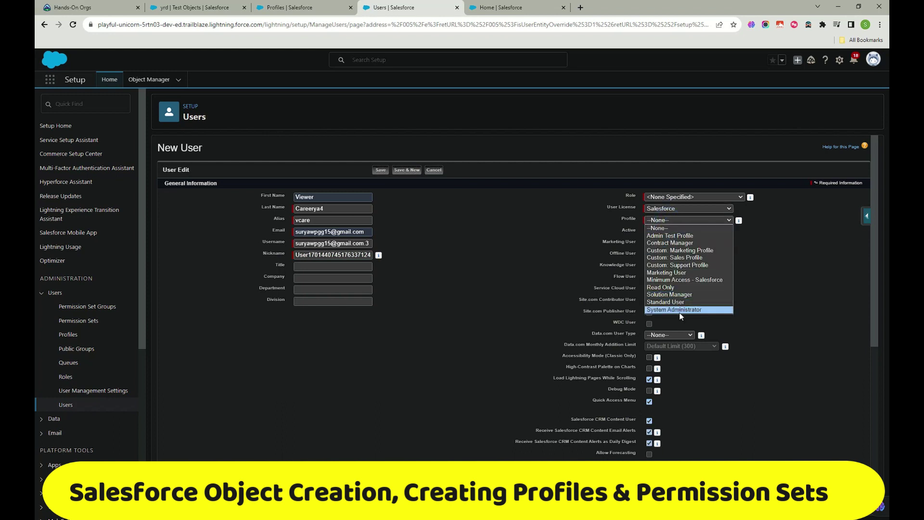
left_click(669, 236)
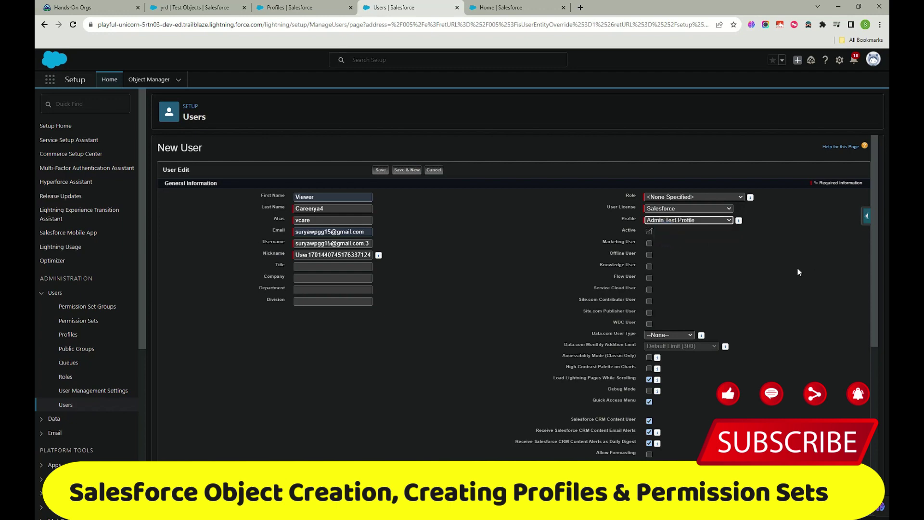
left_click(719, 197)
left_click(674, 219)
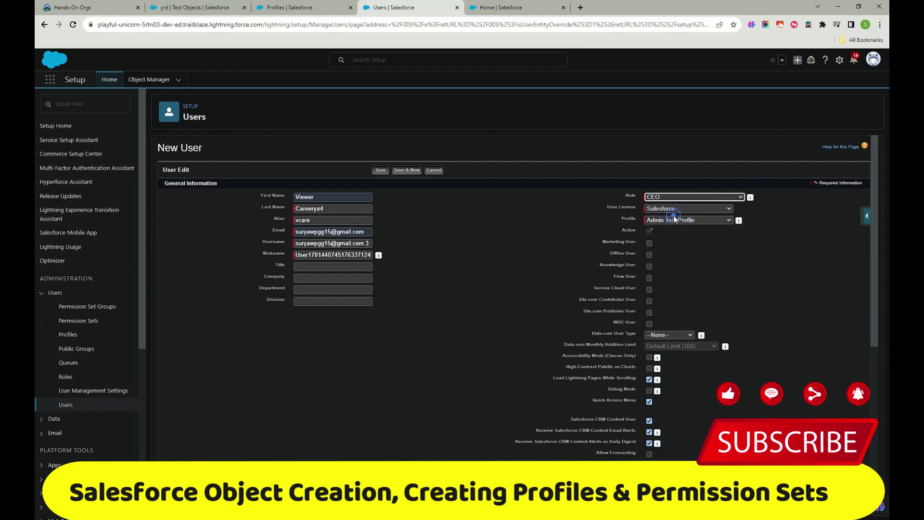
scroll(648, 232, "down", 6)
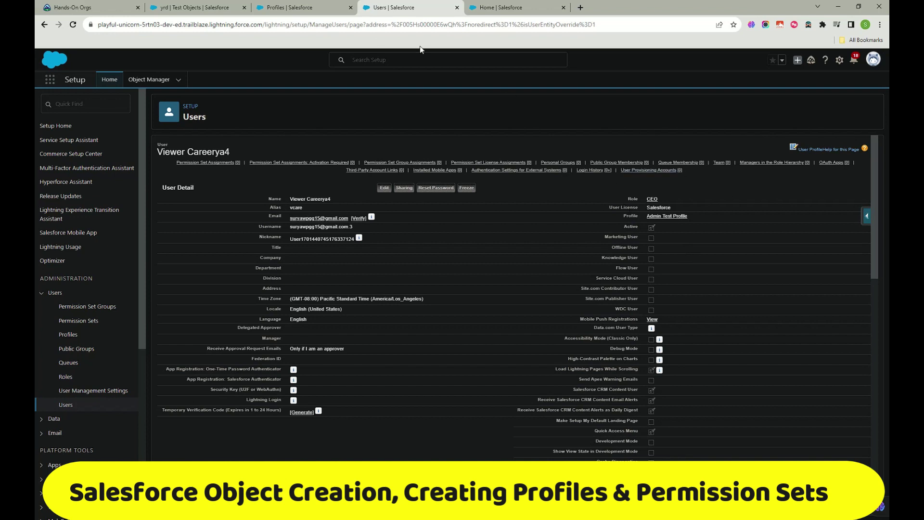
Step: Return to the Admin Test Profile detail page in the Profiles browser tab
left_click(302, 8)
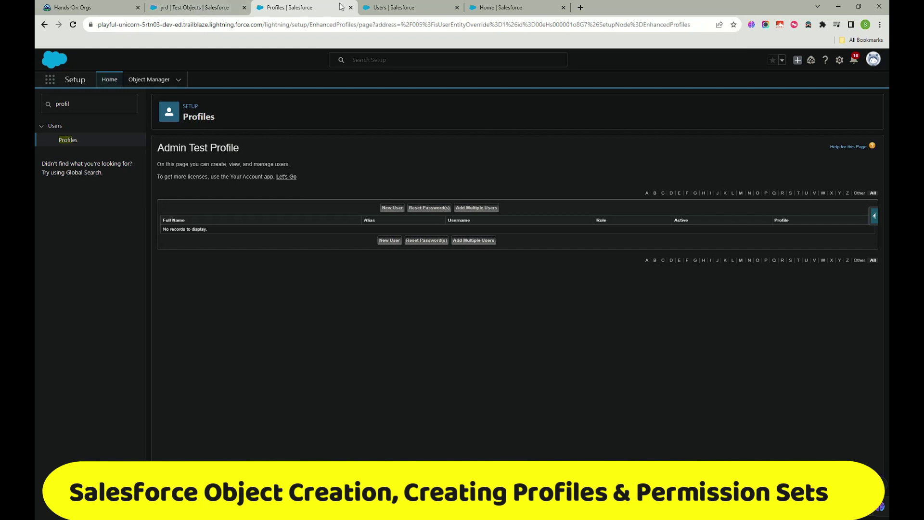
left_click(45, 26)
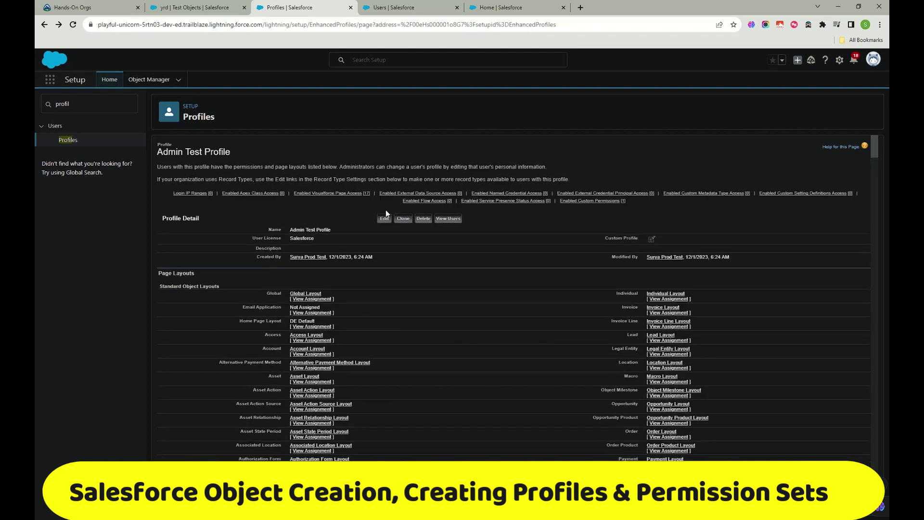
left_click(383, 220)
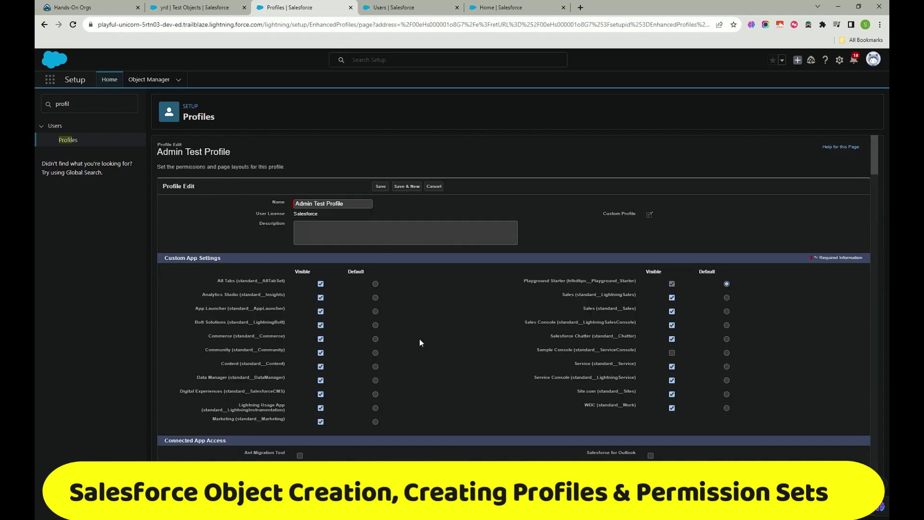
scroll(394, 299, "down", 15)
scroll(336, 310, "down", 10)
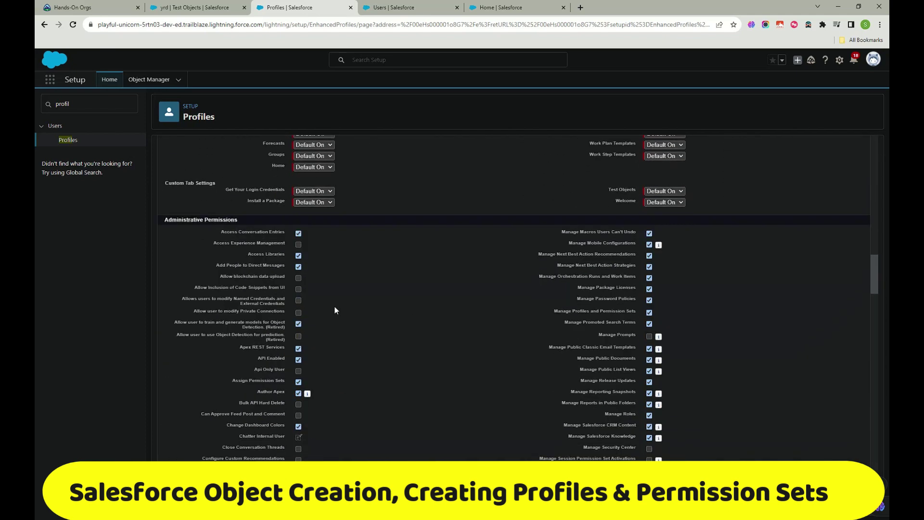
scroll(308, 238, "up", 4)
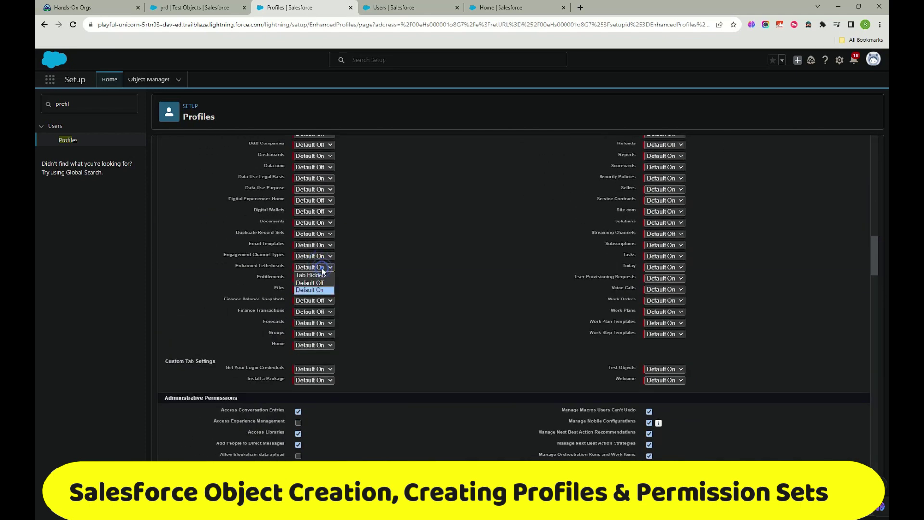
scroll(358, 311, "down", 20)
scroll(358, 311, "down", 10)
scroll(359, 307, "up", 15)
scroll(361, 309, "up", 10)
scroll(360, 306, "up", 10)
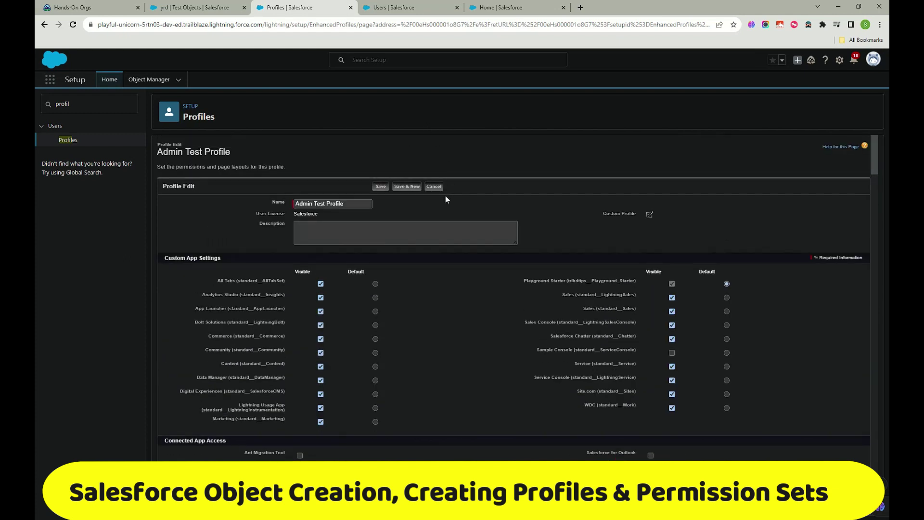
left_click(436, 186)
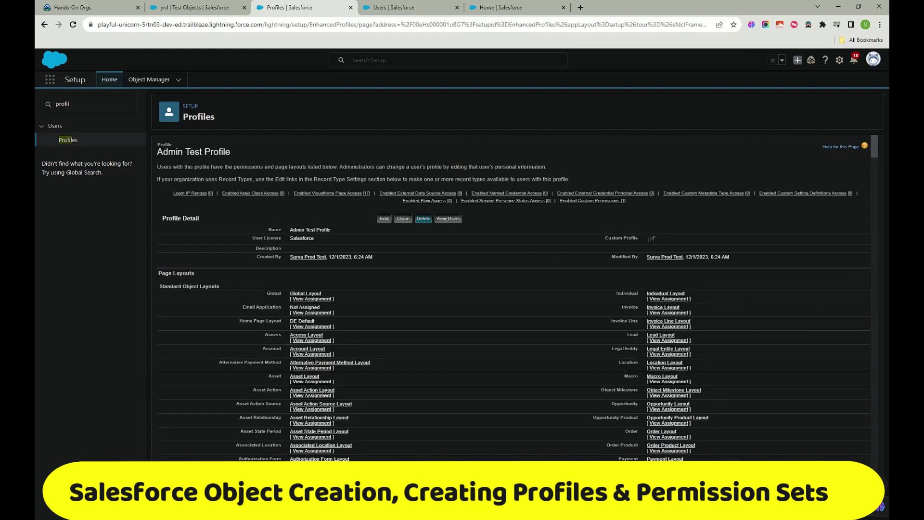
Step: View the Admin Test Profile's assigned users, then filter Quick Find with 'permi'
left_click(444, 219)
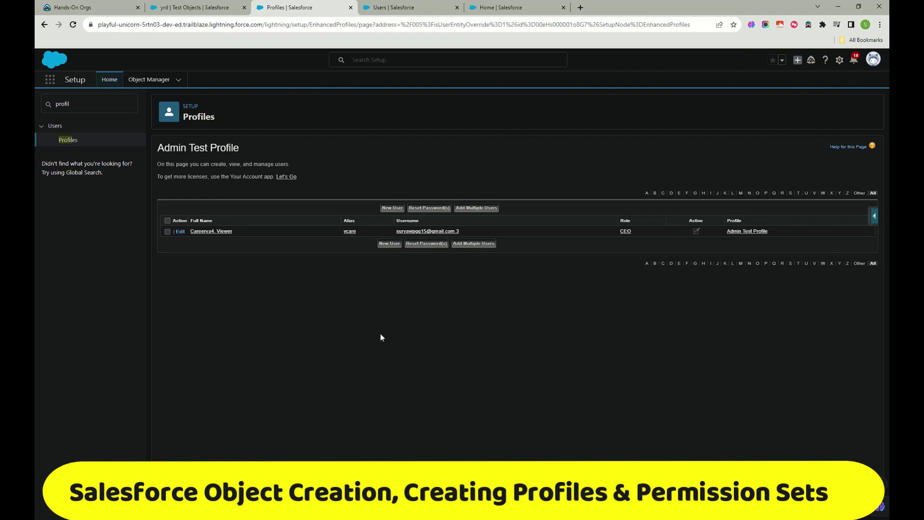
left_click_drag(93, 101, 35, 105)
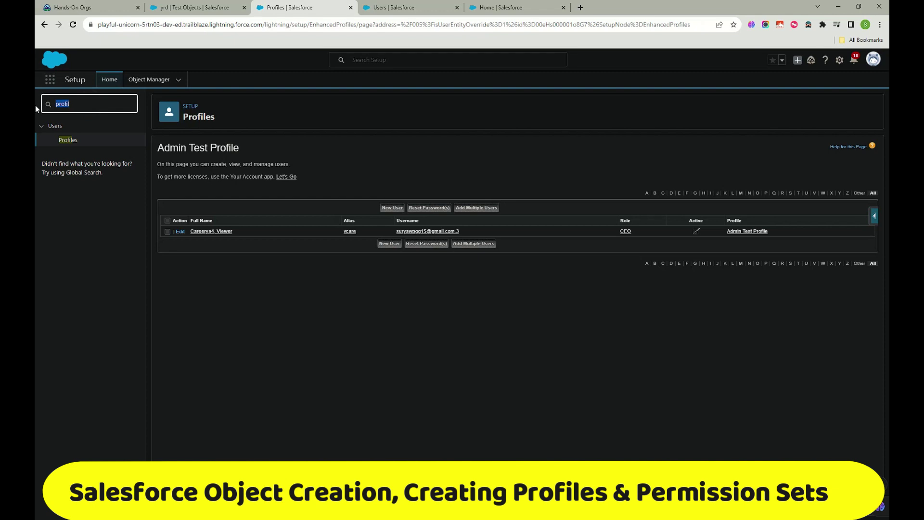
key("BackSpace")
type("p")
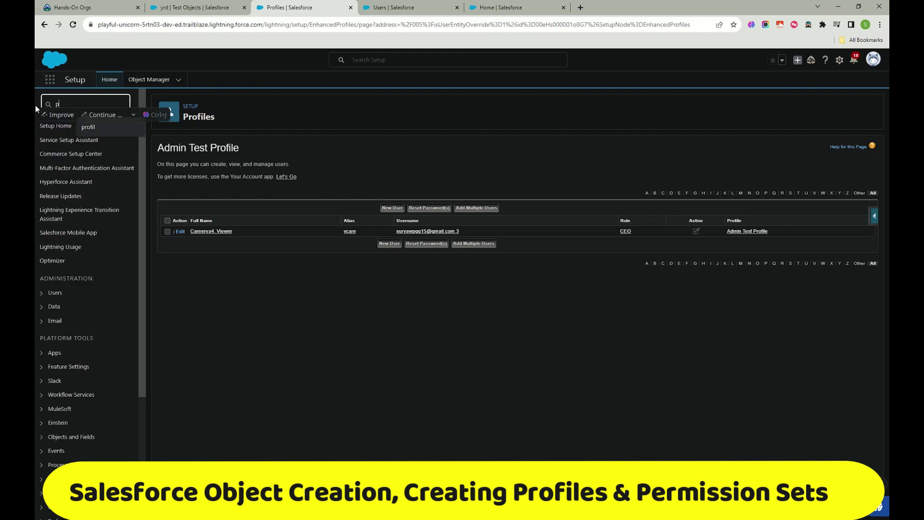
type("ermi")
Step: Go to Permission Sets and handwrite notes about Sales access to accounts and opportunities
left_click(76, 154)
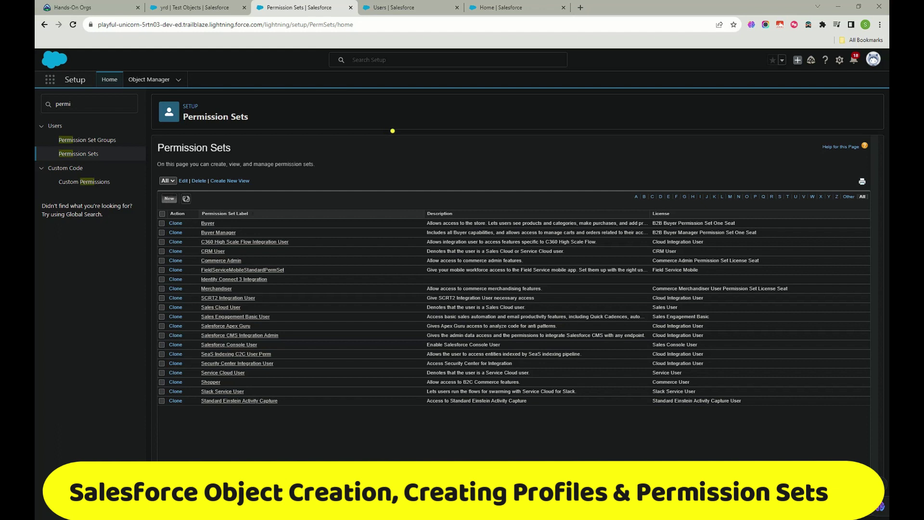
left_click_drag(373, 117, 417, 117)
mouse_move(391, 118)
left_mouse_down()
mouse_move(391, 153)
mouse_move(380, 147)
mouse_move(427, 170)
mouse_move(465, 154)
mouse_move(499, 168)
mouse_move(580, 152)
mouse_move(571, 168)
left_mouse_up()
mouse_move(605, 138)
left_mouse_down()
mouse_move(602, 171)
mouse_move(621, 166)
mouse_move(626, 150)
mouse_move(647, 154)
left_mouse_up()
left_click_drag(667, 134, 671, 147)
left_click_drag(689, 85, 691, 171)
mouse_move(722, 122)
left_mouse_down()
mouse_move(708, 144)
mouse_move(727, 125)
left_mouse_up()
mouse_move(732, 123)
left_mouse_down()
mouse_move(744, 155)
mouse_move(751, 109)
left_mouse_up()
mouse_move(751, 110)
left_mouse_down()
mouse_move(776, 156)
mouse_move(785, 120)
left_mouse_up()
left_click_drag(805, 87, 807, 139)
left_click_drag(806, 133, 865, 124)
left_click_drag(793, 110, 821, 101)
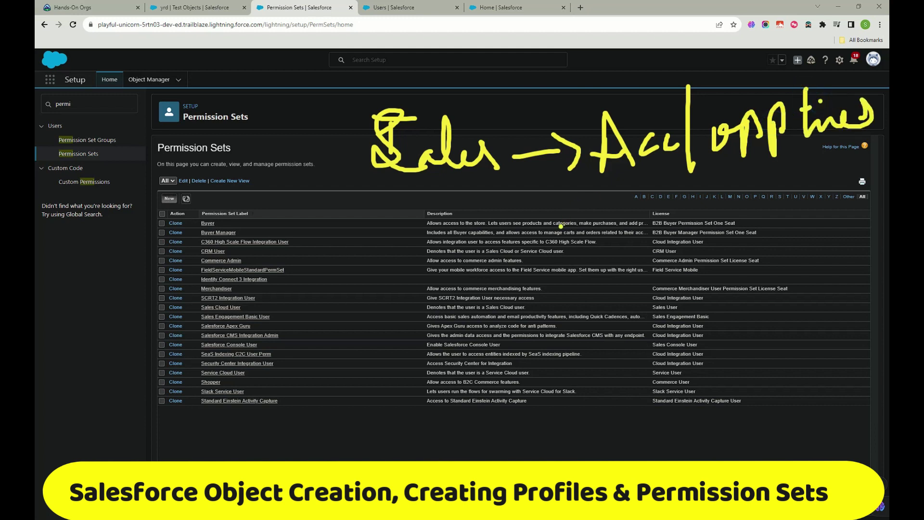
Step: Annotate arrows and boxes around Cases and a P1 note, then erase all annotations
mouse_move(377, 448)
left_mouse_down()
mouse_move(424, 447)
mouse_move(432, 459)
left_mouse_up()
mouse_move(471, 429)
left_mouse_down()
mouse_move(481, 454)
mouse_move(502, 442)
mouse_move(592, 439)
left_mouse_up()
mouse_move(455, 105)
left_mouse_down()
mouse_move(484, 72)
mouse_move(514, 69)
mouse_move(500, 96)
left_mouse_up()
mouse_move(577, 95)
left_mouse_down()
mouse_move(592, 186)
mouse_move(842, 67)
mouse_move(888, 94)
mouse_move(691, 195)
mouse_move(590, 189)
left_mouse_up()
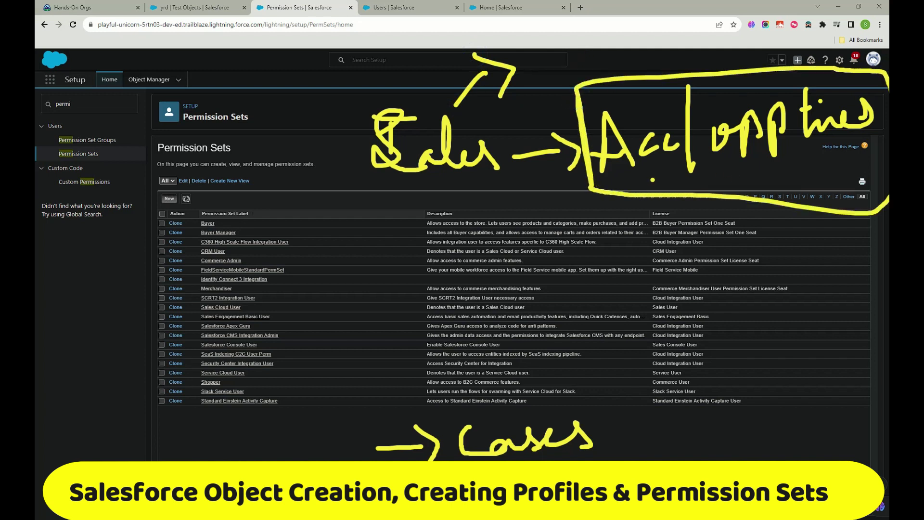
mouse_move(653, 180)
left_mouse_down()
mouse_move(744, 188)
mouse_move(804, 173)
left_mouse_up()
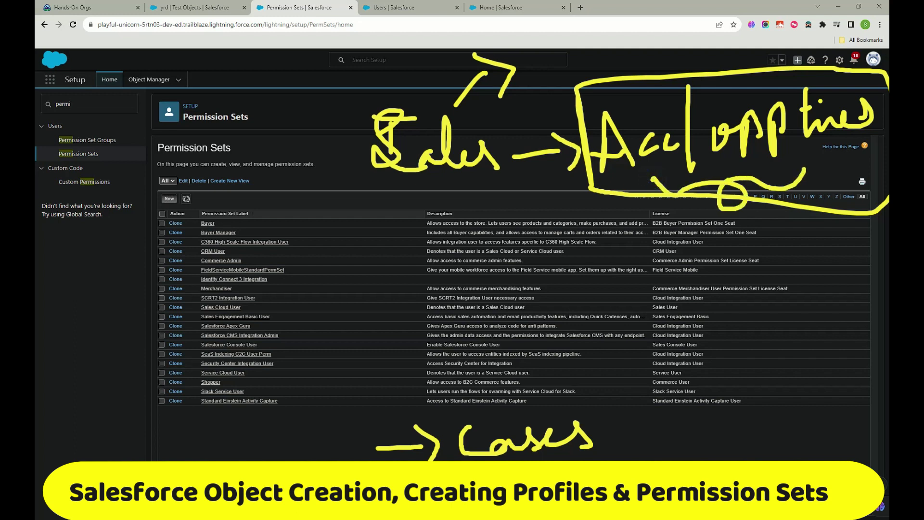
mouse_move(501, 460)
left_mouse_down()
mouse_move(616, 426)
mouse_move(481, 412)
mouse_move(449, 450)
left_mouse_up()
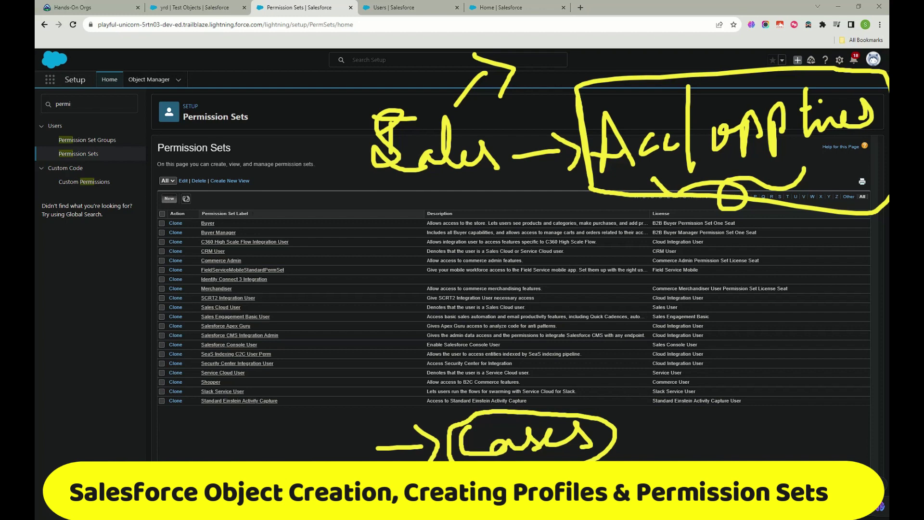
mouse_move(673, 428)
left_mouse_down()
mouse_move(669, 462)
mouse_move(726, 459)
mouse_move(773, 436)
mouse_move(779, 460)
mouse_move(654, 440)
mouse_move(655, 462)
left_mouse_up()
mouse_move(650, 421)
left_mouse_down()
mouse_move(823, 404)
mouse_move(824, 463)
left_mouse_up()
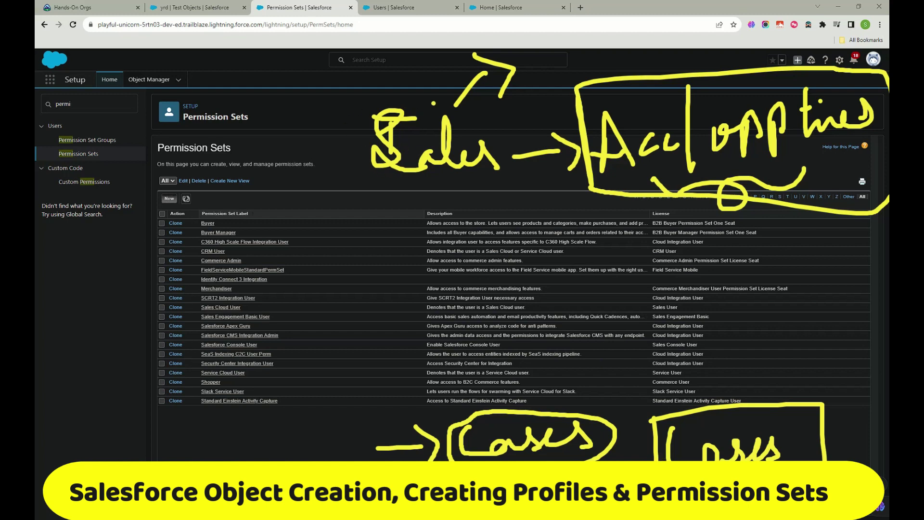
mouse_move(427, 206)
left_mouse_down()
mouse_move(436, 176)
mouse_move(470, 211)
left_mouse_up()
mouse_move(378, 233)
left_mouse_down()
mouse_move(381, 268)
mouse_move(385, 248)
mouse_move(408, 273)
left_mouse_up()
left_click(418, 250)
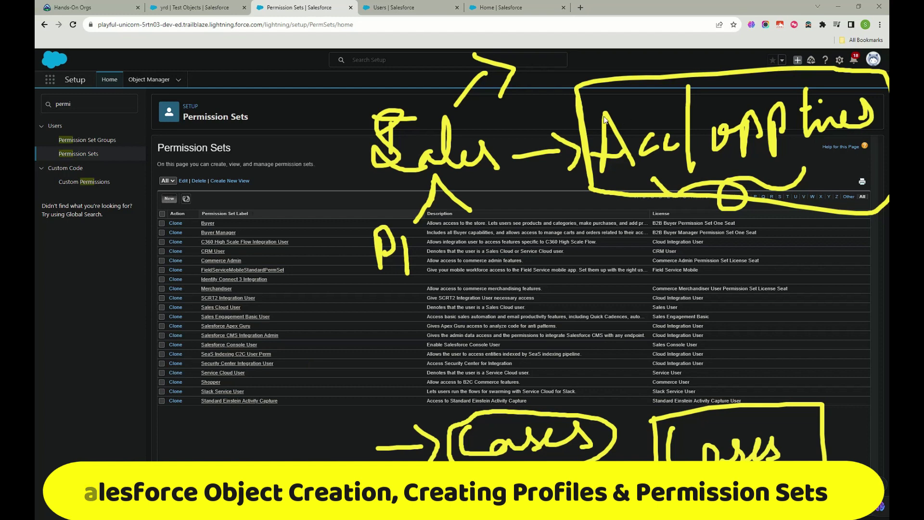
key("Escape")
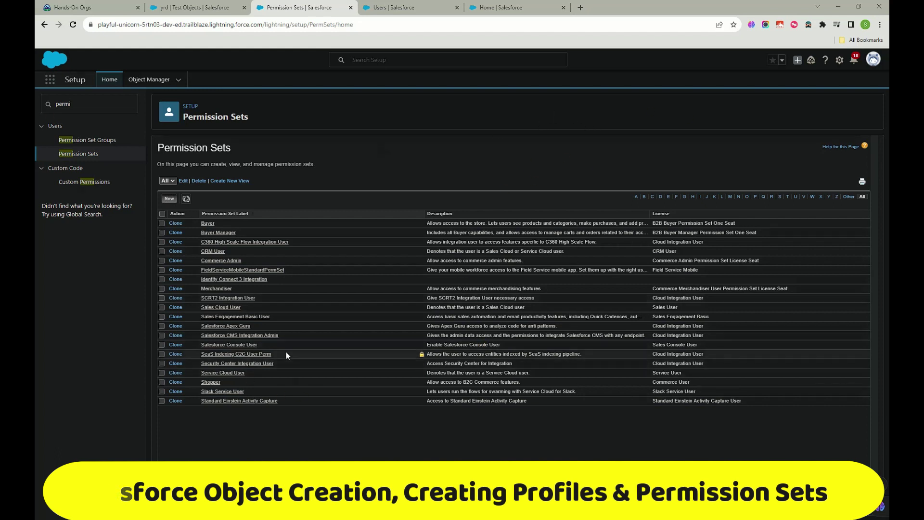
Step: Create a new permission set labelled 'TEst permission set forCases' with API name TEst_permission_set_for_Cases
left_click(169, 199)
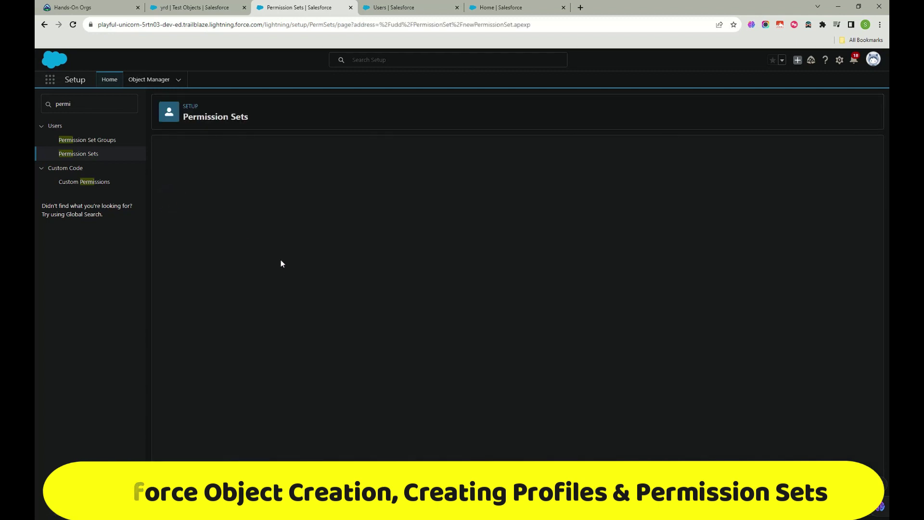
left_click(327, 214)
left_click(367, 233)
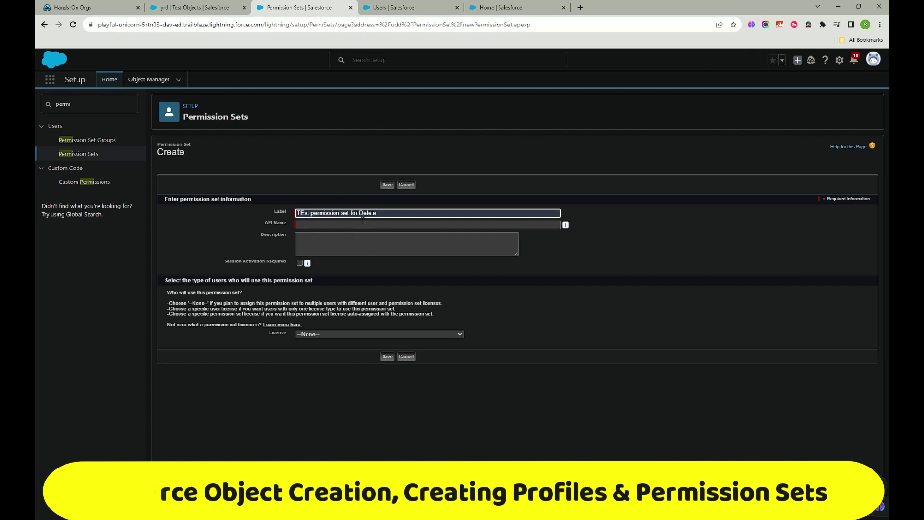
left_click_drag(380, 213, 359, 215)
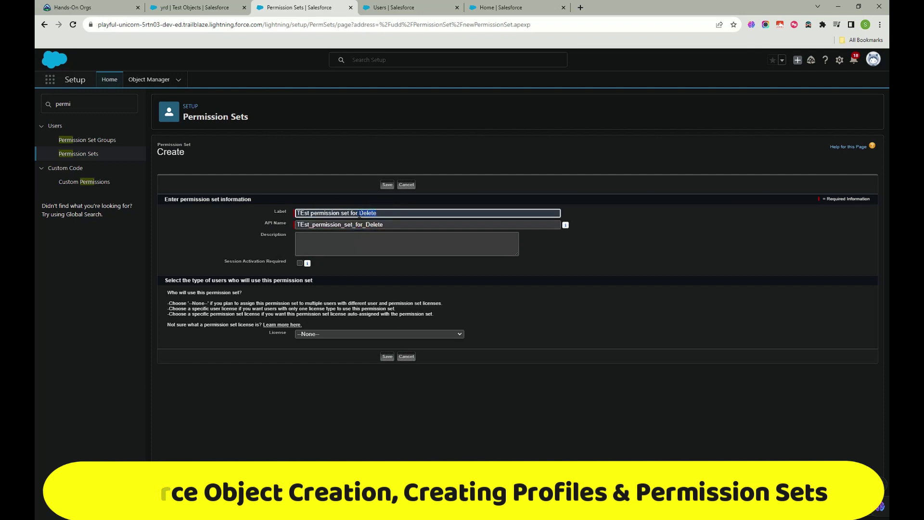
type("Cases")
left_click_drag(365, 226, 411, 226)
type("Cases")
Step: Leave the license as --None-- and save the permission set
left_click(371, 247)
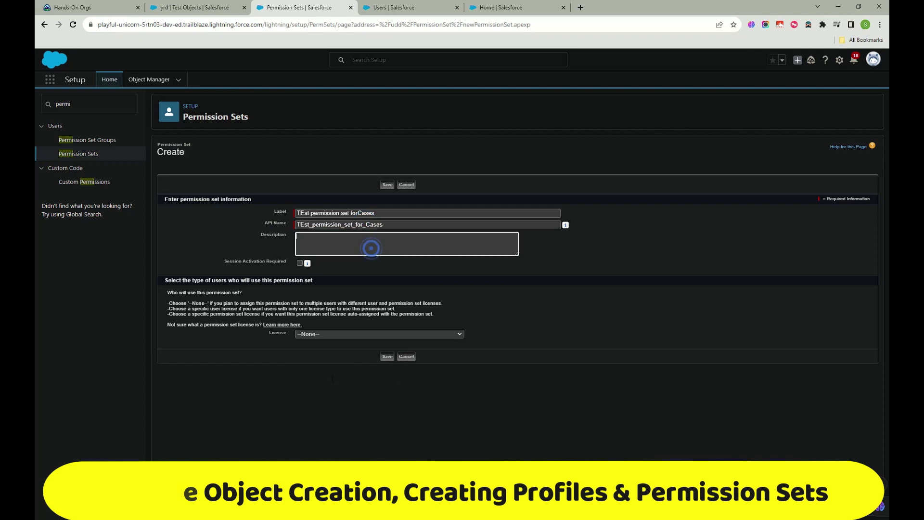
left_click(351, 334)
scroll(332, 428, "down", 3)
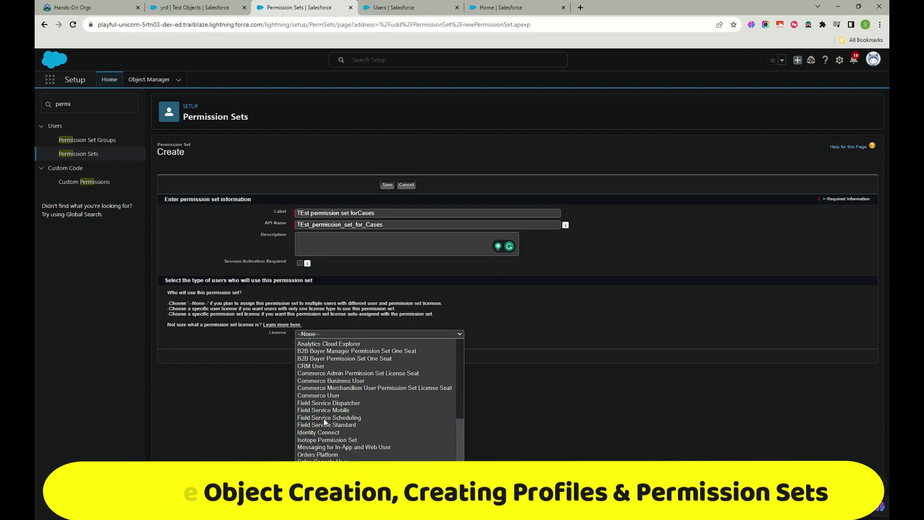
left_click(561, 390)
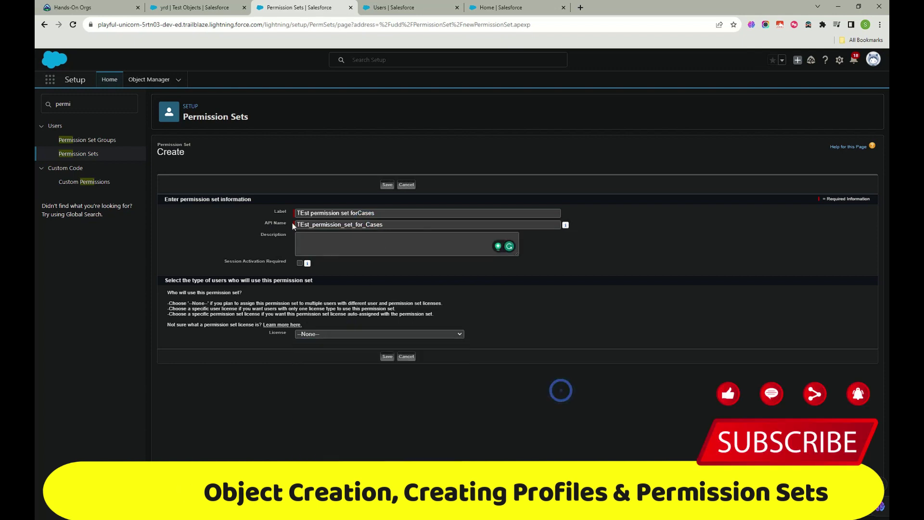
left_click(385, 357)
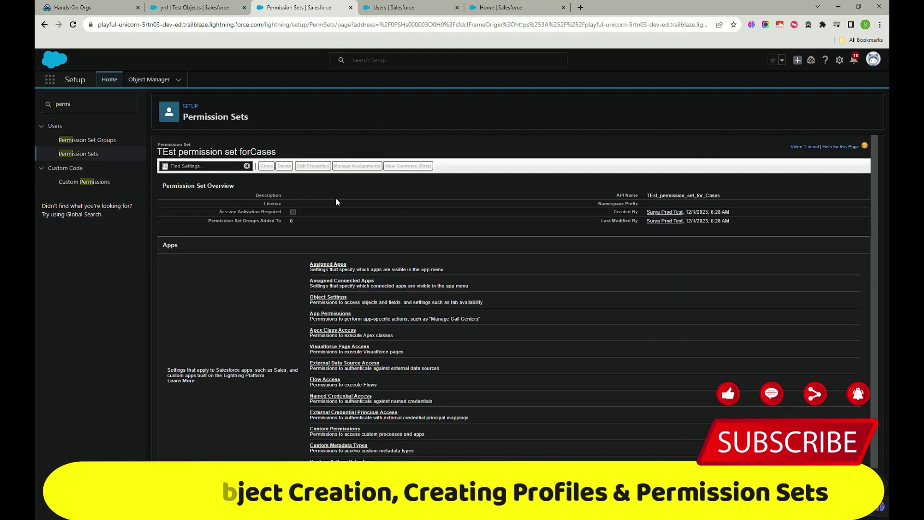
Step: Open the permission set's Object Settings and select the Cases object
scroll(291, 339, "down", 1)
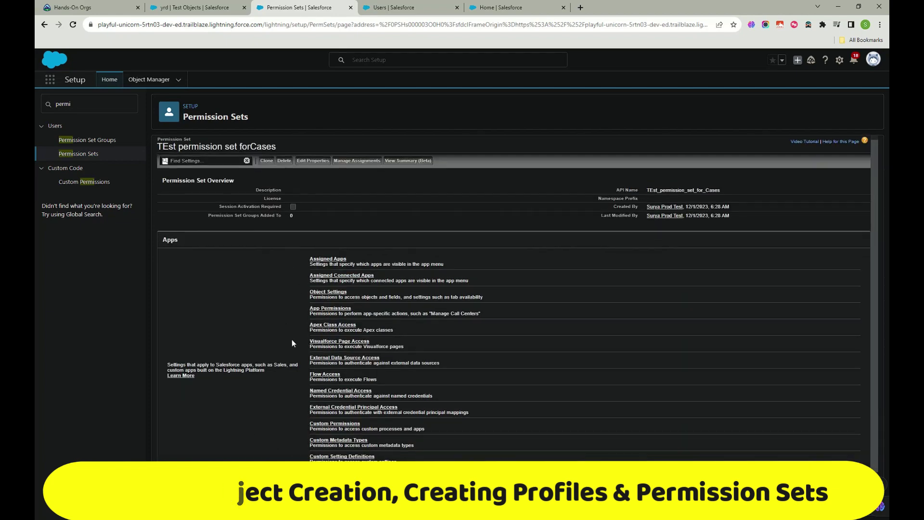
scroll(337, 318, "up", 1)
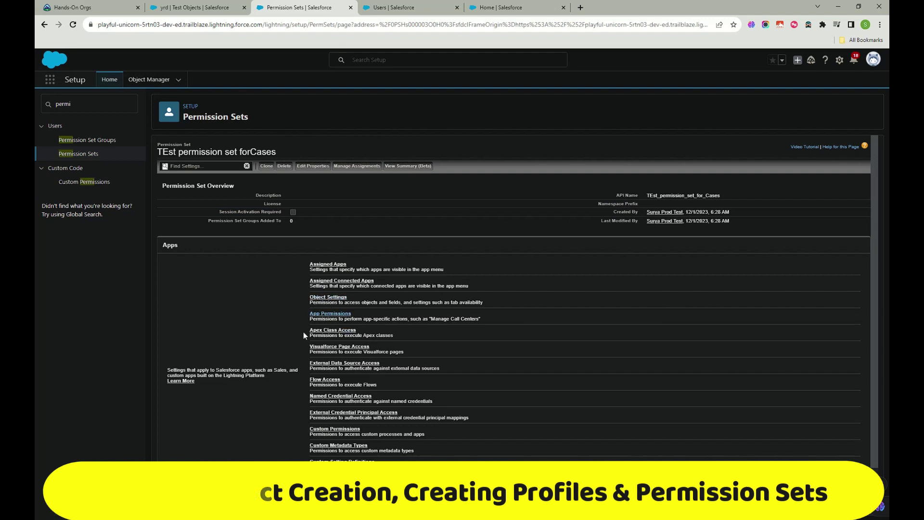
scroll(347, 332, "down", 1)
scroll(336, 301, "up", 1)
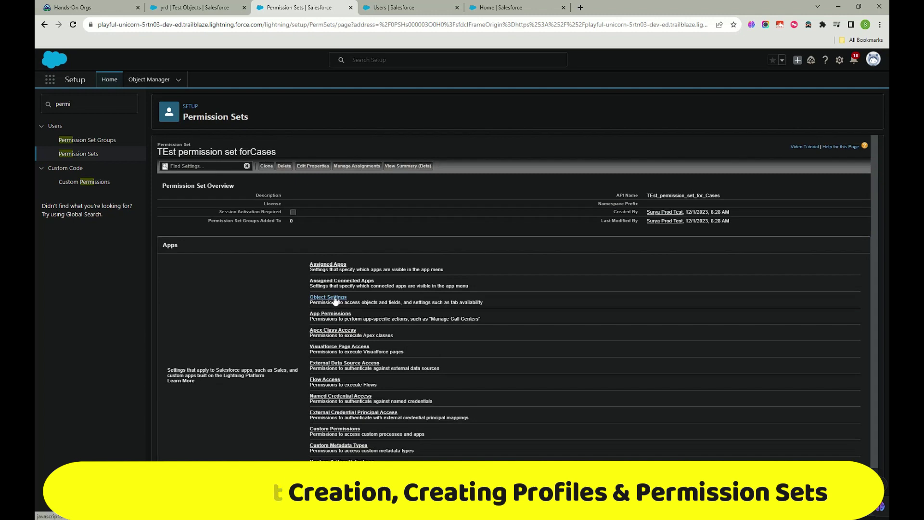
left_click(335, 298)
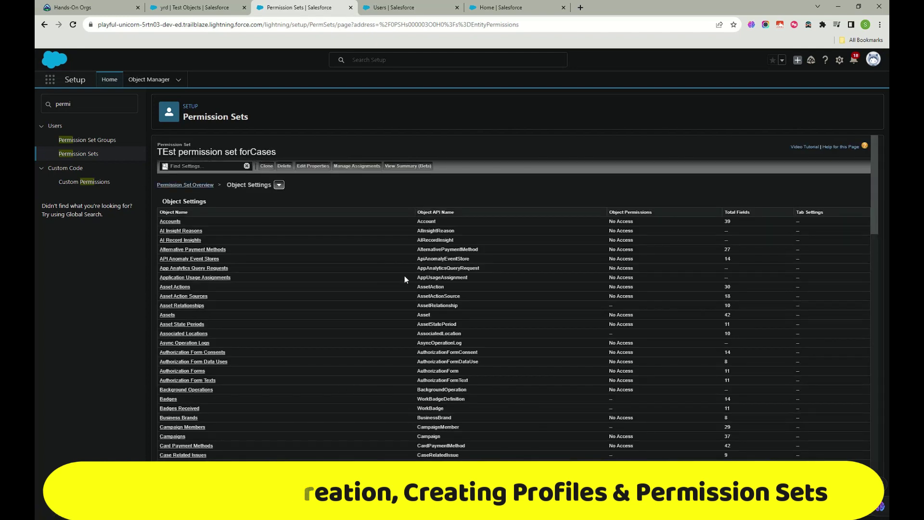
left_click(278, 186)
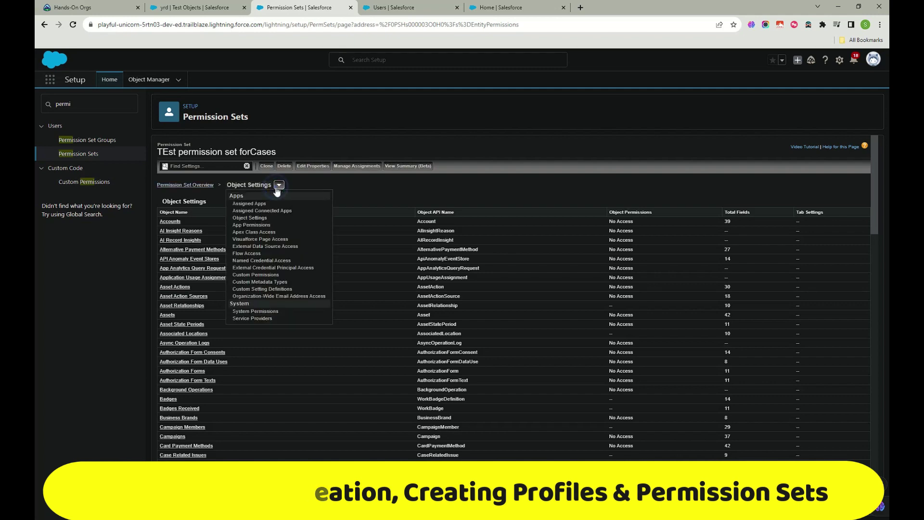
left_click(380, 176)
scroll(283, 256, "down", 2)
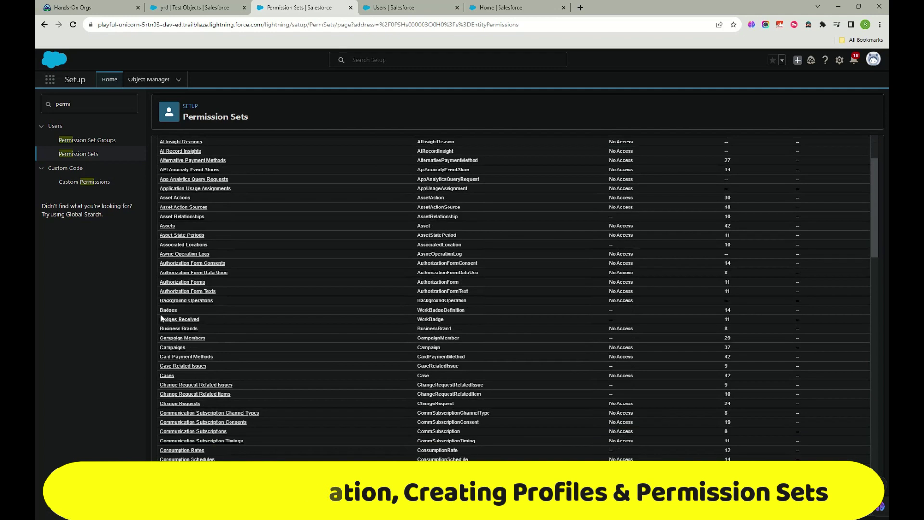
left_click(167, 375)
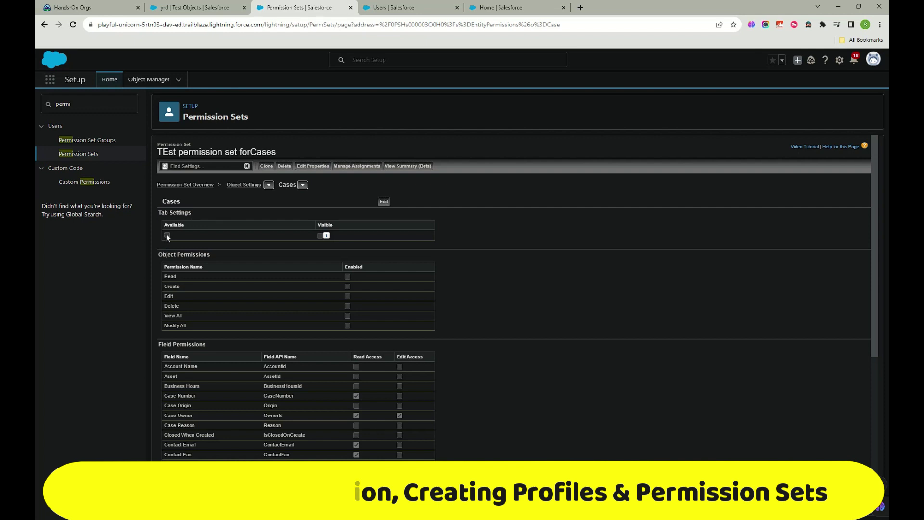
Step: Edit the Cases settings and tick the Tab Settings 'Available' checkbox
left_click(384, 201)
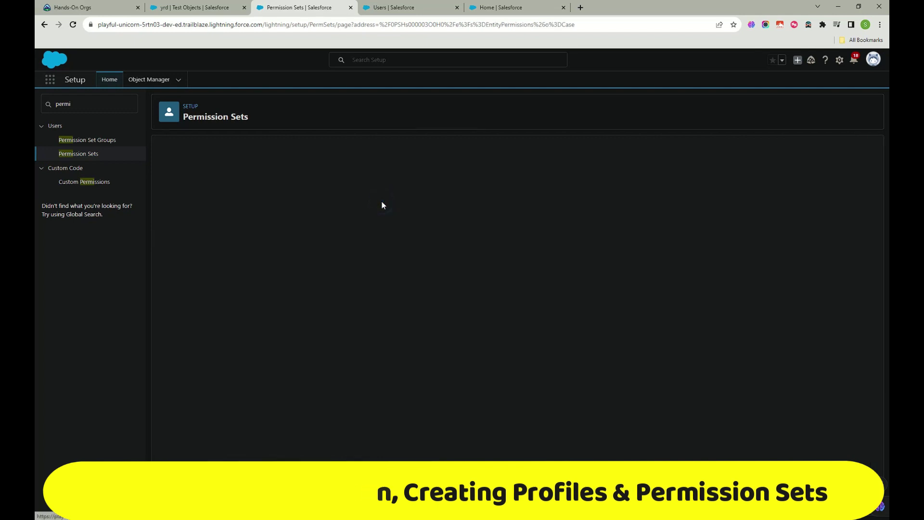
left_click(167, 238)
scroll(341, 243, "down", 3)
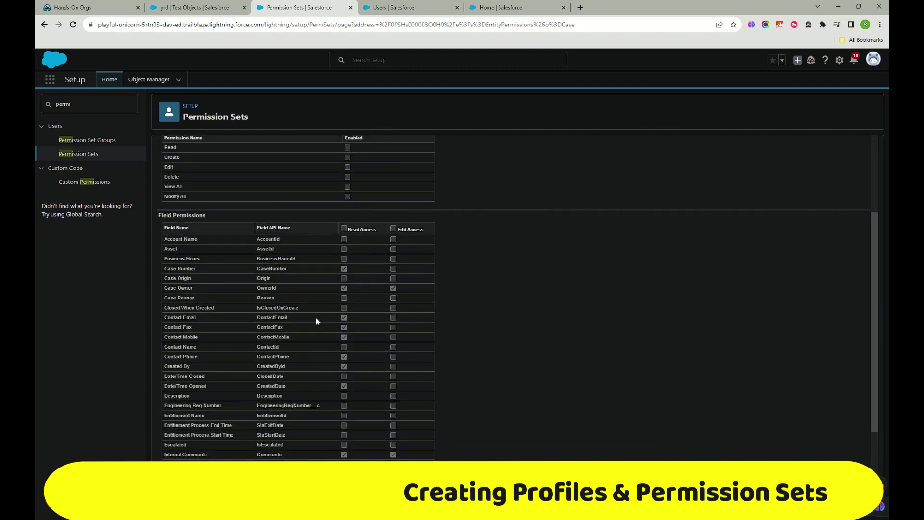
scroll(316, 317, "down", 3)
scroll(392, 366, "up", 5)
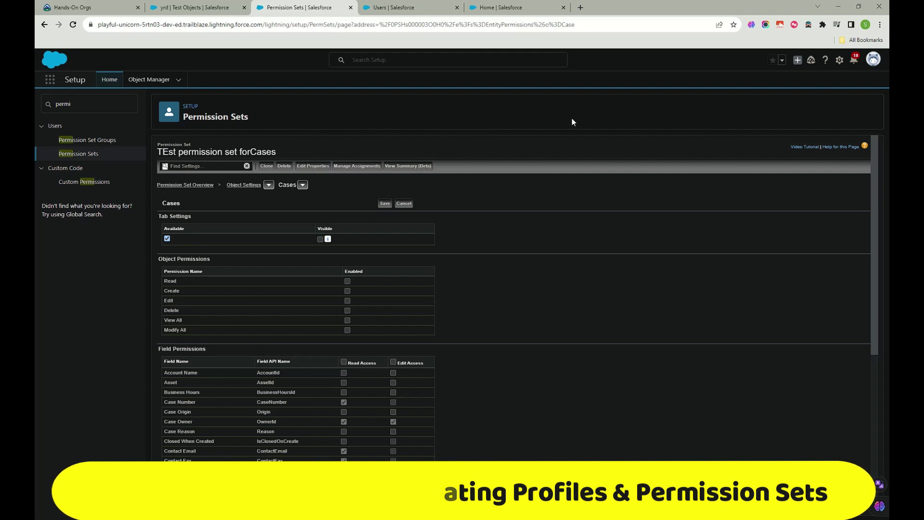
Step: Handwrite an 'OWD → P.S' note on screen, then clear the annotations
mouse_move(513, 222)
left_mouse_down()
mouse_move(530, 253)
mouse_move(513, 217)
mouse_move(556, 229)
mouse_move(576, 221)
mouse_move(593, 255)
left_mouse_up()
mouse_move(588, 218)
left_mouse_down()
mouse_move(607, 220)
mouse_move(595, 253)
mouse_move(676, 230)
mouse_move(655, 250)
mouse_move(480, 202)
mouse_move(598, 282)
mouse_move(615, 206)
left_mouse_up()
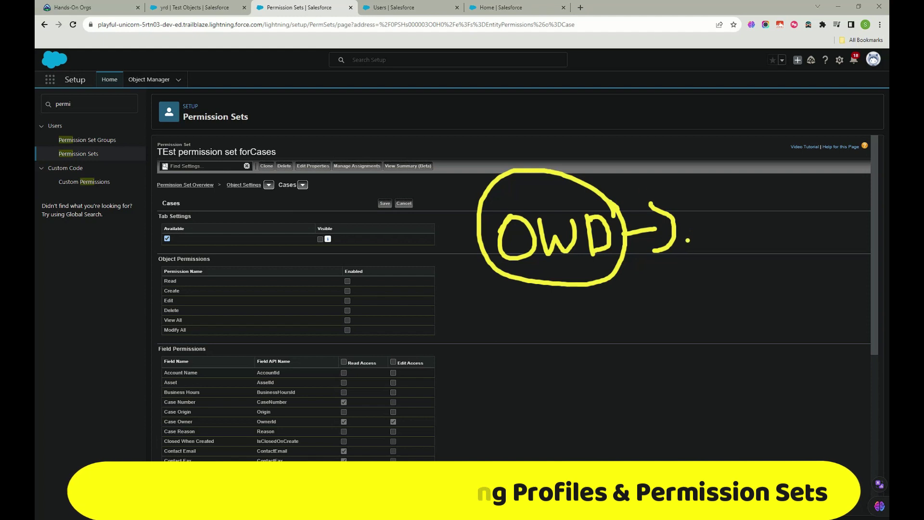
left_click_drag(708, 192, 712, 250)
mouse_move(706, 188)
left_mouse_down()
mouse_move(733, 213)
mouse_move(713, 225)
left_mouse_up()
left_click(738, 233)
mouse_move(776, 193)
left_mouse_down()
mouse_move(761, 190)
mouse_move(754, 245)
left_mouse_up()
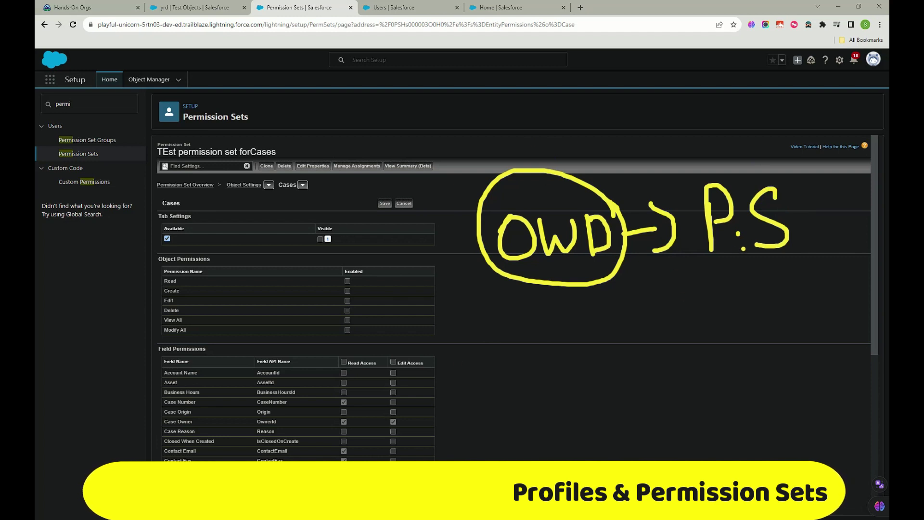
key("Escape")
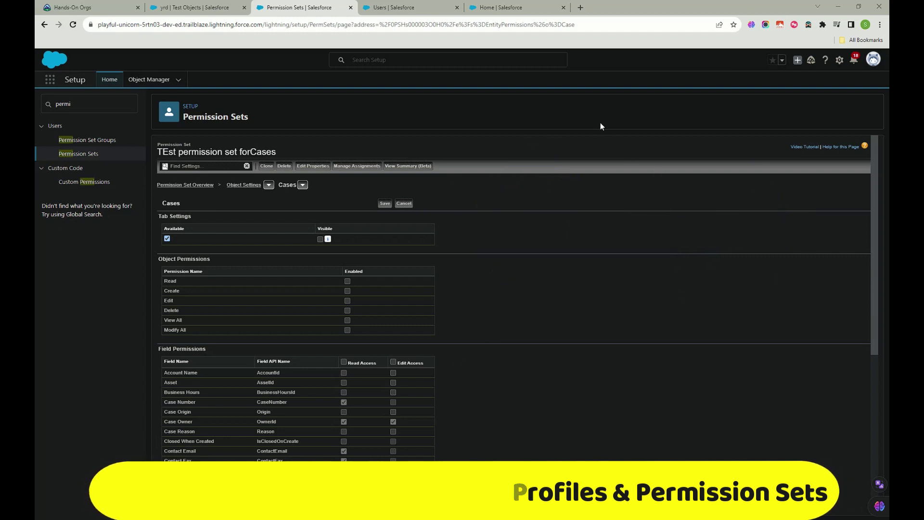
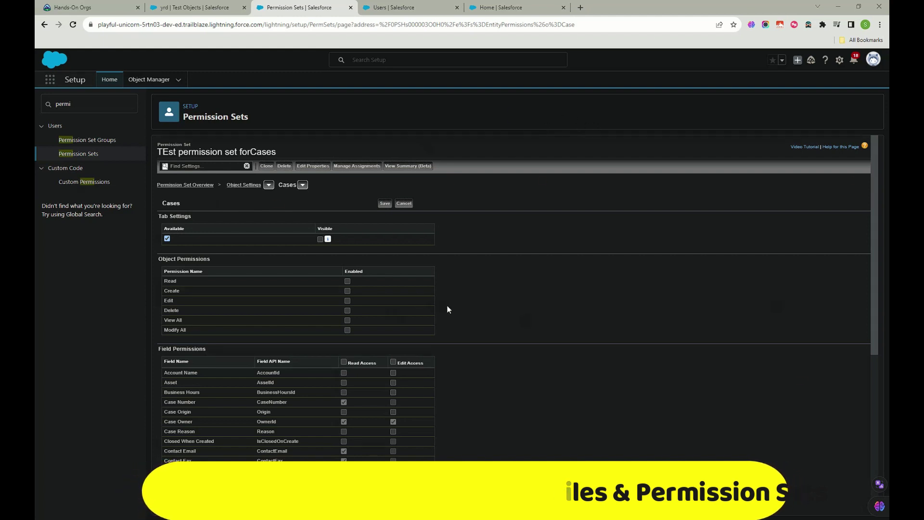
Step: Grant Read, Create, Edit and View All on Cases in TEst permission set forCases
left_click(347, 281)
left_click(347, 290)
left_click(347, 301)
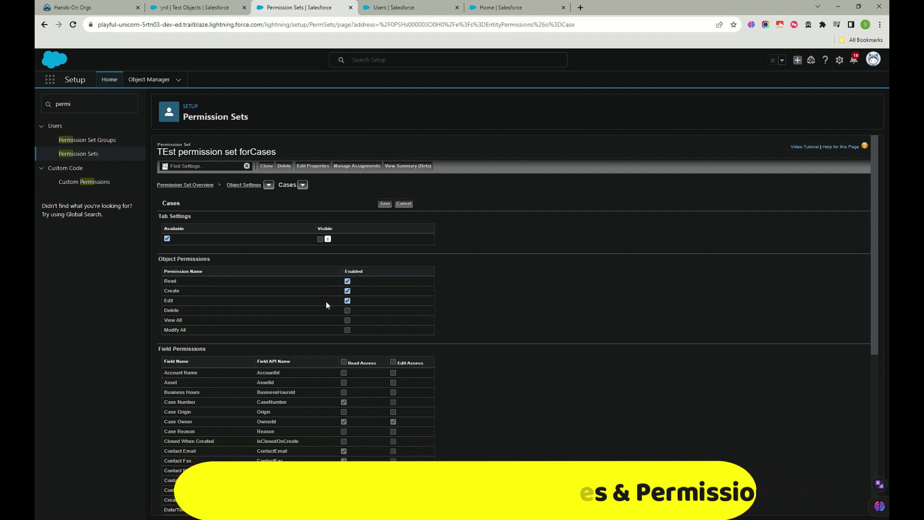
scroll(327, 298, "down", 2)
left_click(349, 231)
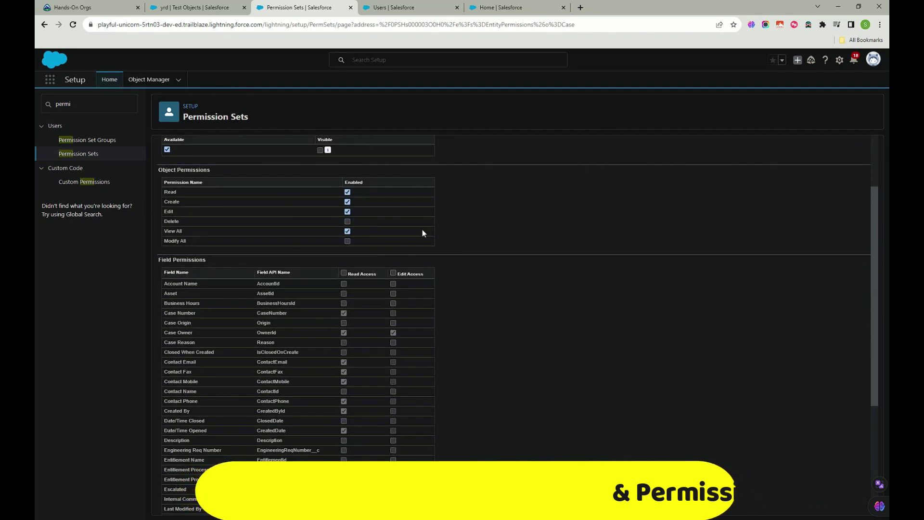
scroll(322, 270, "down", 4)
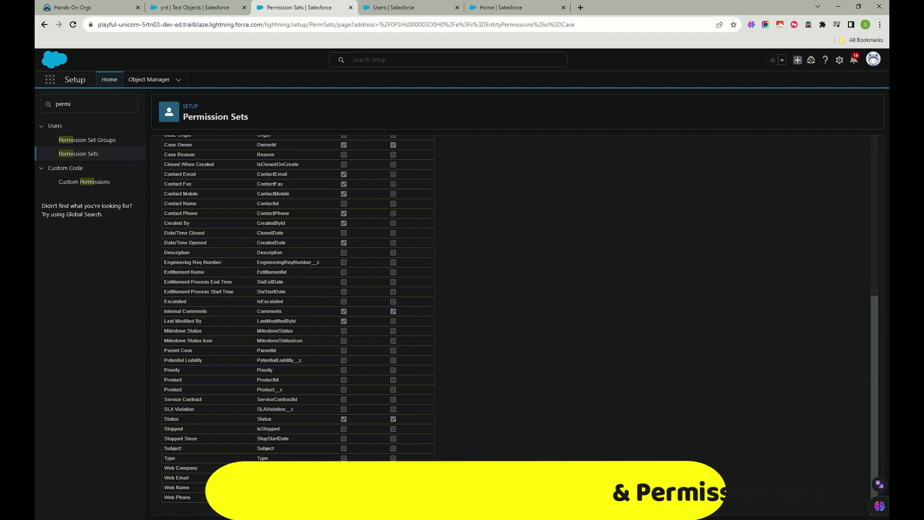
scroll(353, 447, "up", 6)
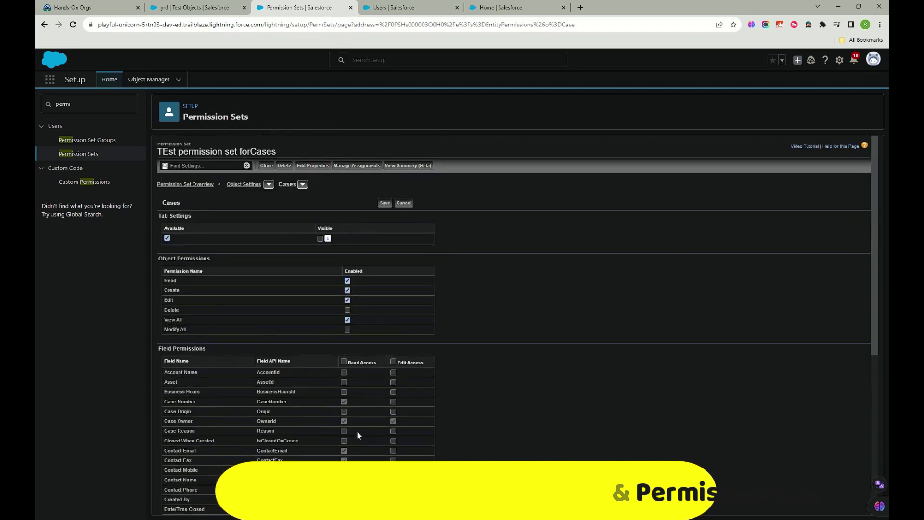
Step: Give read and edit access to all Case fields and save the Cases permissions
left_click(393, 362)
scroll(395, 364, "down", 6)
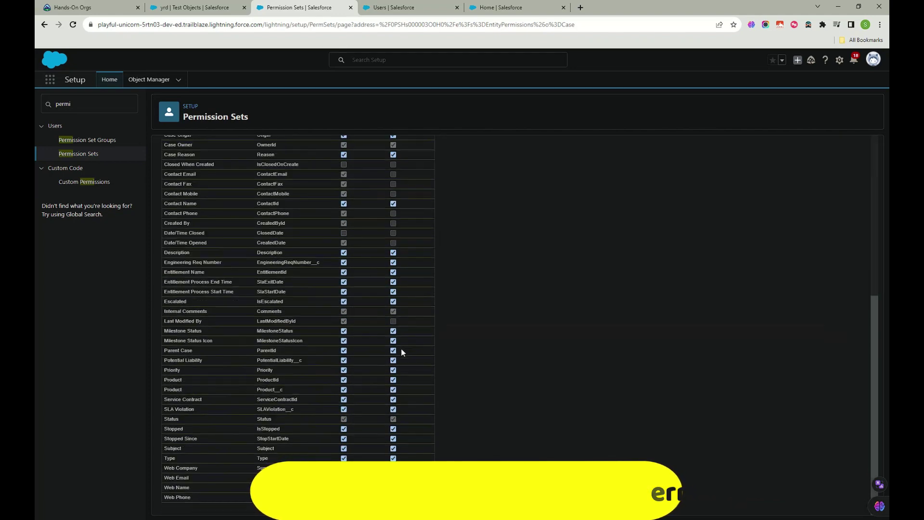
scroll(389, 450, "up", 6)
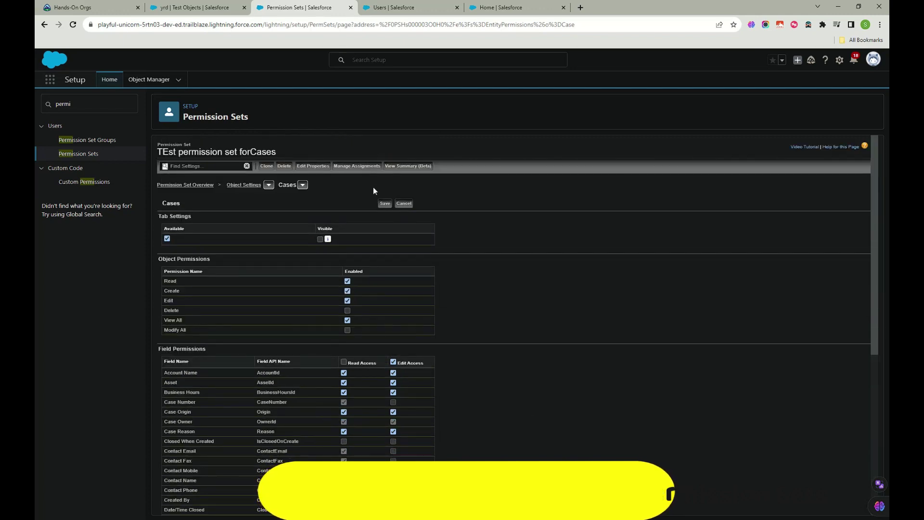
left_click(388, 204)
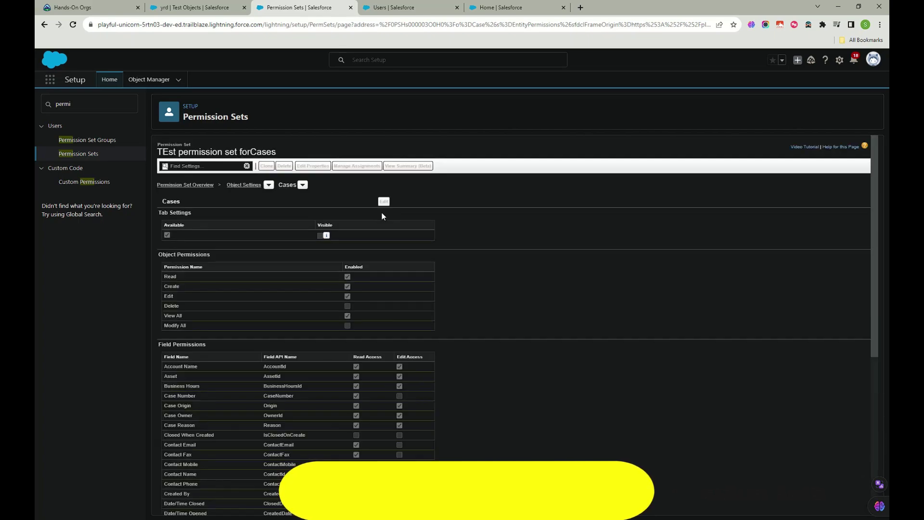
scroll(309, 275, "down", 5)
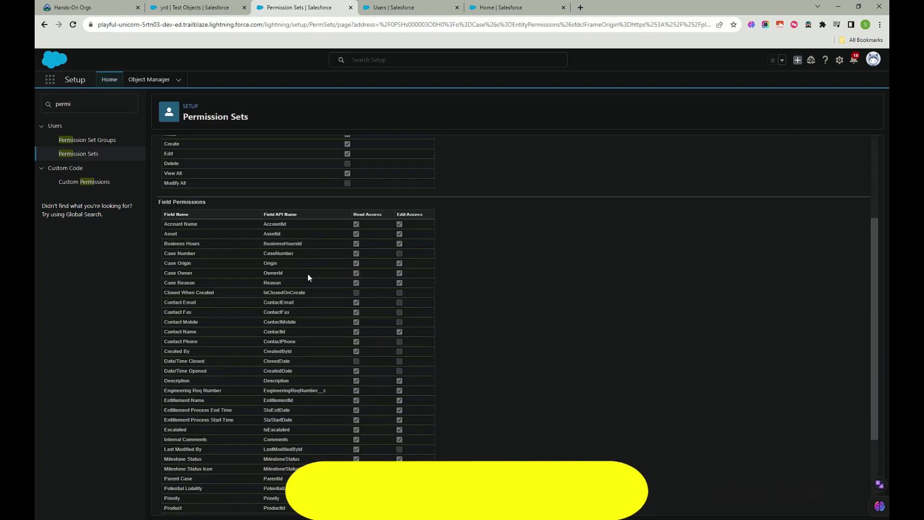
scroll(307, 274, "up", 5)
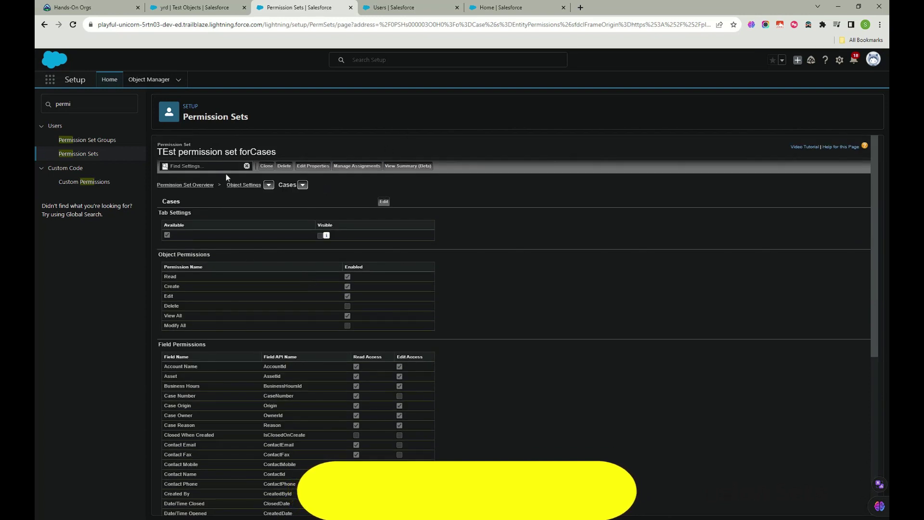
left_click_drag(159, 151, 280, 151)
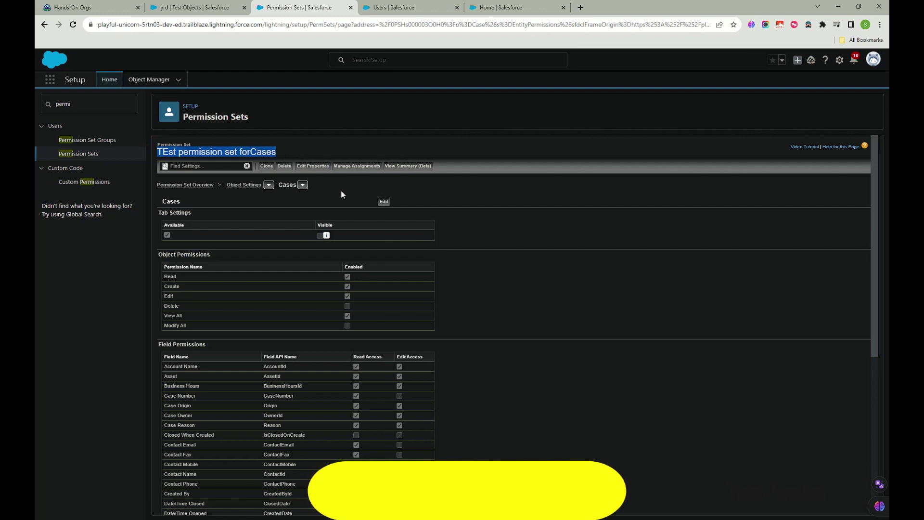
Step: Add Chatter Expert and two other users as new assignees of the permission set
left_click(356, 166)
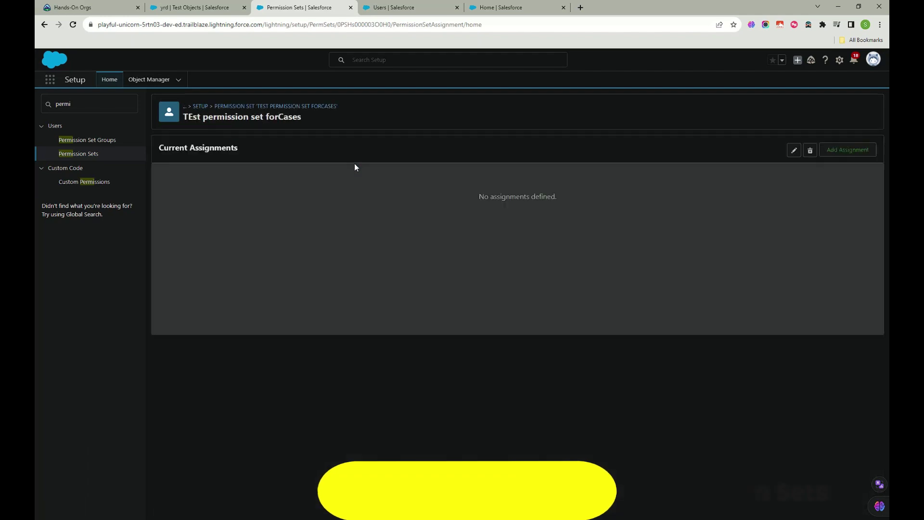
left_click(837, 148)
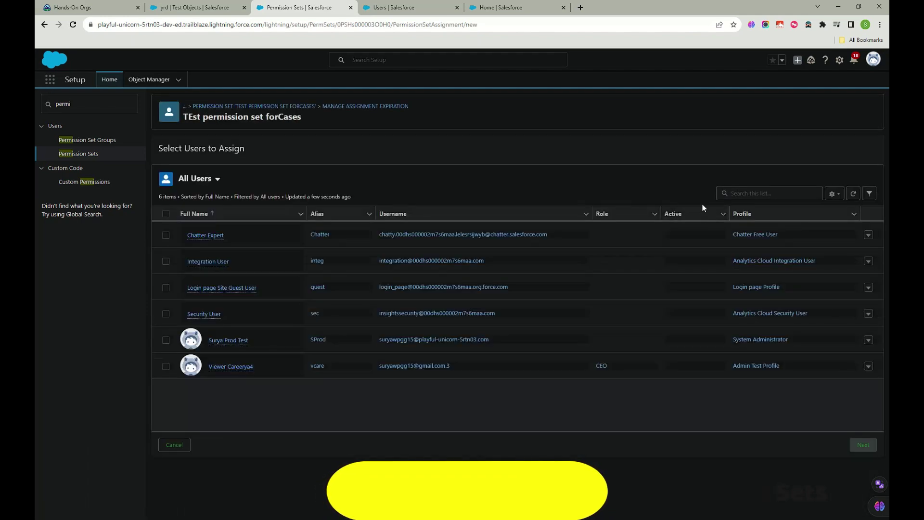
left_click(165, 235)
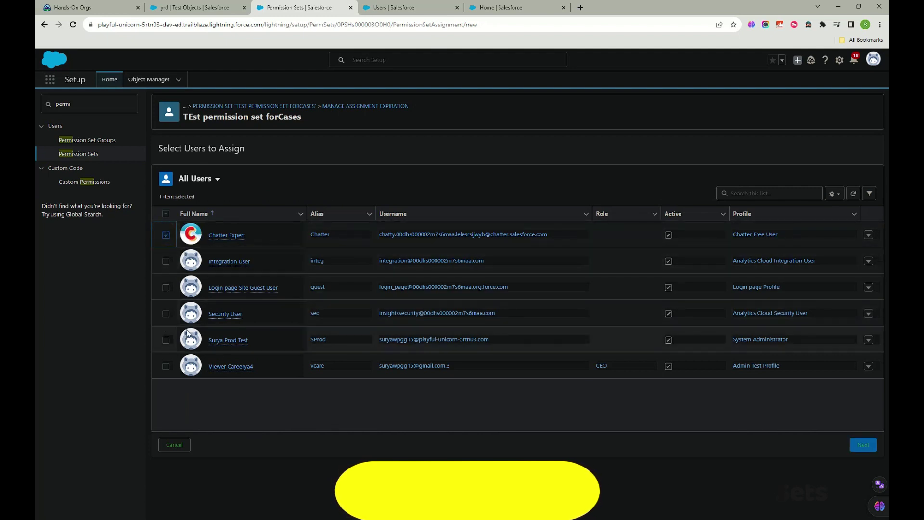
left_click(166, 341)
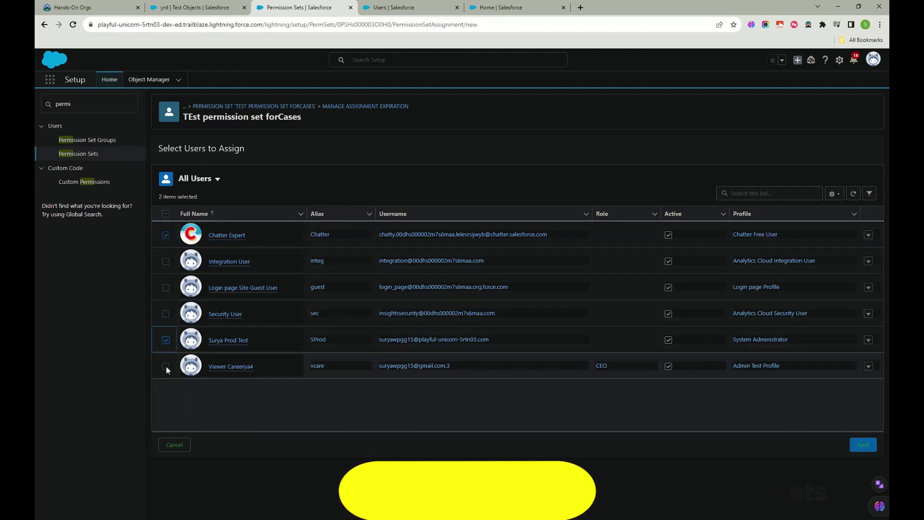
left_click(166, 365)
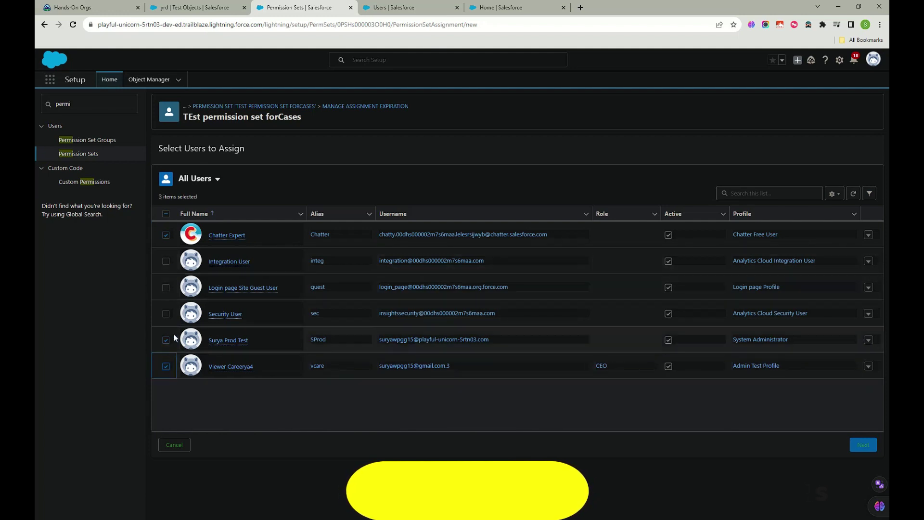
left_click(863, 446)
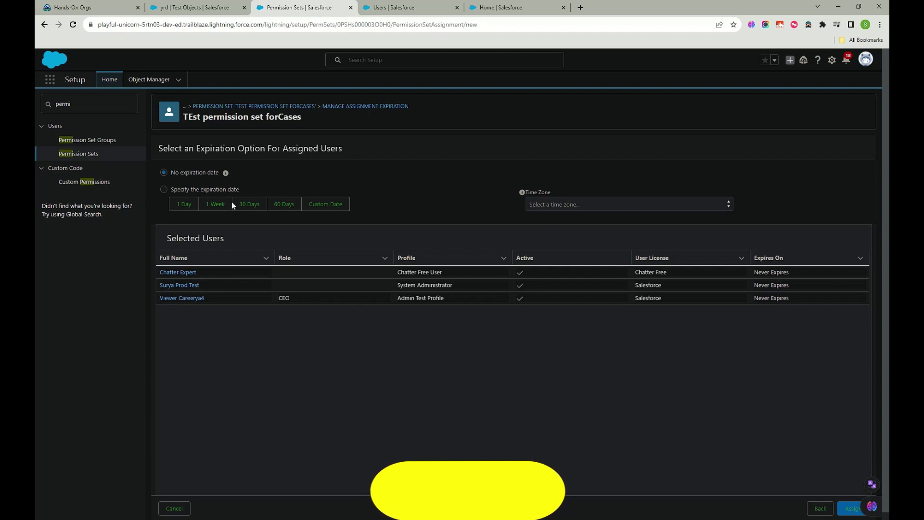
Step: Make the assignments expire after 1 day (Dec 2, 2023) and assign them
left_click(164, 189)
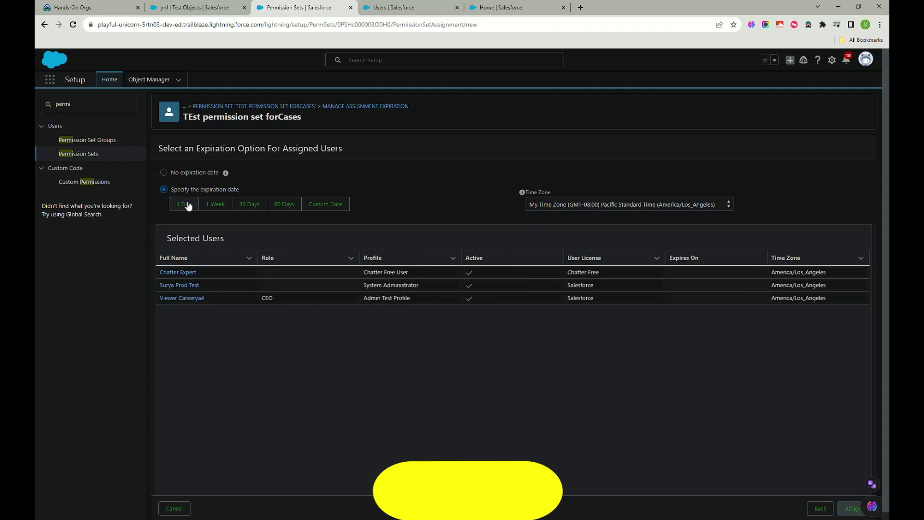
left_click(186, 205)
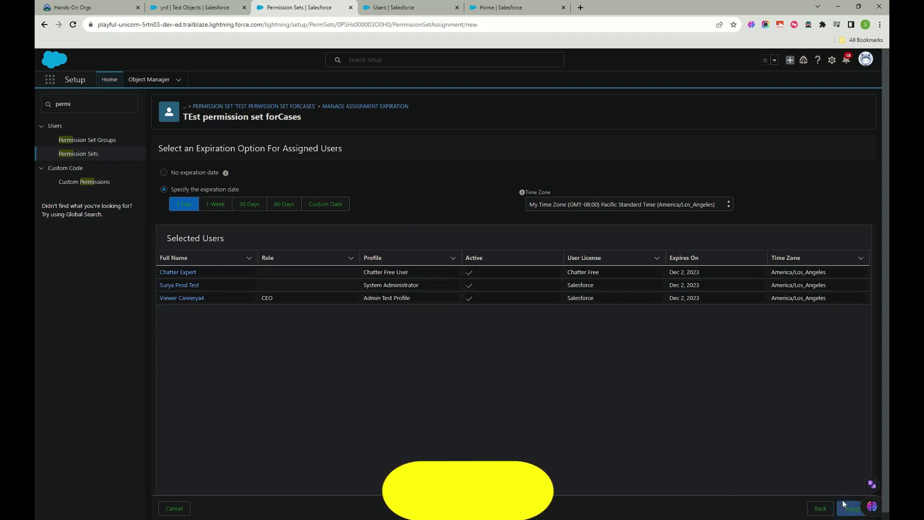
left_click(847, 506)
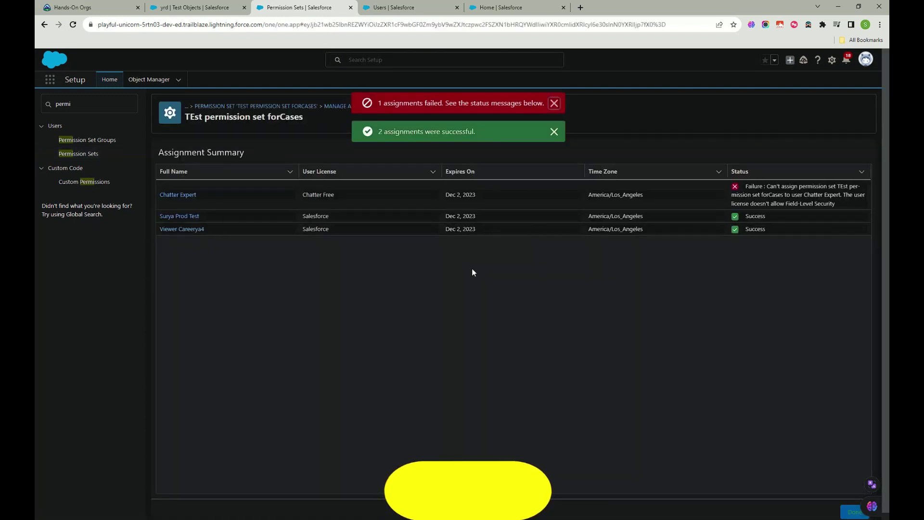
Step: Review the Chatter Expert assignment failure, then finish the Assignment Summary
left_click_drag(377, 103, 460, 103)
left_click_drag(766, 186, 863, 201)
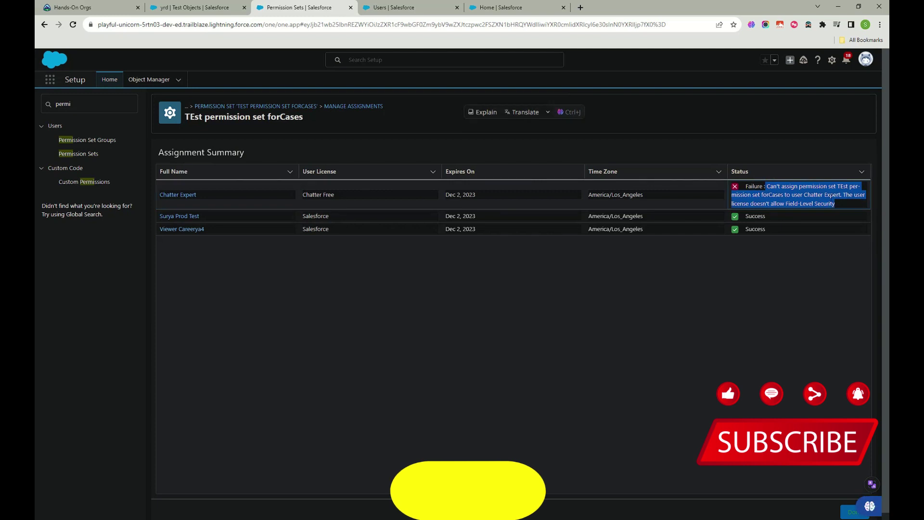
left_click_drag(804, 194, 845, 194)
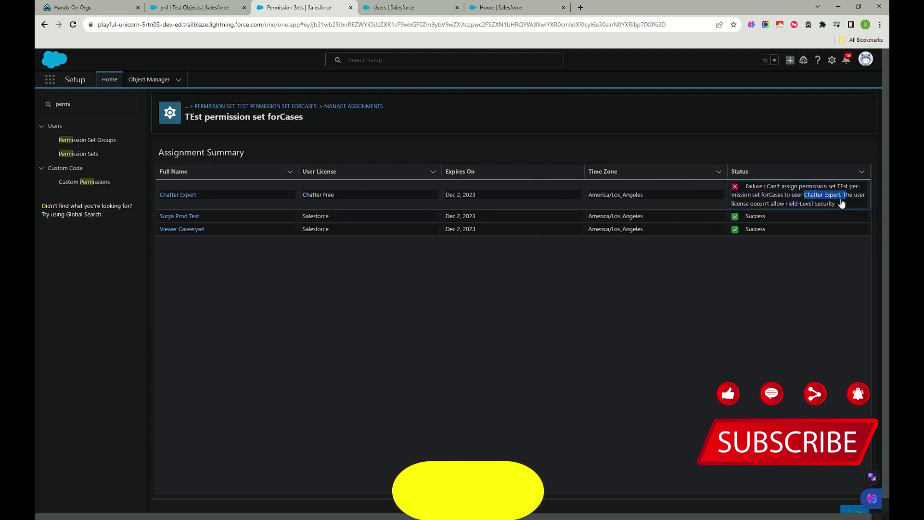
left_click(640, 295)
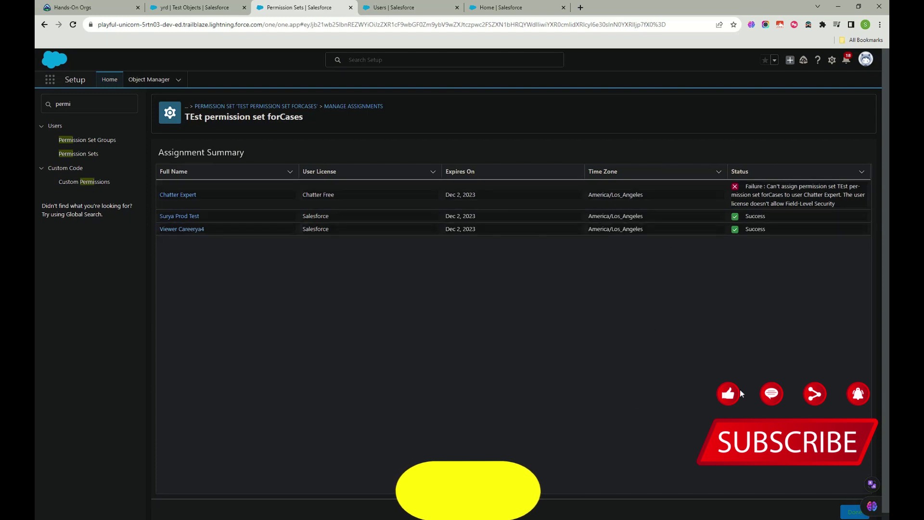
left_click(853, 511)
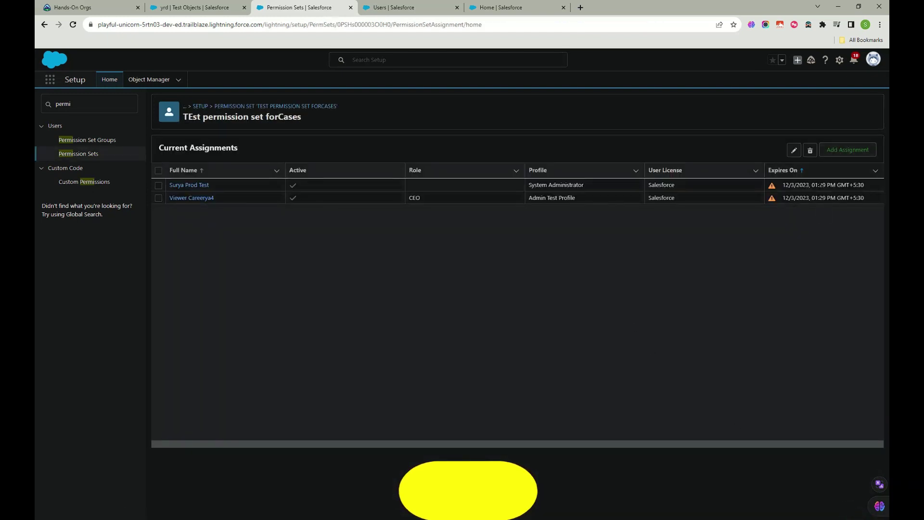
Step: Check the 12/3/2023 expiry in Current Assignments and switch to the assigned user's record
left_click(780, 184)
left_click_drag(802, 185, 862, 186)
left_click(797, 224)
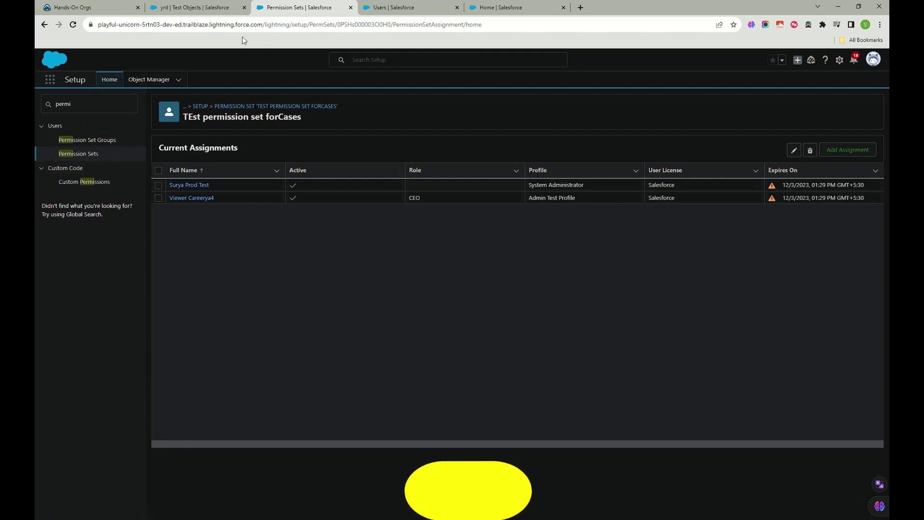
left_click(403, 8)
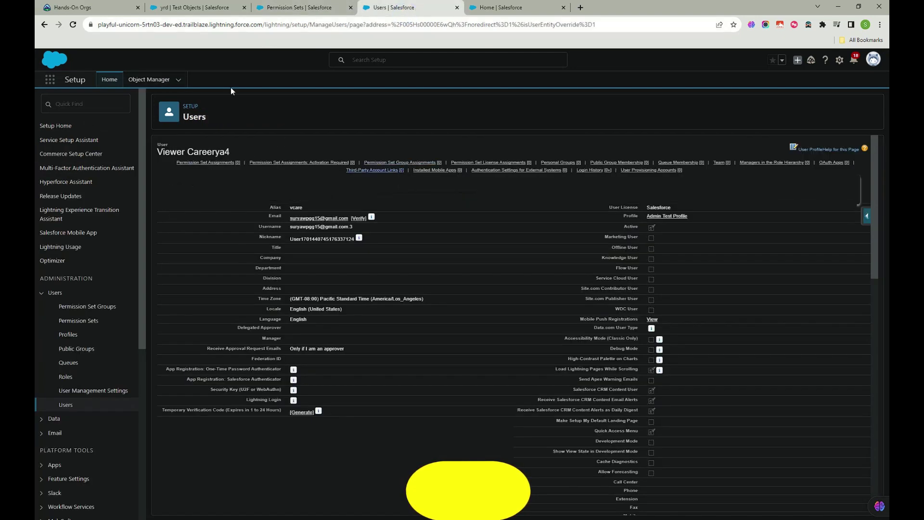
Step: Reload the user's record, find TEst permission set forCases in its assignments, and edit them
left_click(74, 26)
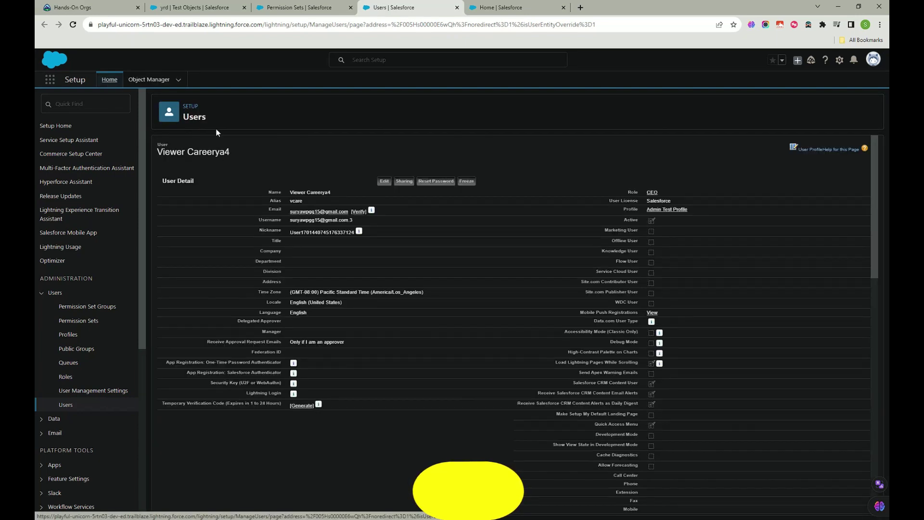
left_click(229, 163)
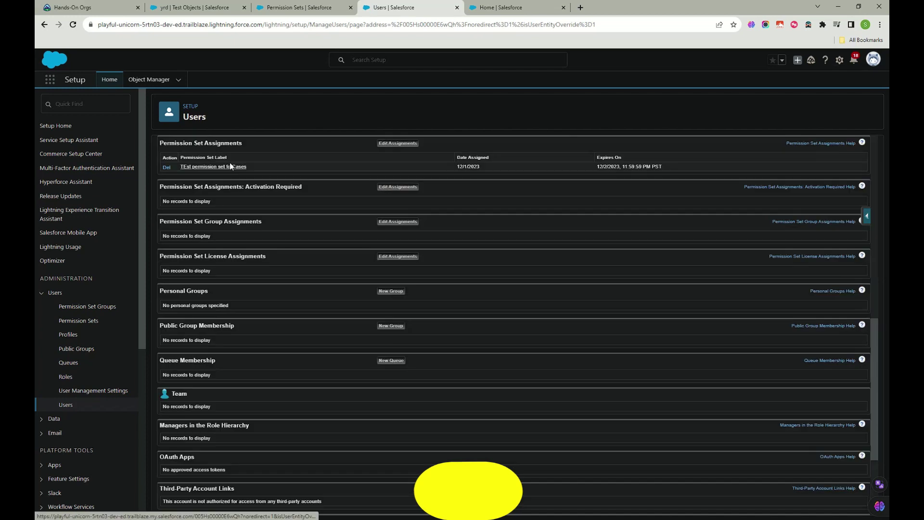
left_click_drag(256, 171, 179, 166)
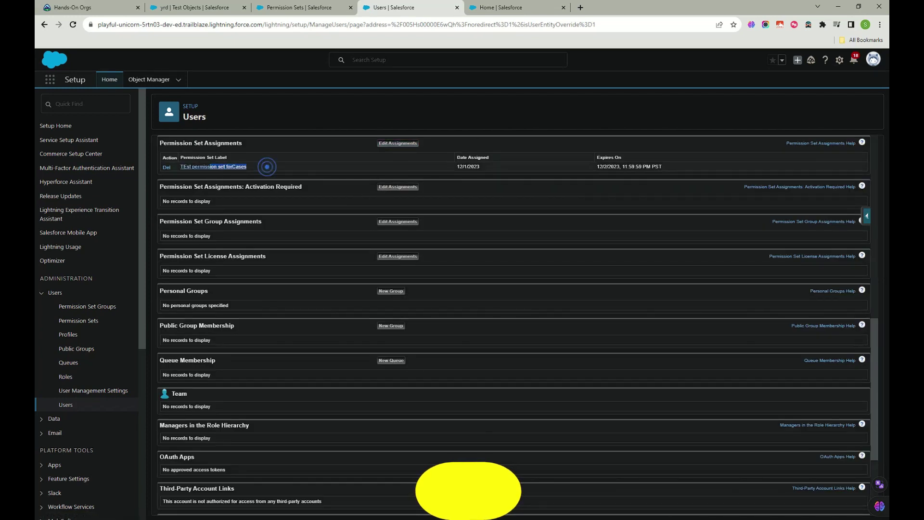
left_click(386, 145)
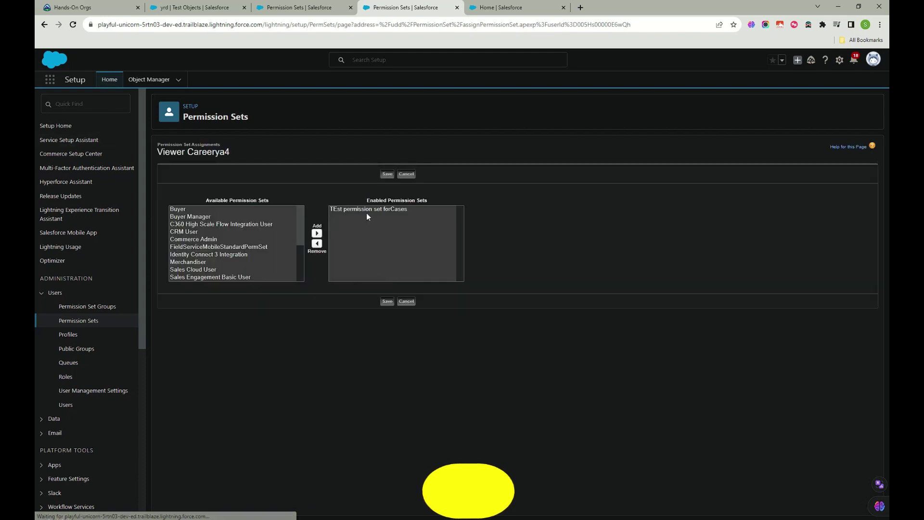
Step: Remove TEst permission set forCases from the user's enabled permission sets
scroll(200, 264, "down", 3)
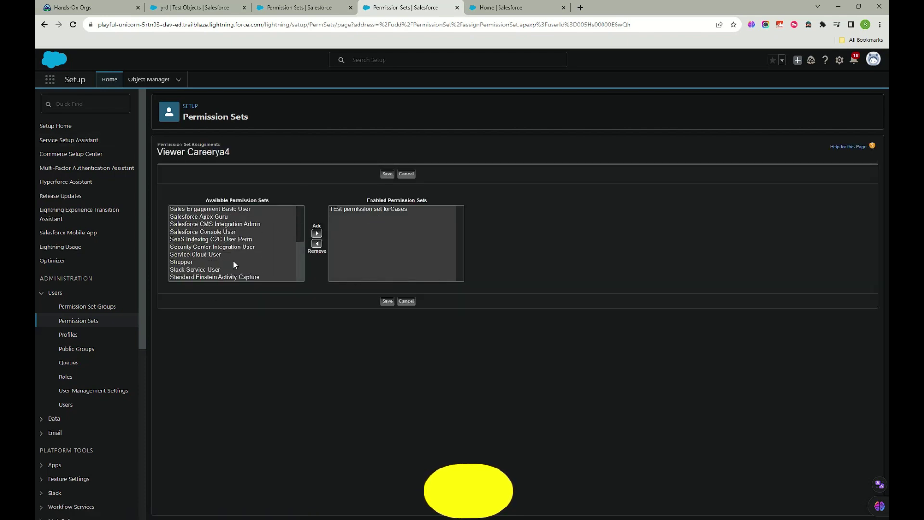
scroll(244, 257, "up", 3)
left_click(366, 210)
left_click(317, 244)
Step: Enable Salesforce Console User, Security Center Integration User, Service Cloud User and Shopper, and save
scroll(238, 268, "up", 3)
left_click(201, 241)
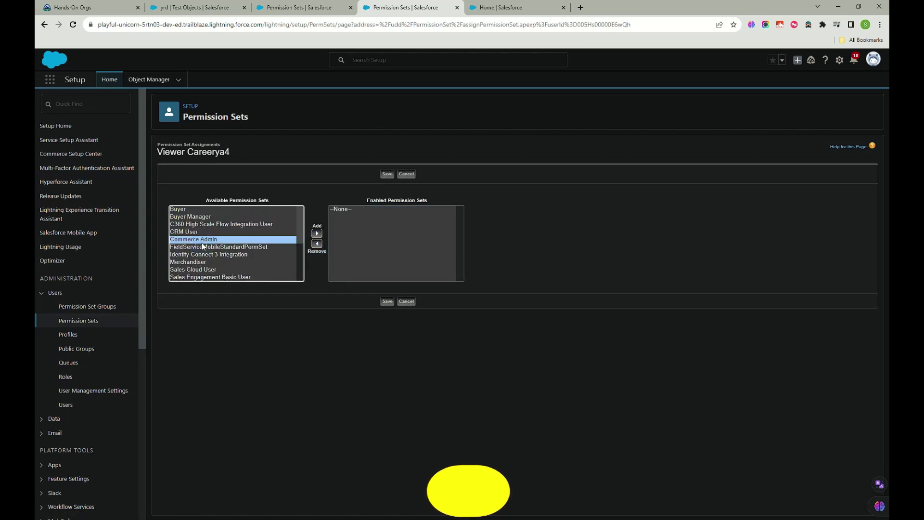
key("End")
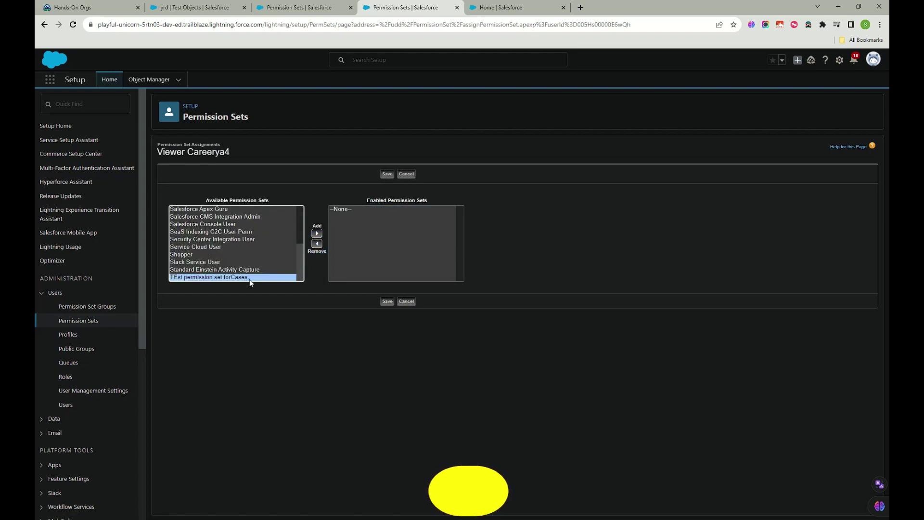
left_click(188, 255)
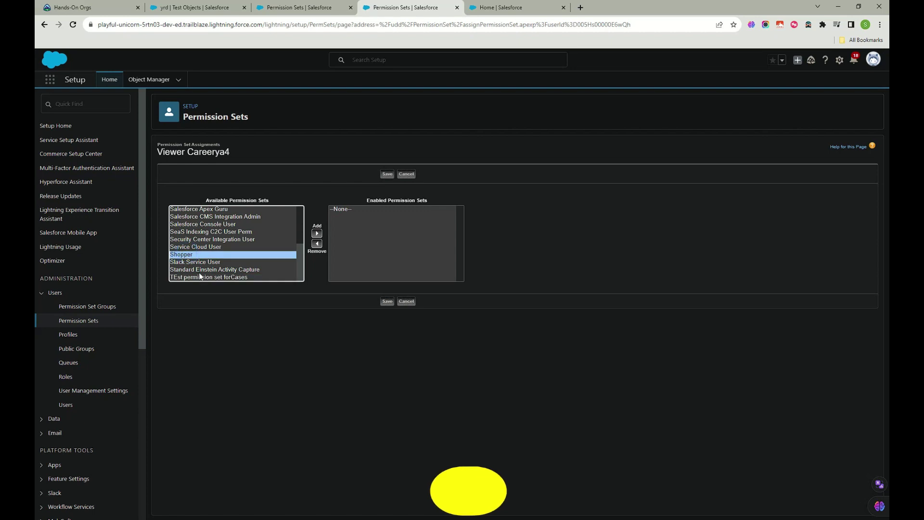
scroll(197, 250, "up", 5)
left_click(192, 215)
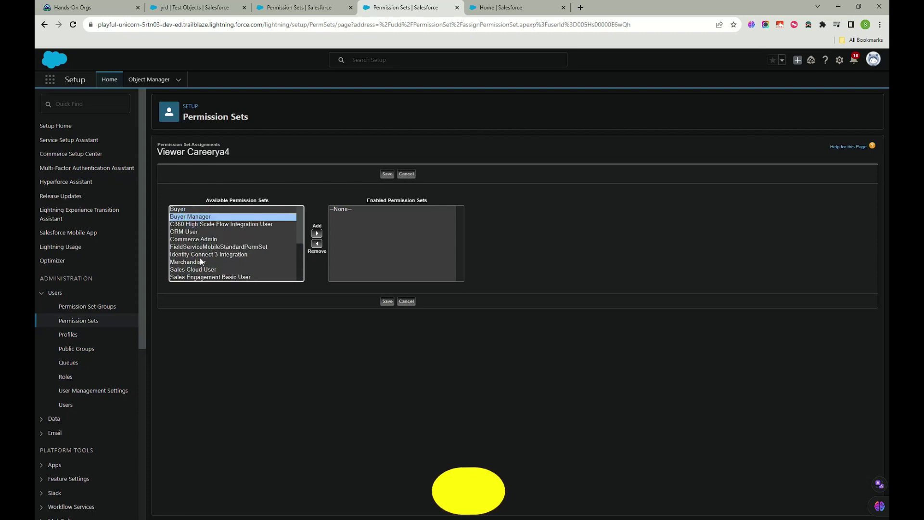
scroll(200, 255, "down", 5)
left_click(194, 238)
left_click(190, 254, "ctrl")
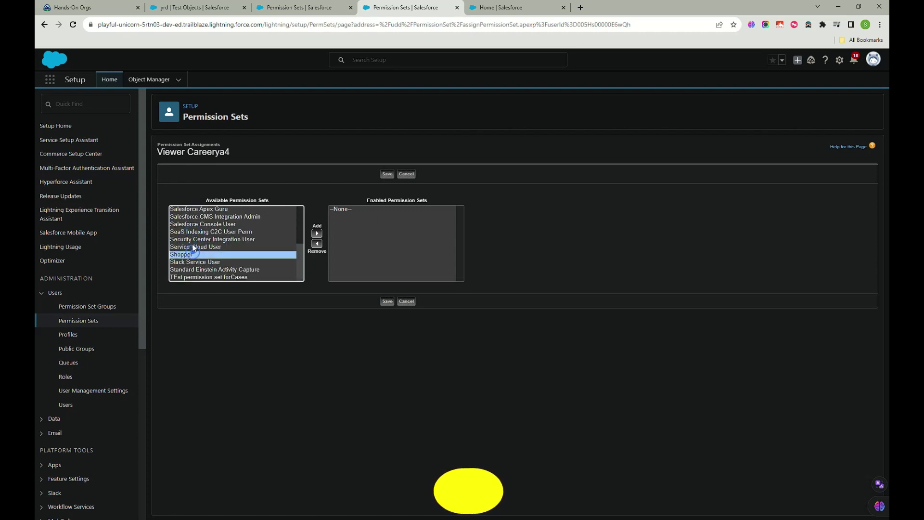
left_click(196, 225, "ctrl")
left_click(199, 247, "ctrl")
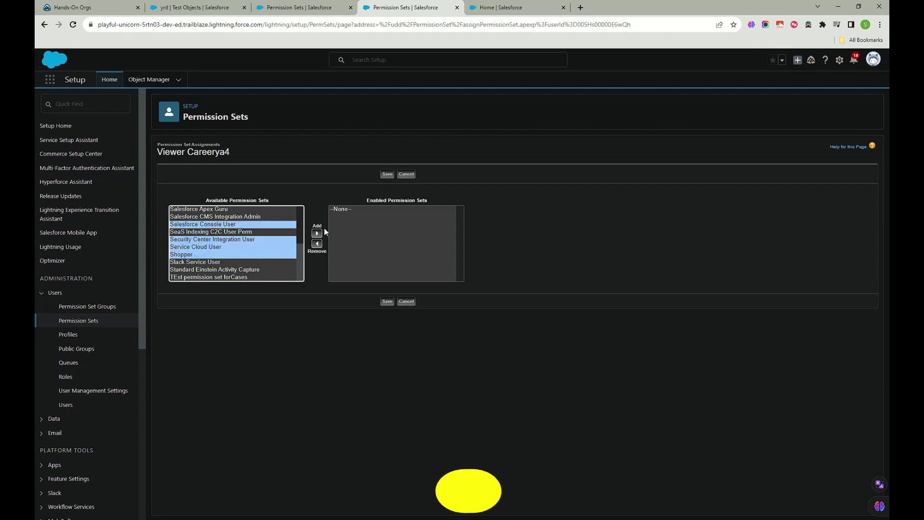
left_click(316, 233)
left_click(386, 301)
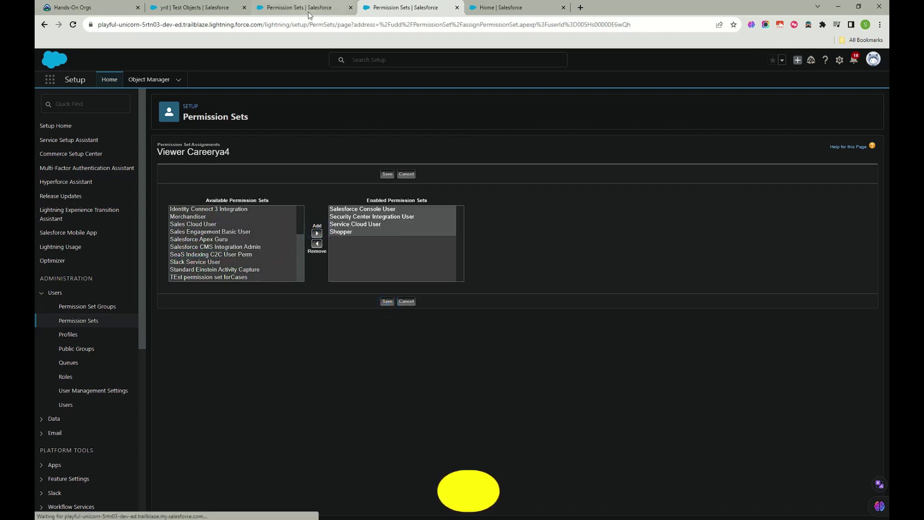
left_click(309, 8)
Step: Reload the Cases assignment list, then retry saving the user's assignments, hitting a license error
left_click(73, 24)
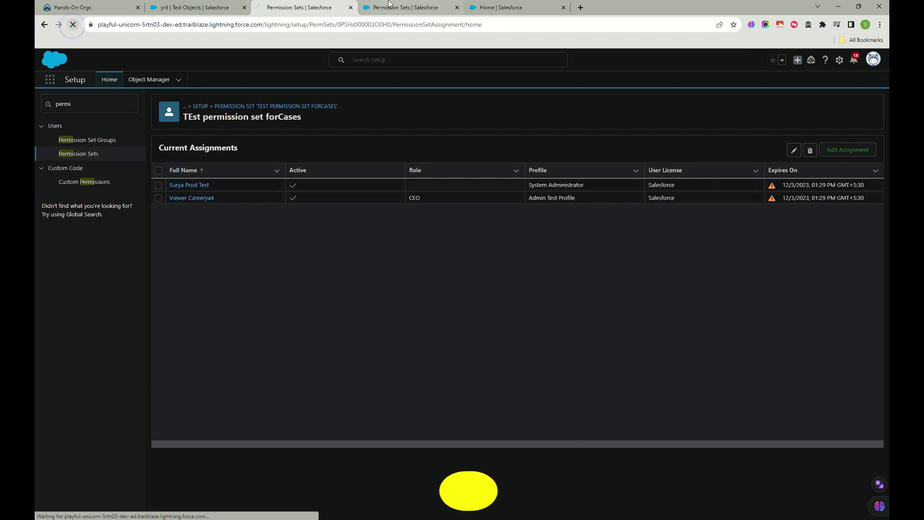
left_click(392, 8)
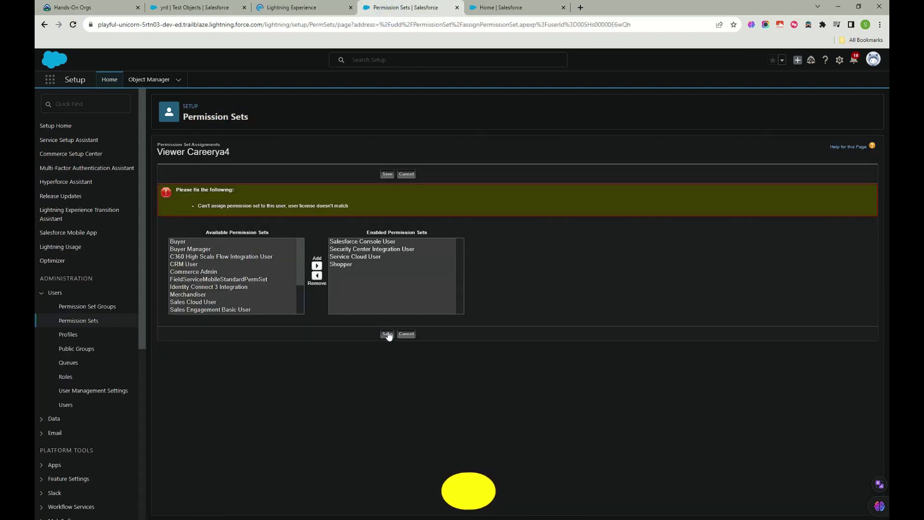
left_click(387, 334)
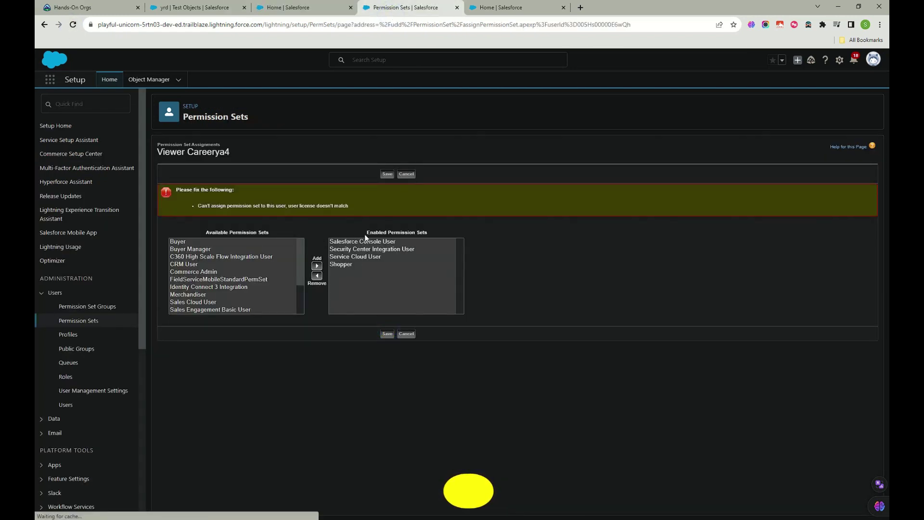
Step: Remove Security Center Integration User, Shopper and Service Cloud User, saving only Salesforce Console User
left_click(356, 256)
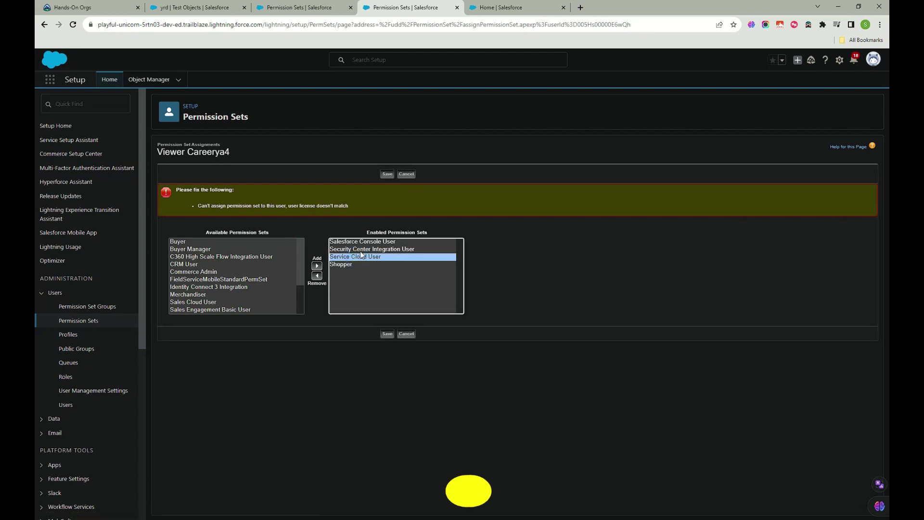
left_click(365, 243)
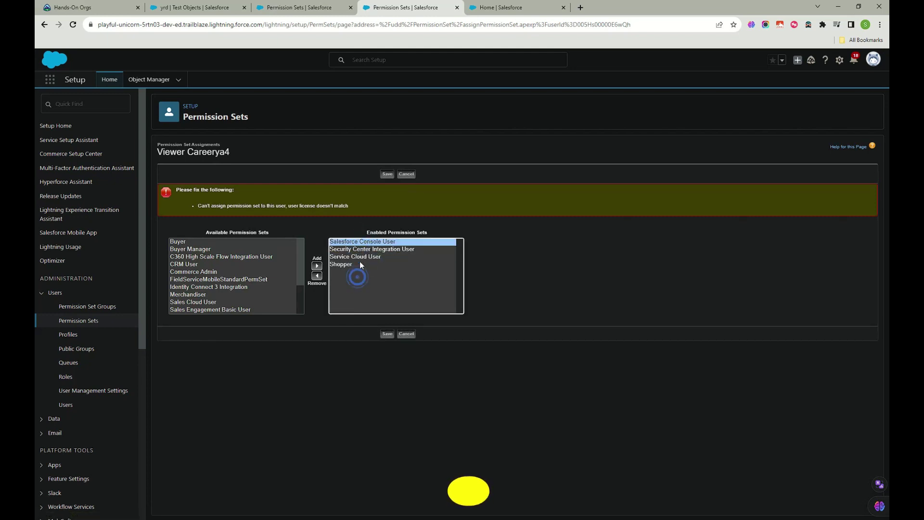
left_click(359, 258)
left_click(358, 250)
left_click(352, 263, "ctrl")
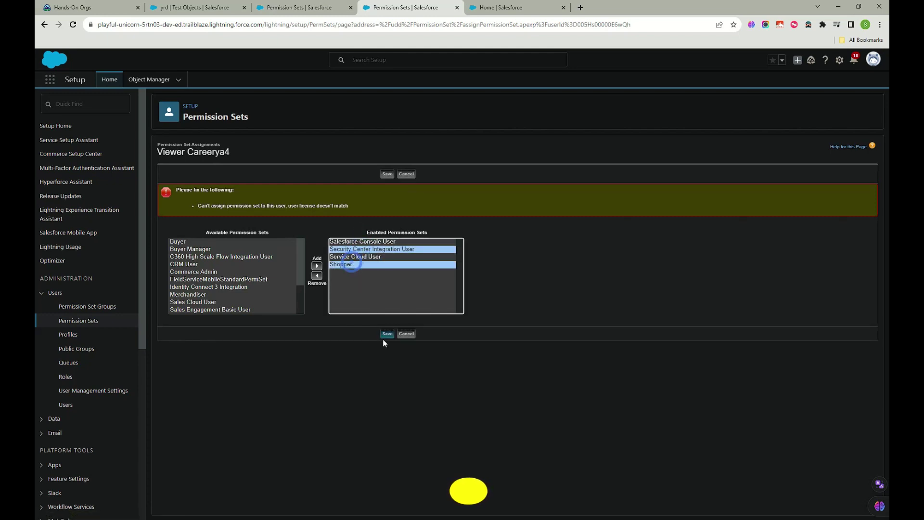
left_click(316, 276)
left_click(344, 250)
left_click(316, 276)
left_click(385, 333)
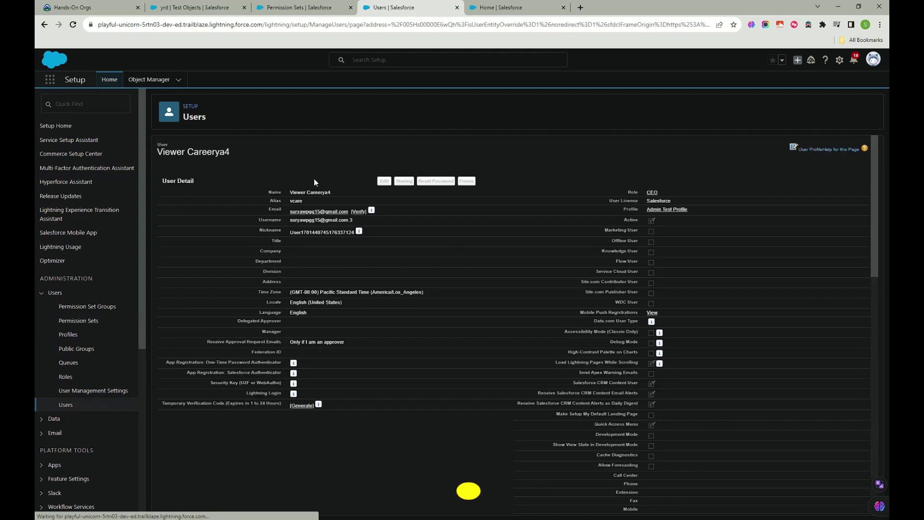
Step: Reload the Cases permission set's assignments to confirm the user is gone, then compare with the user's record
mouse_move(213, 167)
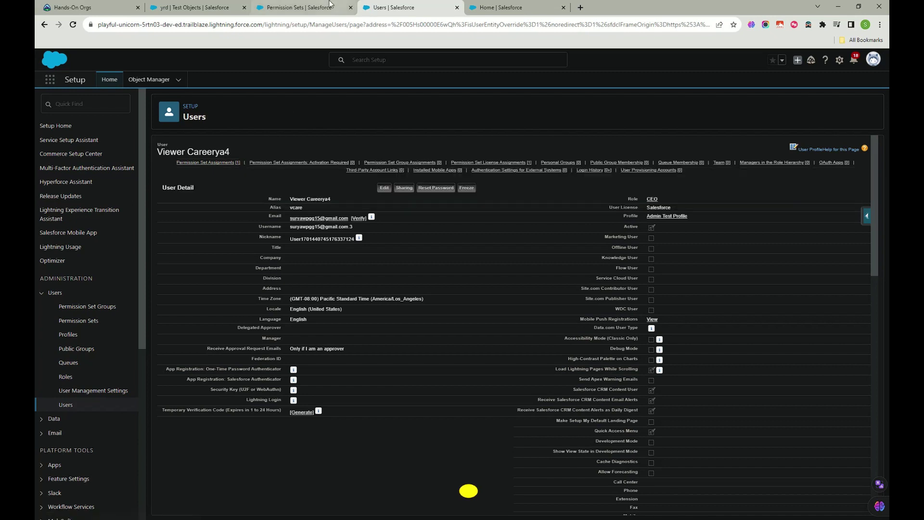
key("ctrl+shift+Tab")
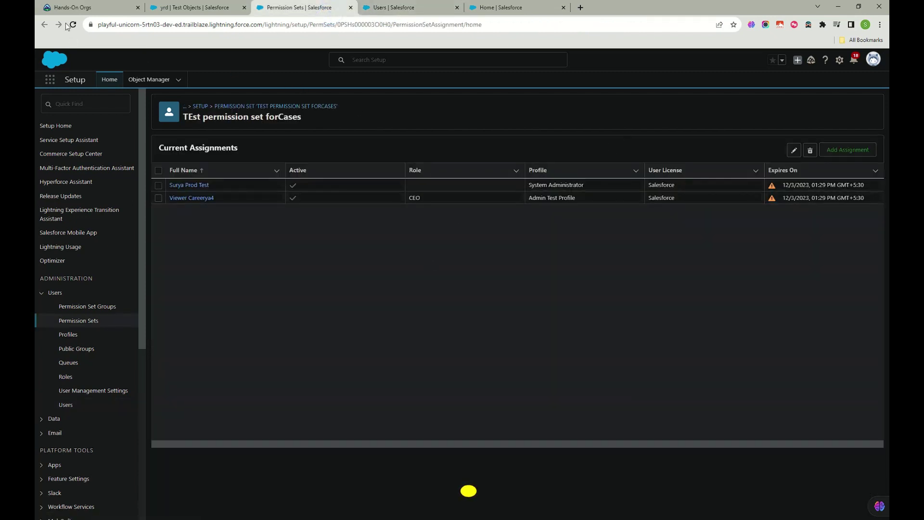
left_click(73, 24)
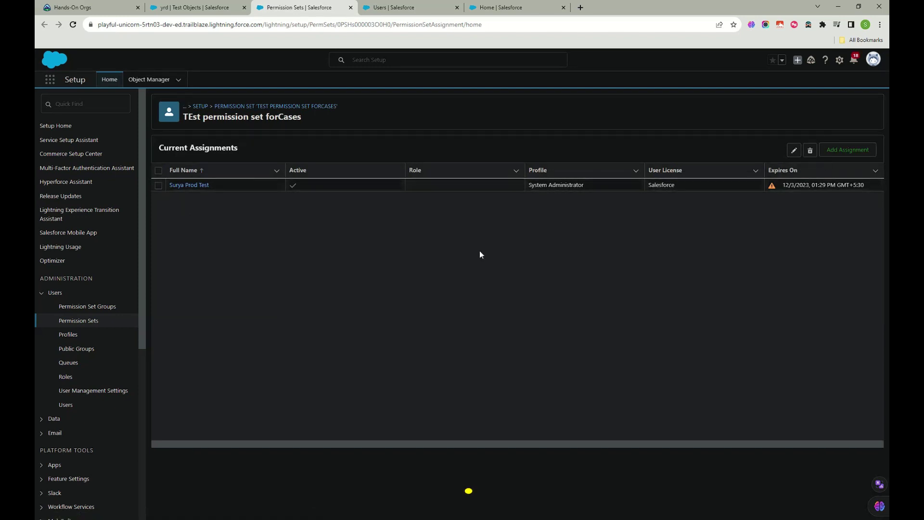
left_click(398, 10)
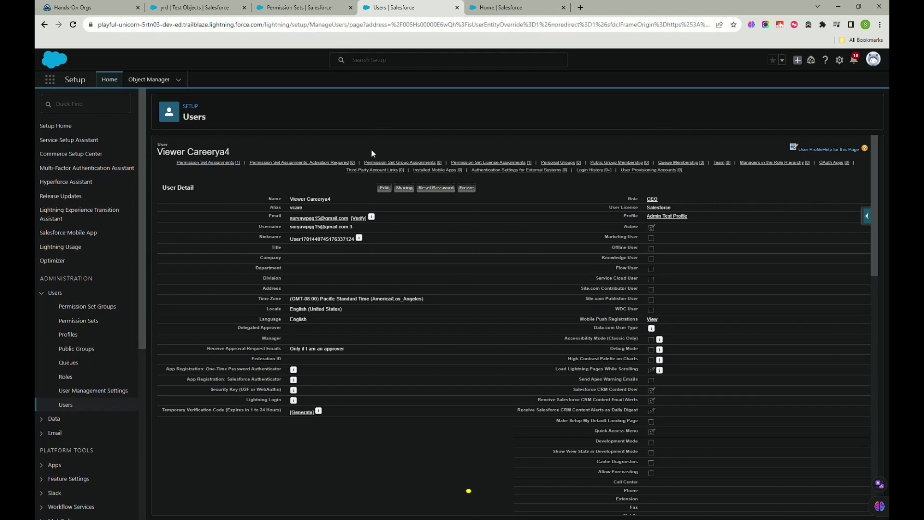
left_click(308, 8)
left_click(390, 8)
left_click(309, 10)
left_click(391, 8)
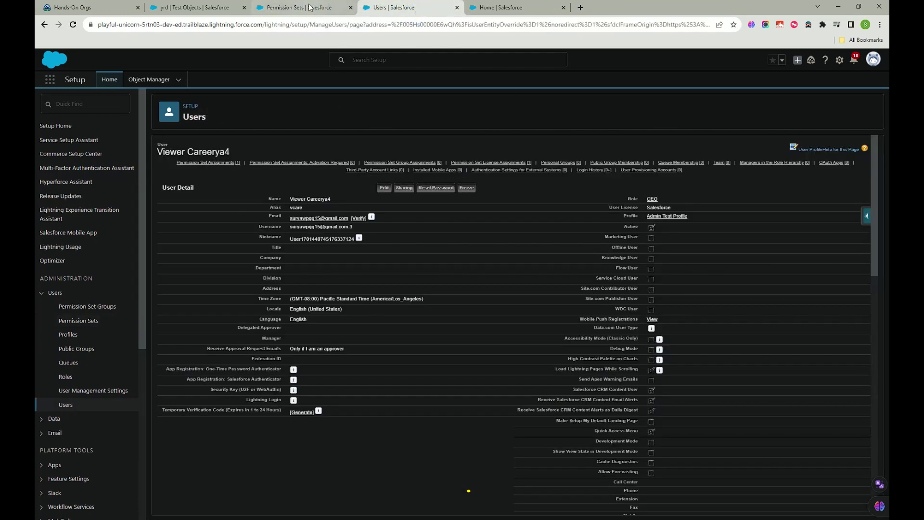
left_click(308, 9)
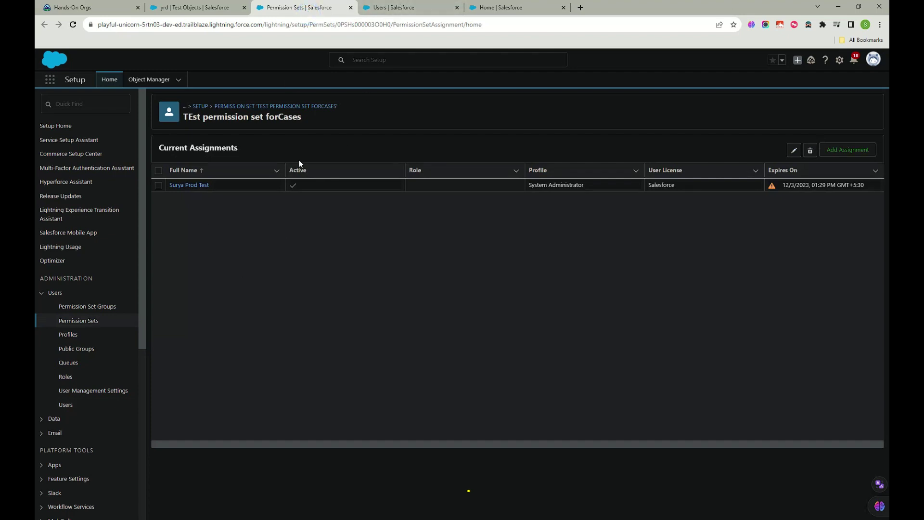
left_click(401, 8)
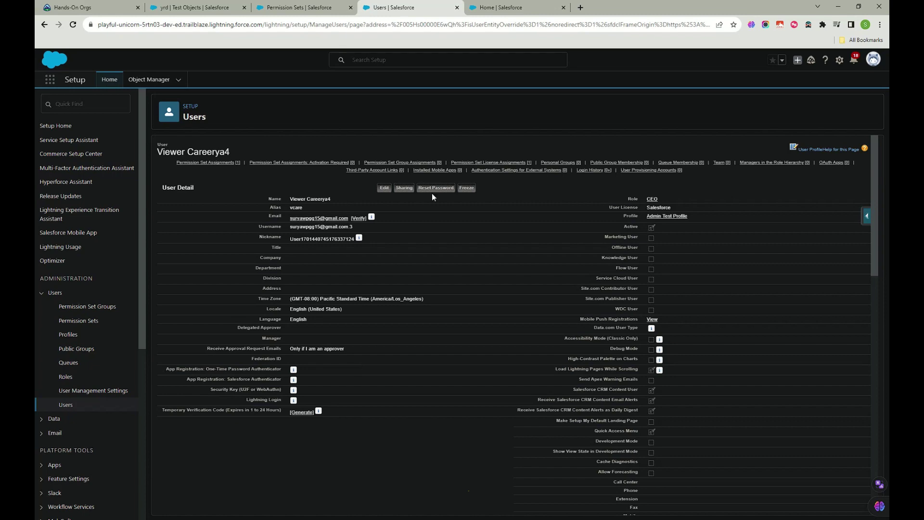
scroll(395, 326, "down", 15)
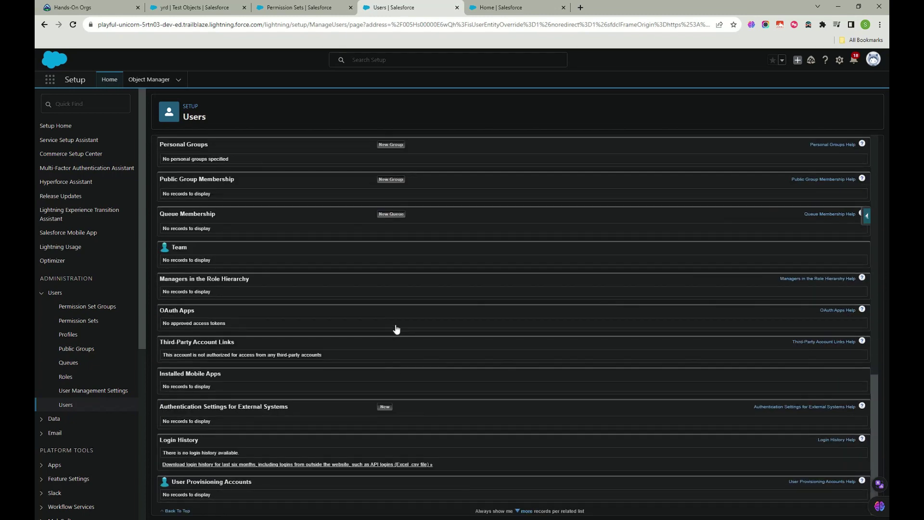
scroll(393, 393, "up", 15)
scroll(394, 394, "down", 5)
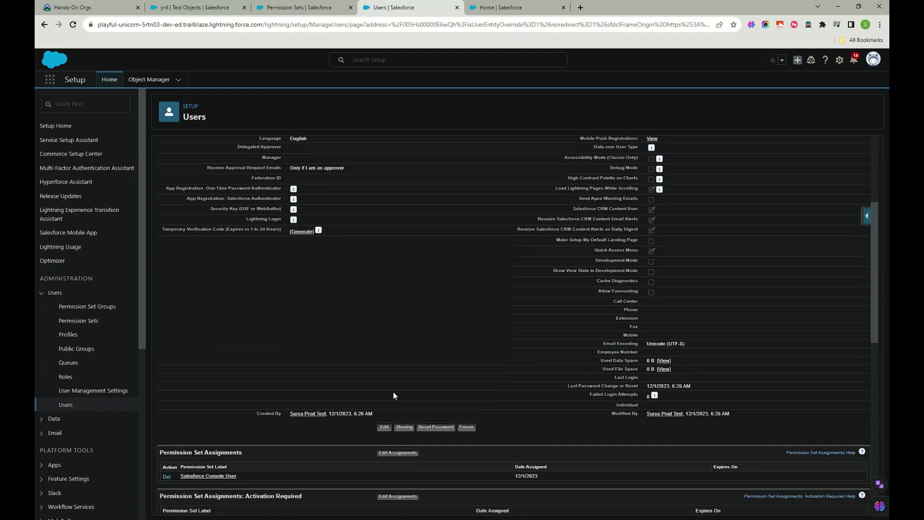
scroll(394, 395, "down", 10)
scroll(394, 394, "up", 6)
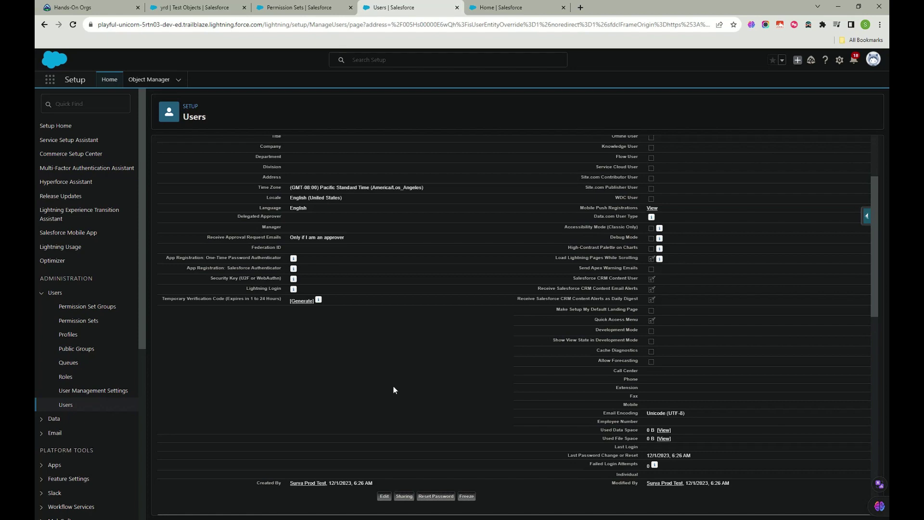
scroll(394, 389, "down", 5)
scroll(394, 389, "down", 5)
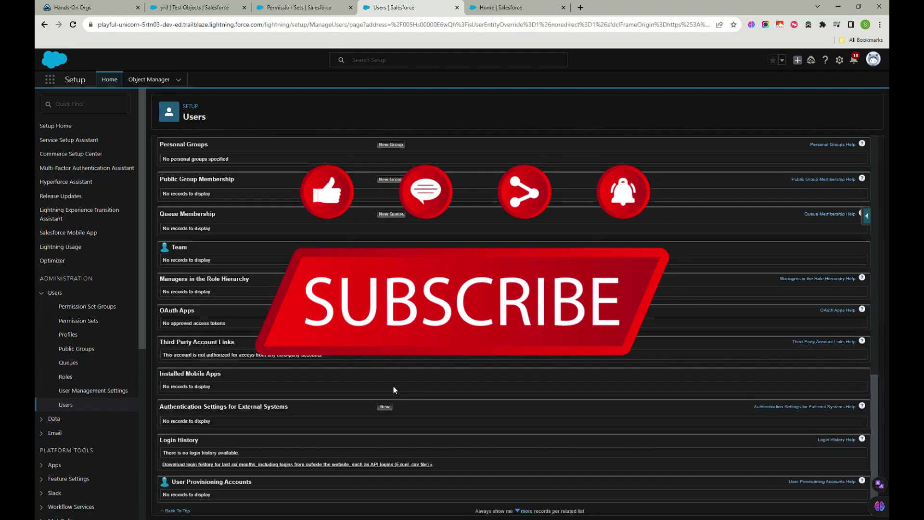
scroll(394, 389, "up", 15)
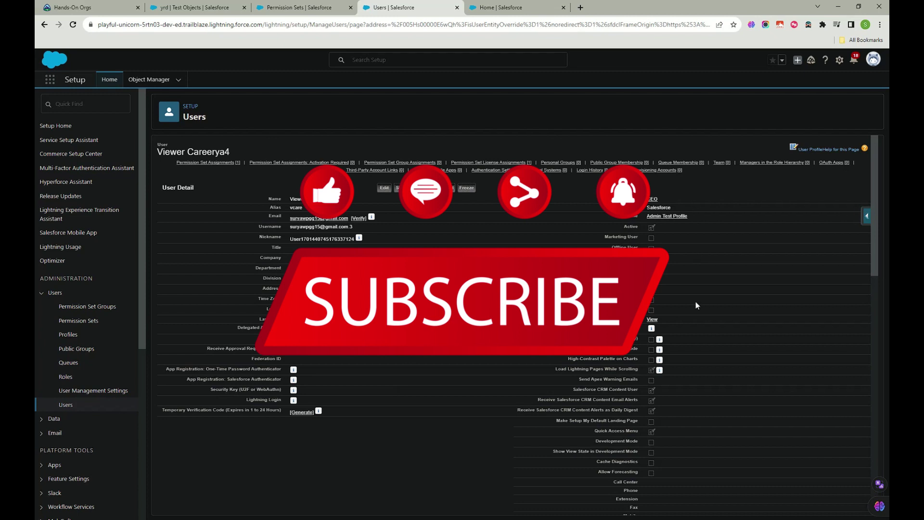